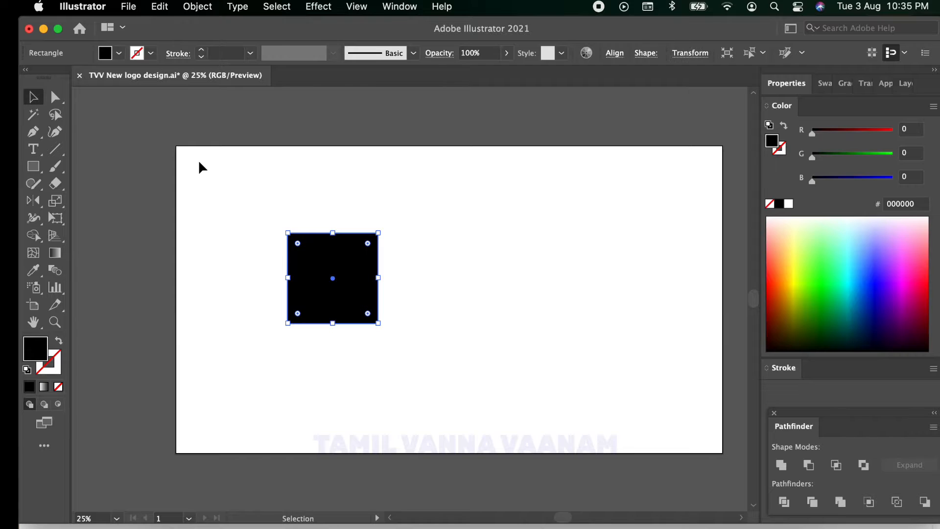
Step: Rotate the black square by an eighth of a turn so it stands on one corner as a diamond
{"action": "left_click", "coordinate": [199, 161]}
{"action": "left_click", "coordinate": [323, 265]}
{"action": "left_click_drag", "start_coordinate": [383, 228], "coordinate": [336, 201]}
Step: Round the diamond's left and right corners fully to form a pointed leaf, then unite it into a plain path
{"action": "left_click", "coordinate": [55, 97]}
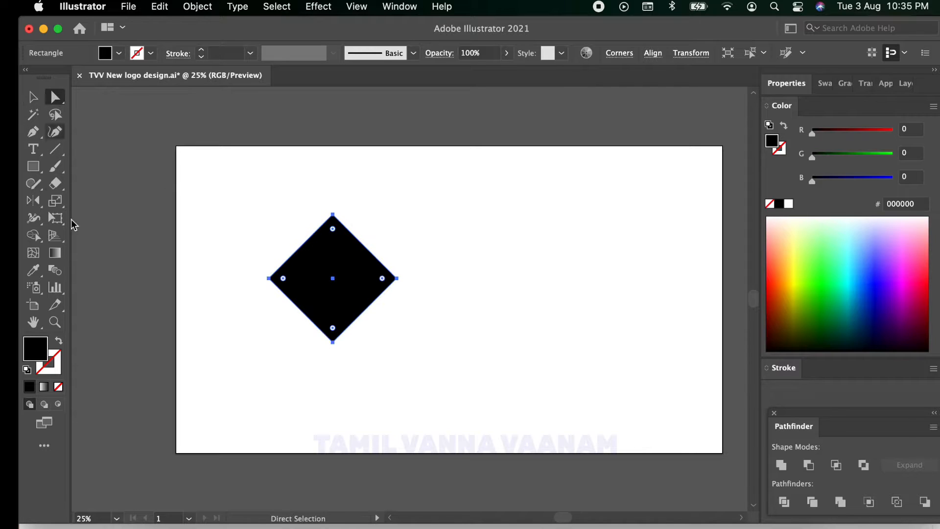
{"action": "left_click_drag", "start_coordinate": [246, 256], "coordinate": [255, 293]}
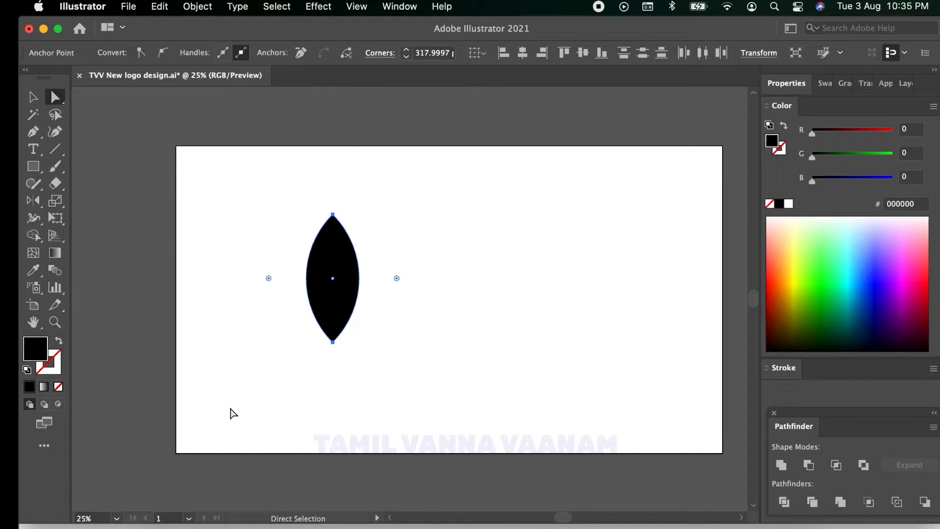
{"action": "left_click", "coordinate": [781, 466]}
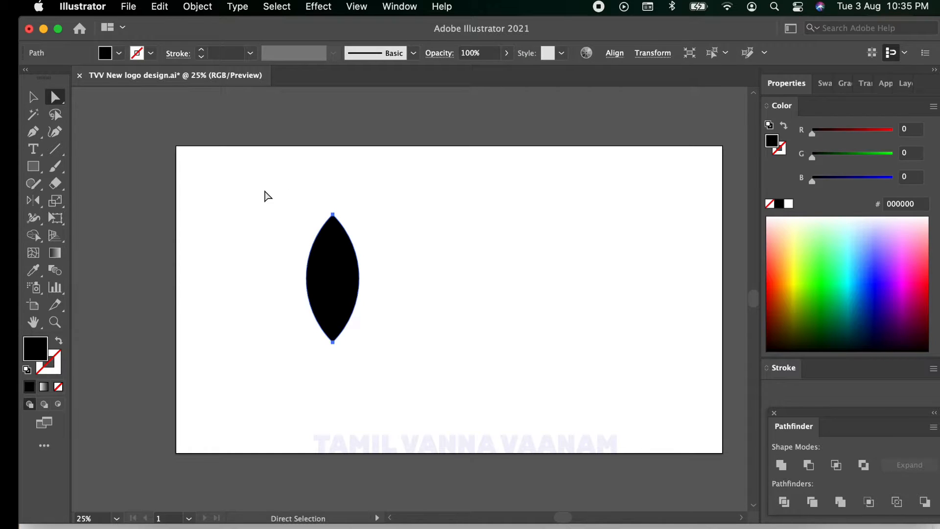
Step: Scale the leaf proportionally to about half its size and move it slightly up and to the right on the artboard
{"action": "left_click", "coordinate": [269, 221]}
{"action": "left_click", "coordinate": [352, 260]}
{"action": "key", "text": "v"}
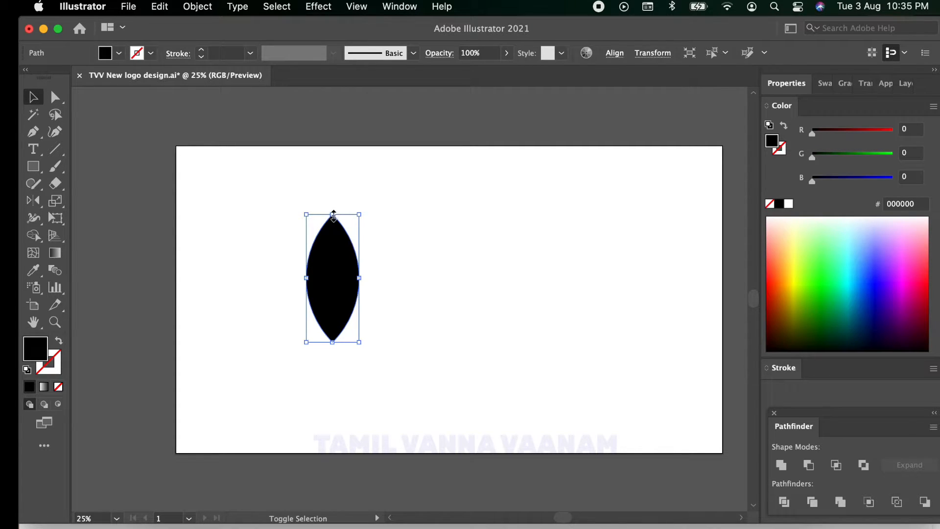
{"action": "left_click_drag", "start_coordinate": [333, 214], "coordinate": [333, 273]}
{"action": "left_click", "coordinate": [394, 314]}
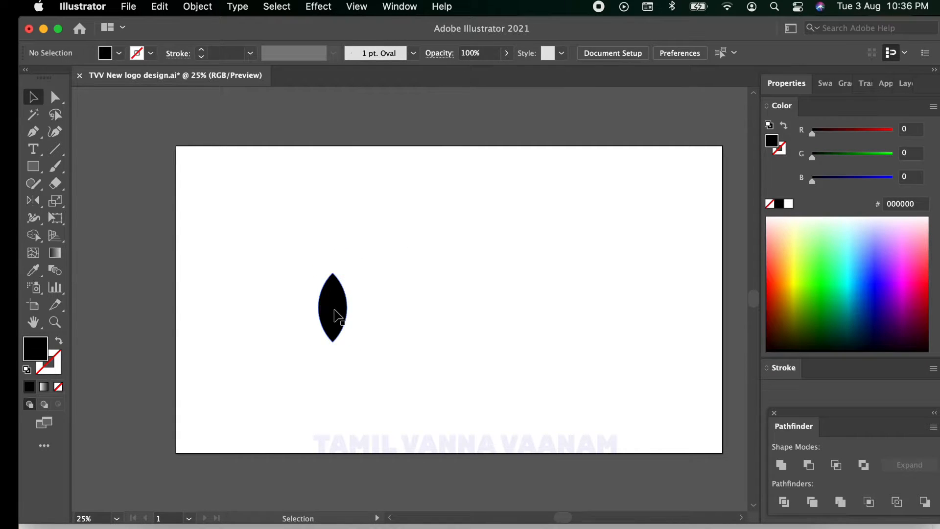
{"action": "left_click_drag", "start_coordinate": [333, 309], "coordinate": [362, 263]}
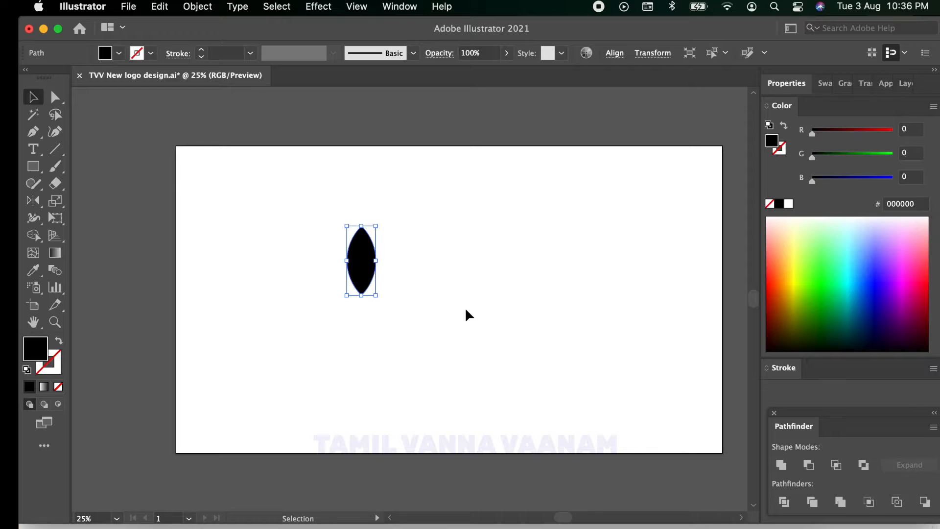
Step: Create a copy of the leaf rotated 45° around its lower anchor point
{"action": "left_click", "coordinate": [33, 200]}
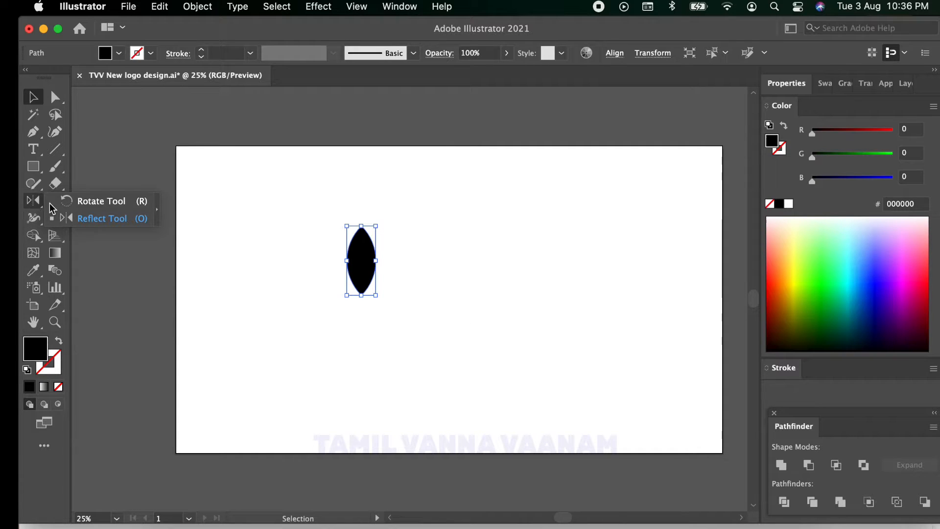
{"action": "left_click", "coordinate": [86, 200]}
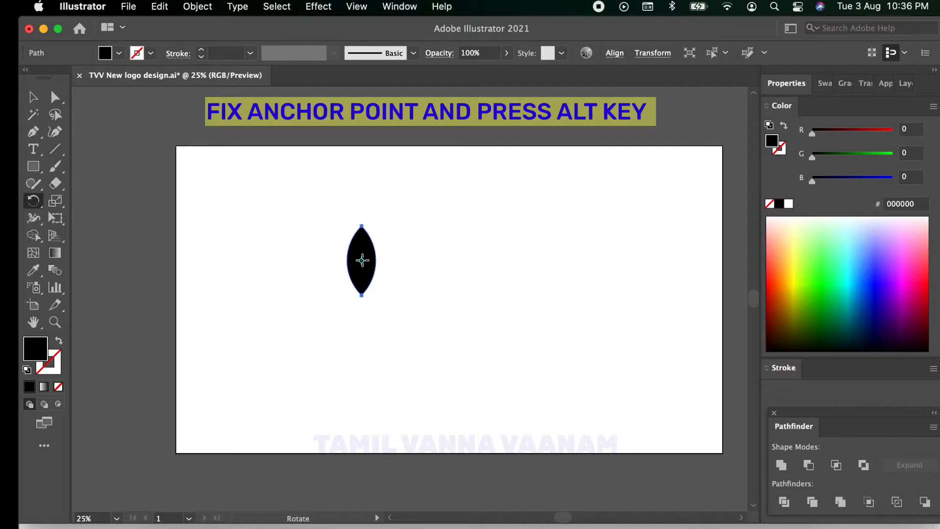
{"action": "left_click", "coordinate": [362, 295]}
{"action": "left_click", "coordinate": [361, 294], "text": "alt"}
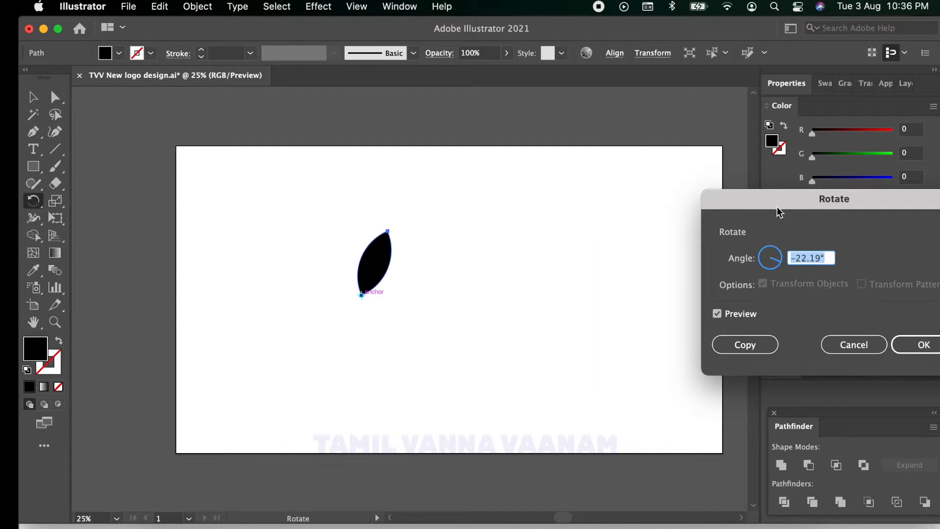
{"action": "left_click_drag", "start_coordinate": [777, 206], "coordinate": [560, 205]}
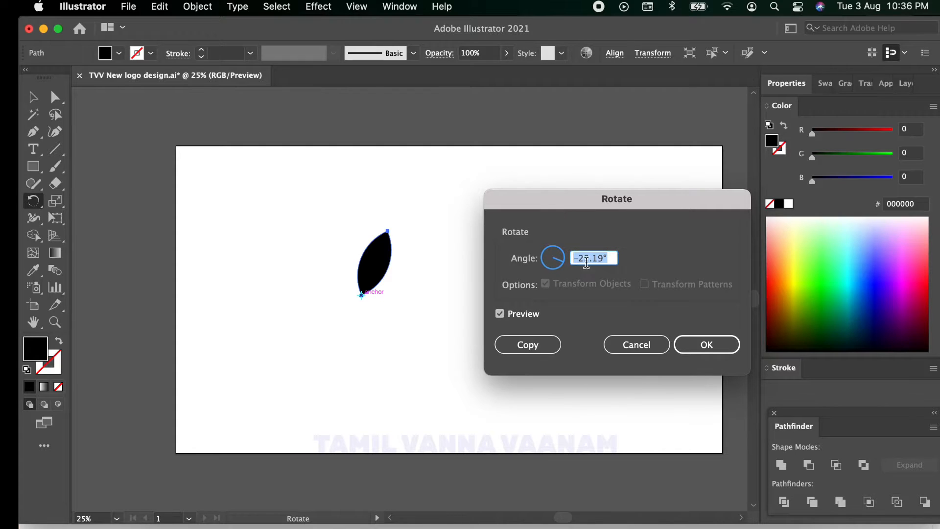
{"action": "left_click", "coordinate": [605, 261]}
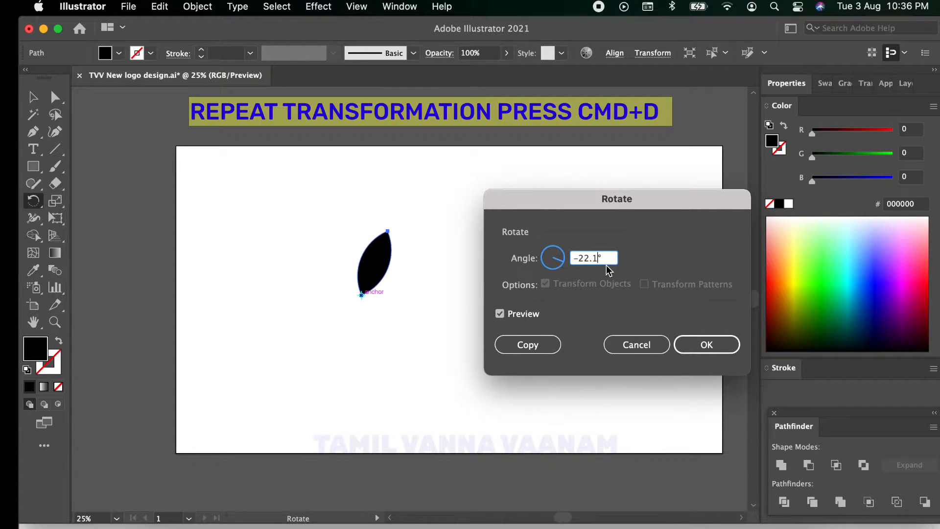
{"action": "key", "text": "BackSpace"}
{"action": "key", "text": "BackSpace"}
{"action": "key", "text": "BackSpace"}
{"action": "key", "text": "BackSpace"}
{"action": "key", "text": "BackSpace"}
{"action": "type", "text": "45"}
{"action": "left_click", "coordinate": [532, 347]}
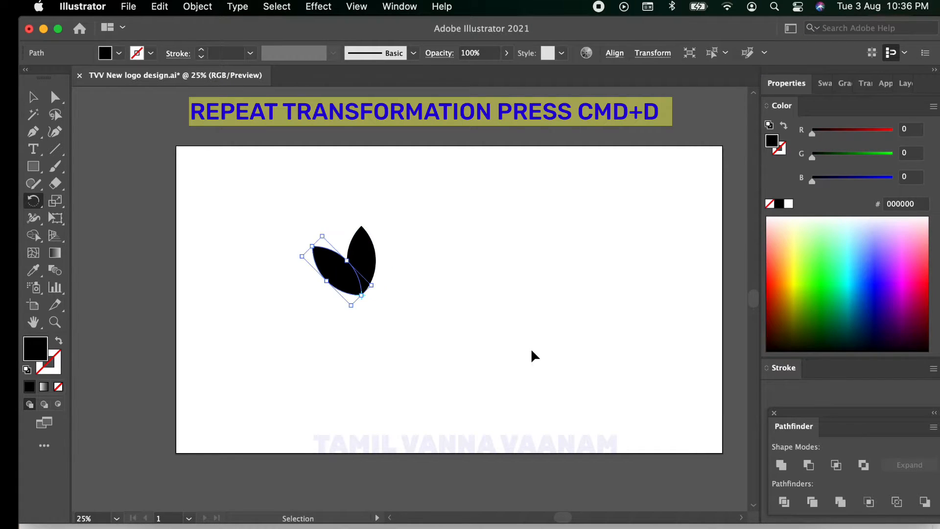
Step: Repeat the rotated copy around the same point until eight petals form a full flower
{"action": "key", "text": "super+d"}
{"action": "key", "text": "super+d"}
{"action": "key", "text": "super+d"}
{"action": "key", "text": "super+d"}
{"action": "key", "text": "super+d"}
{"action": "key", "text": "super+d"}
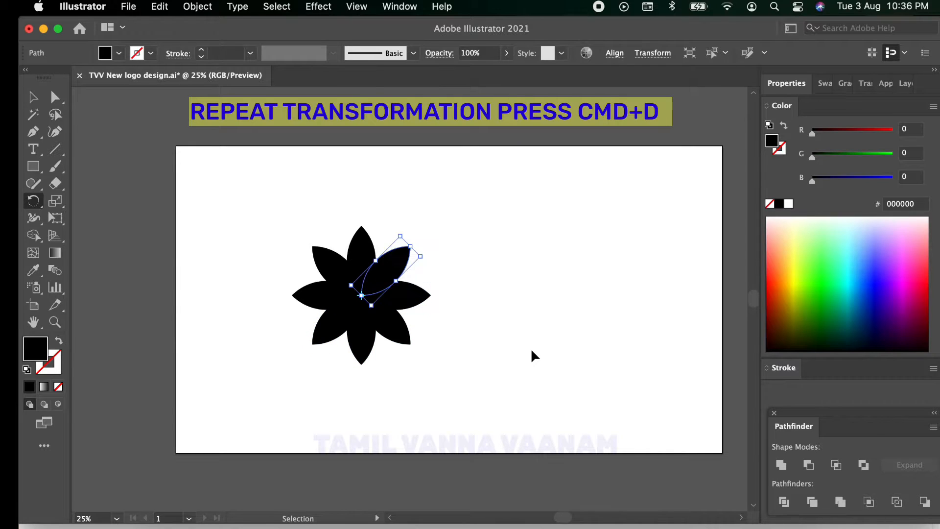
Step: Select all the flower's petals, copy them and paste the copy in front
{"action": "left_click", "coordinate": [33, 97]}
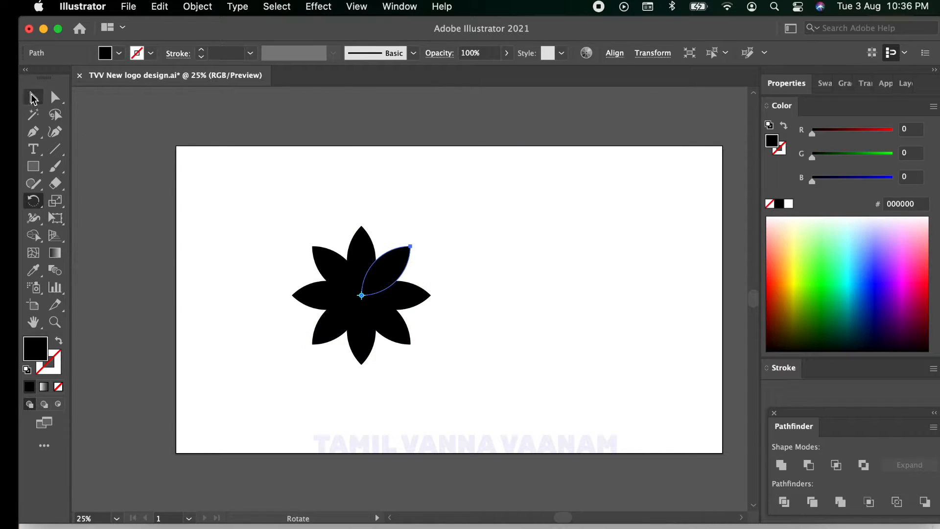
{"action": "left_click_drag", "start_coordinate": [262, 198], "coordinate": [500, 424]}
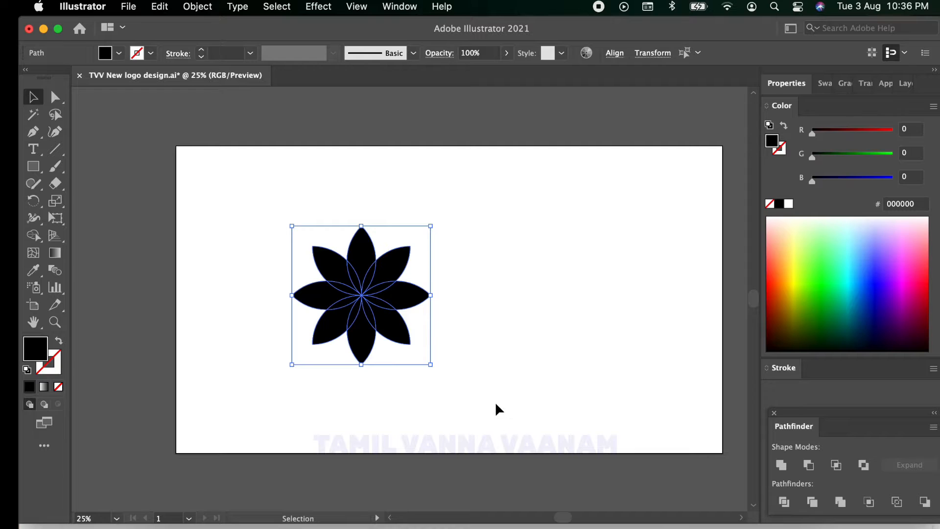
{"action": "right_click", "coordinate": [366, 293]}
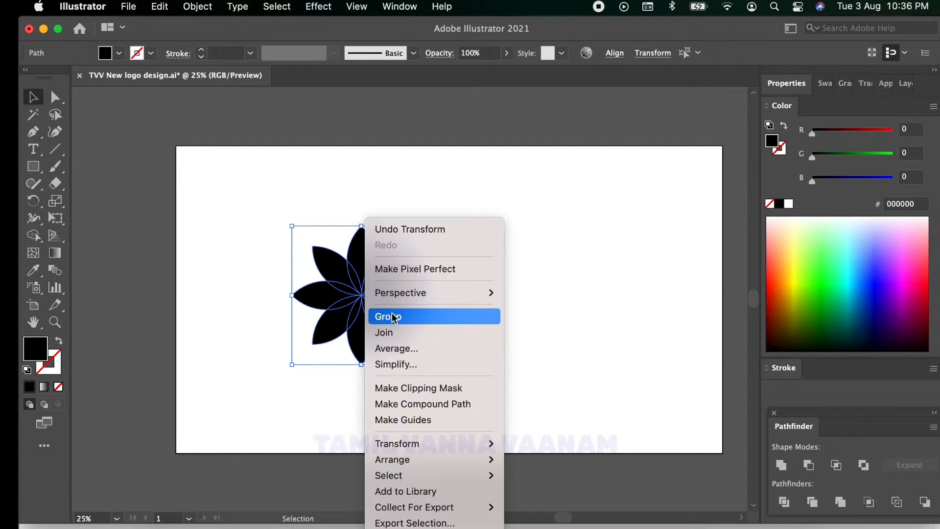
{"action": "left_click", "coordinate": [618, 256]}
{"action": "left_click", "coordinate": [159, 7]}
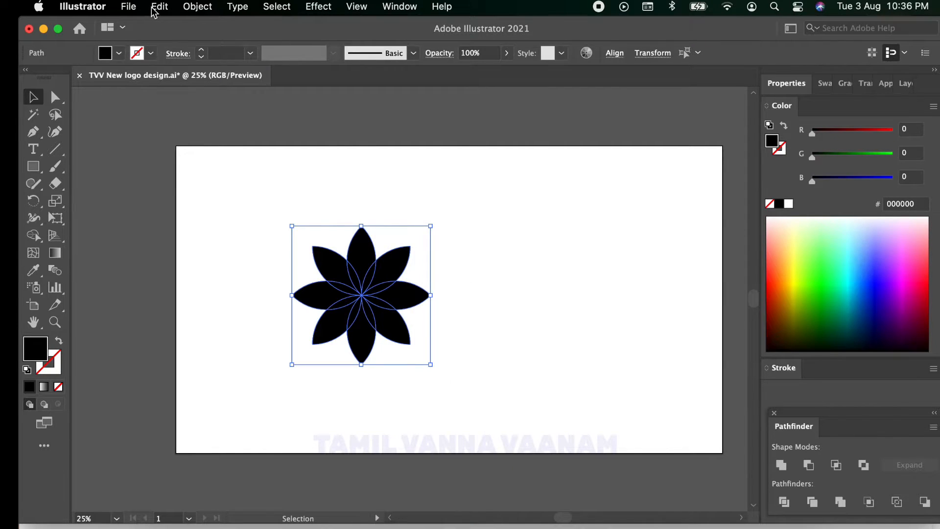
{"action": "left_click", "coordinate": [166, 82]}
{"action": "left_click", "coordinate": [162, 6]}
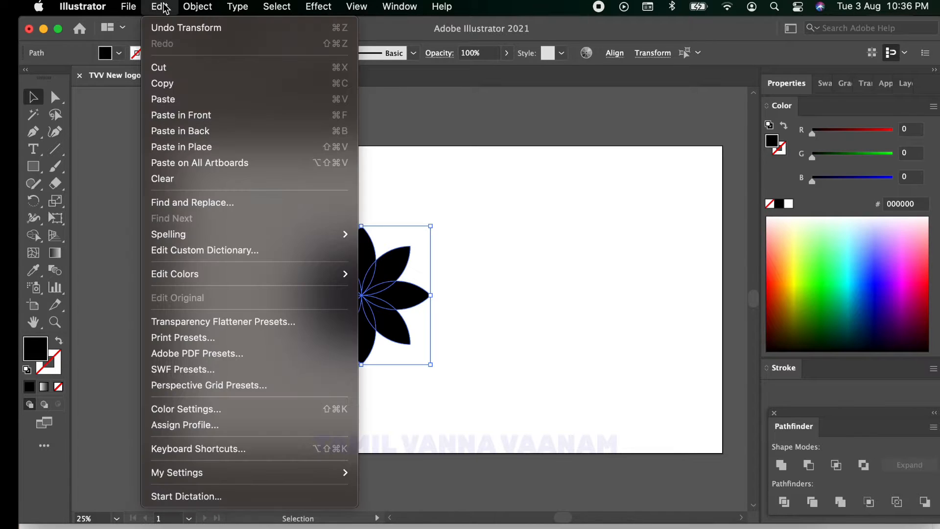
{"action": "left_click", "coordinate": [198, 116]}
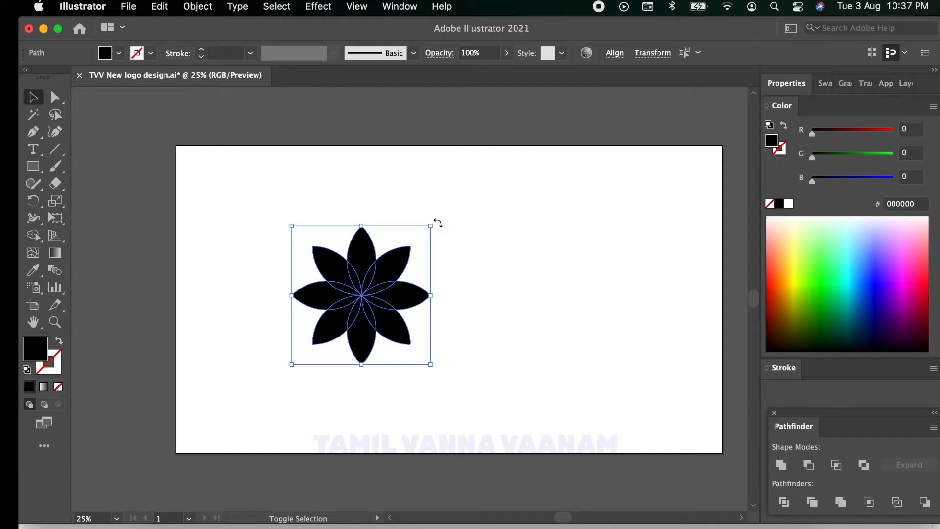
Step: Rotate the front flower so its petals sit between the original ones and fill it with magenta, FF00FF
{"action": "left_click_drag", "start_coordinate": [438, 223], "coordinate": [465, 263]}
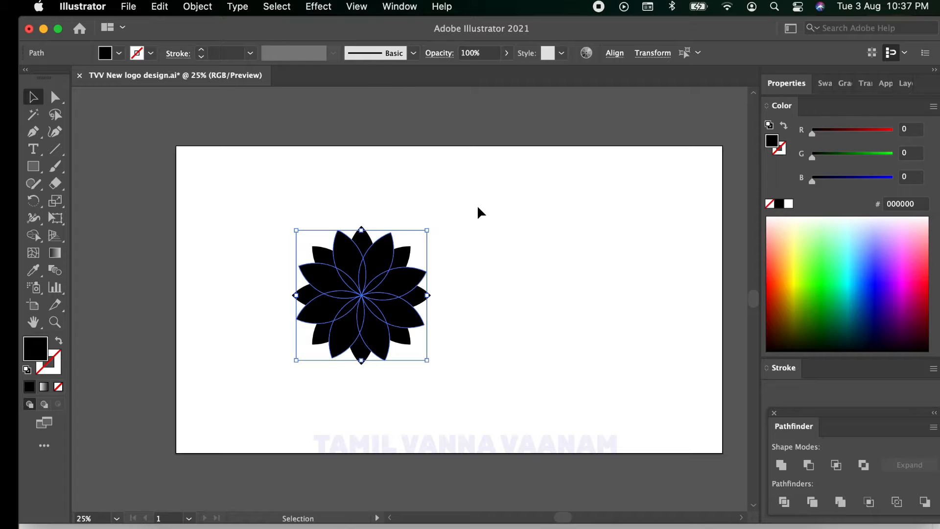
{"action": "left_click", "coordinate": [119, 53]}
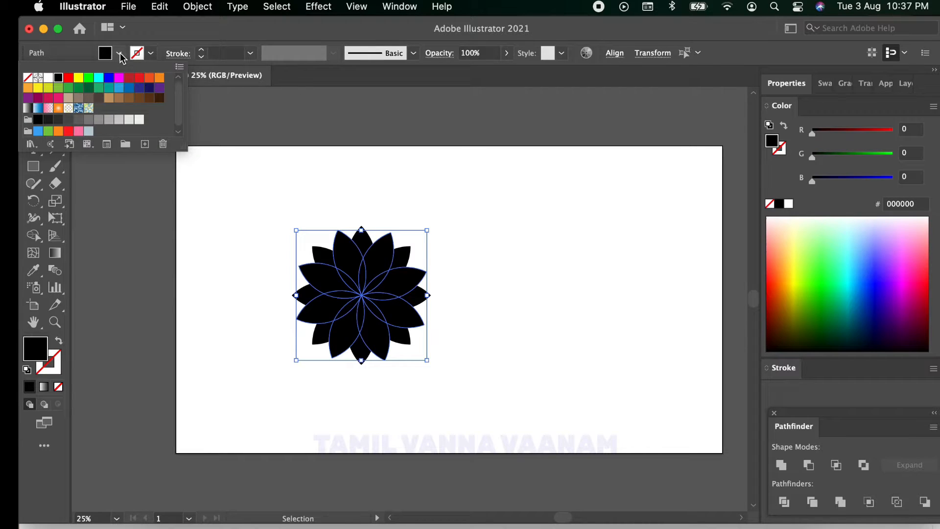
{"action": "left_click", "coordinate": [121, 85]}
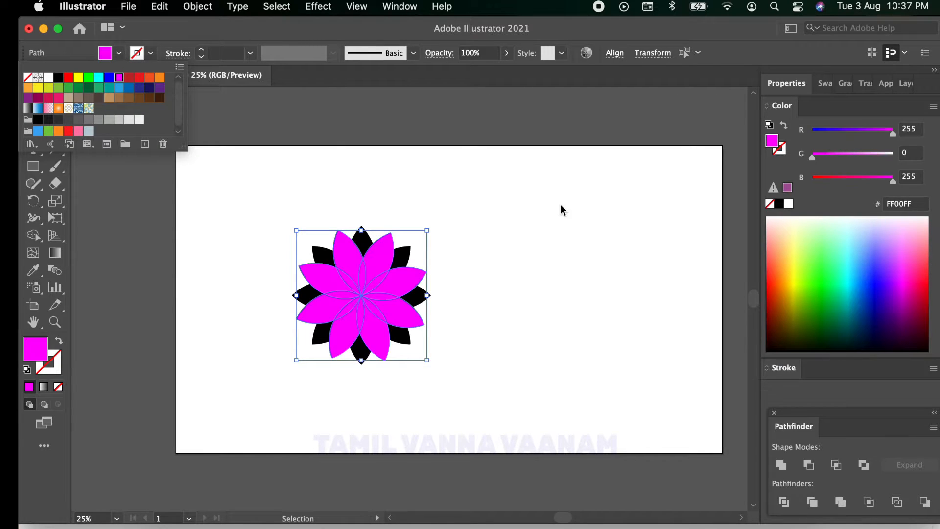
{"action": "left_click", "coordinate": [516, 247]}
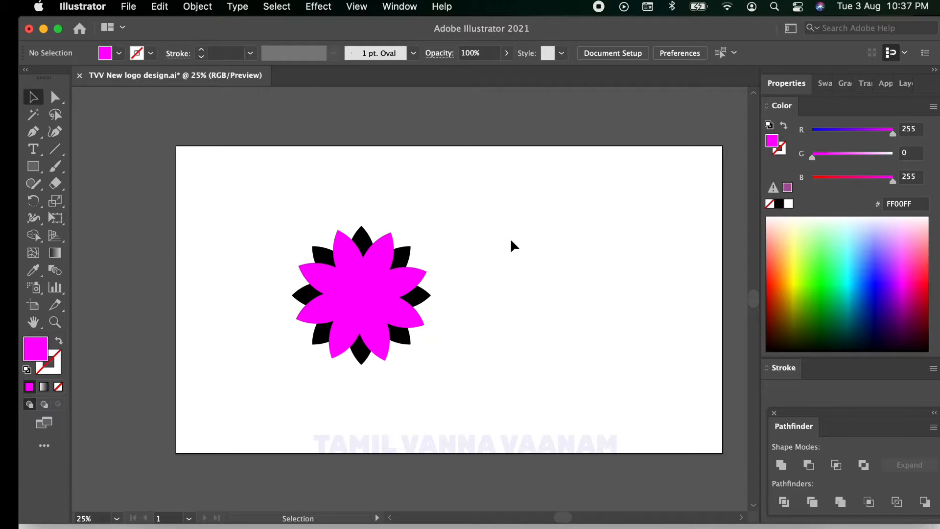
Step: Move the petals of the flower's lower half down and delete the remaining upper petals
{"action": "left_click_drag", "start_coordinate": [280, 304], "coordinate": [481, 340]}
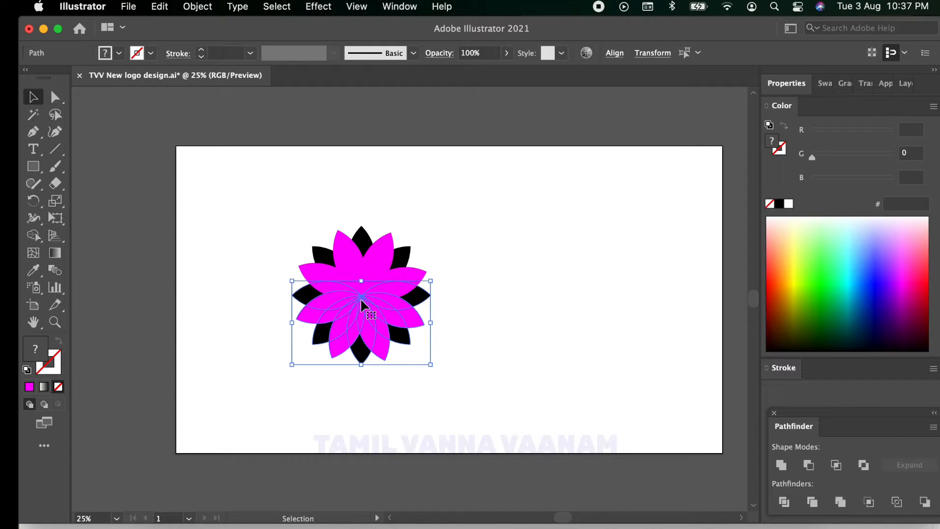
{"action": "left_click_drag", "start_coordinate": [362, 307], "coordinate": [363, 325]}
{"action": "left_click_drag", "start_coordinate": [275, 201], "coordinate": [419, 285]}
{"action": "key", "text": "Delete"}
Step: Rotate the remaining half flower 180° to form an upright lotus and move it up on the artboard
{"action": "left_click_drag", "start_coordinate": [211, 225], "coordinate": [454, 394]}
{"action": "right_click", "coordinate": [370, 341]}
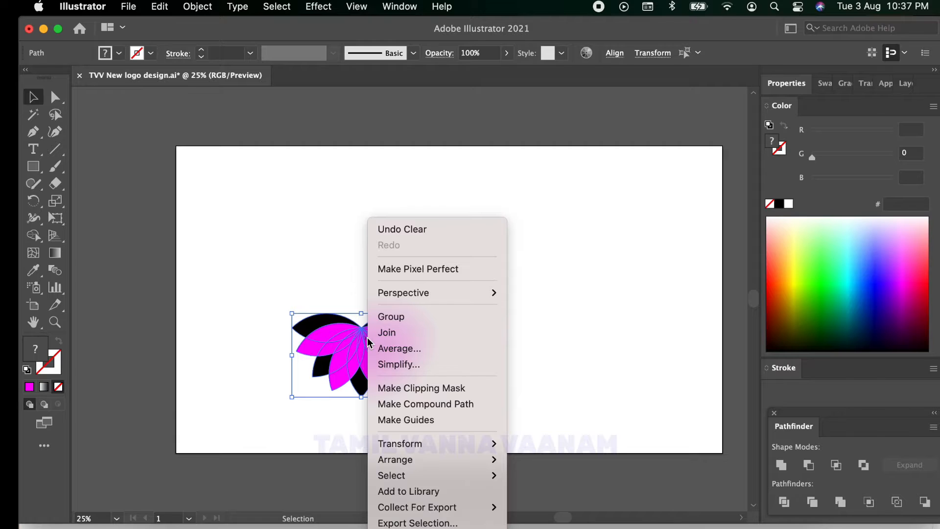
{"action": "mouse_move", "coordinate": [443, 444]}
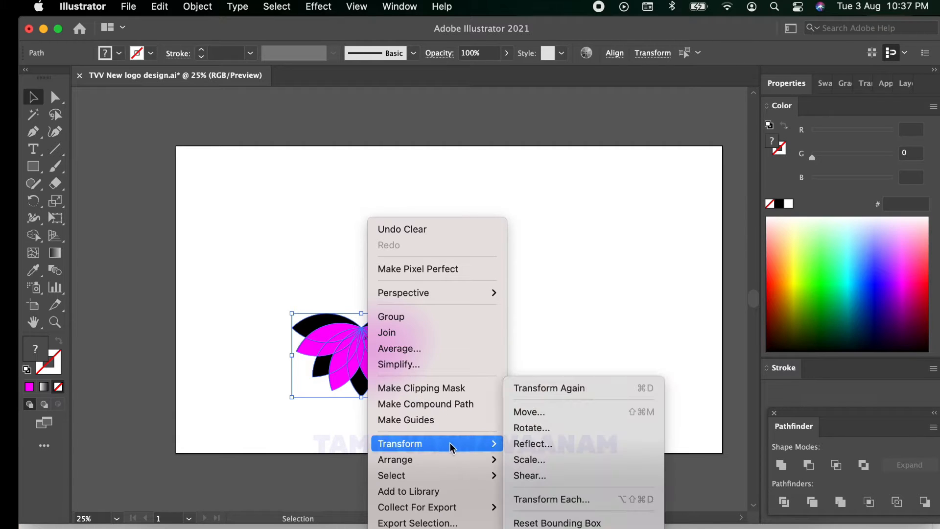
{"action": "left_click", "coordinate": [547, 433]}
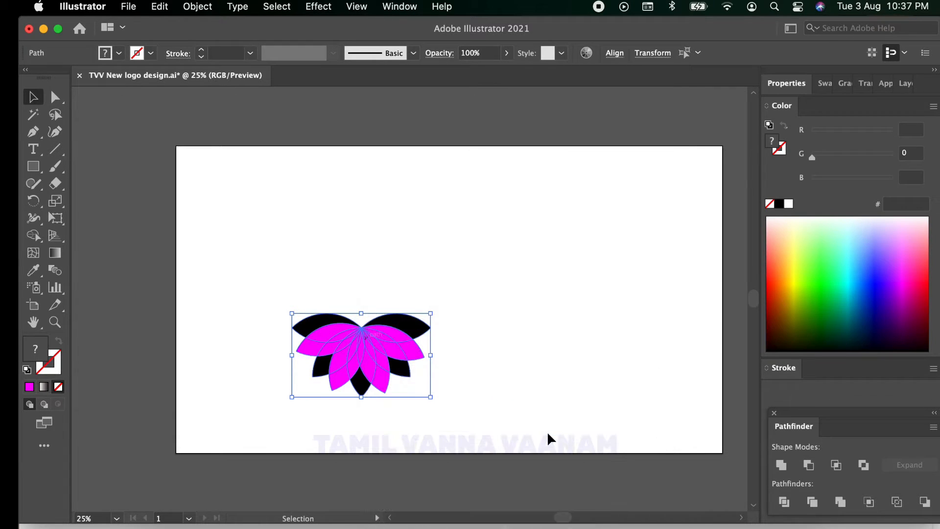
{"action": "left_click", "coordinate": [584, 259]}
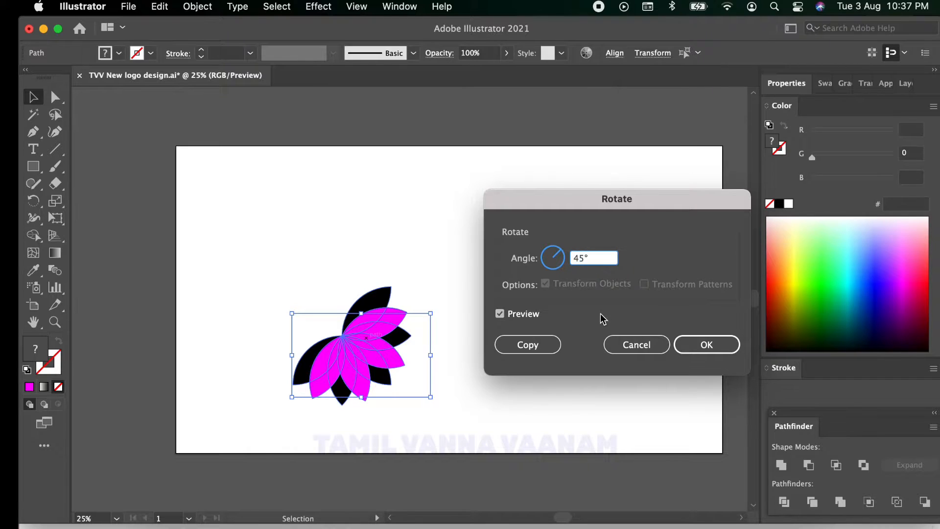
{"action": "type", "text": "180"}
{"action": "left_click", "coordinate": [703, 344]}
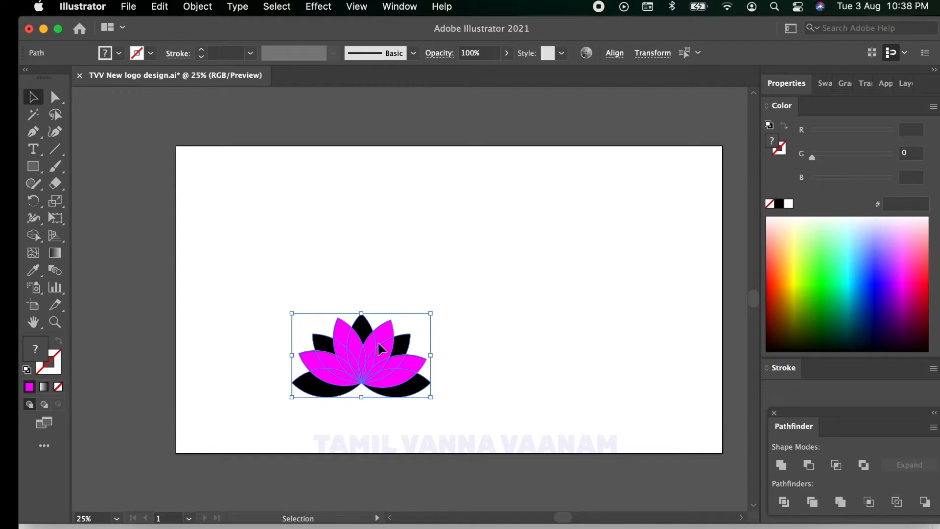
{"action": "left_click_drag", "start_coordinate": [380, 350], "coordinate": [379, 269]}
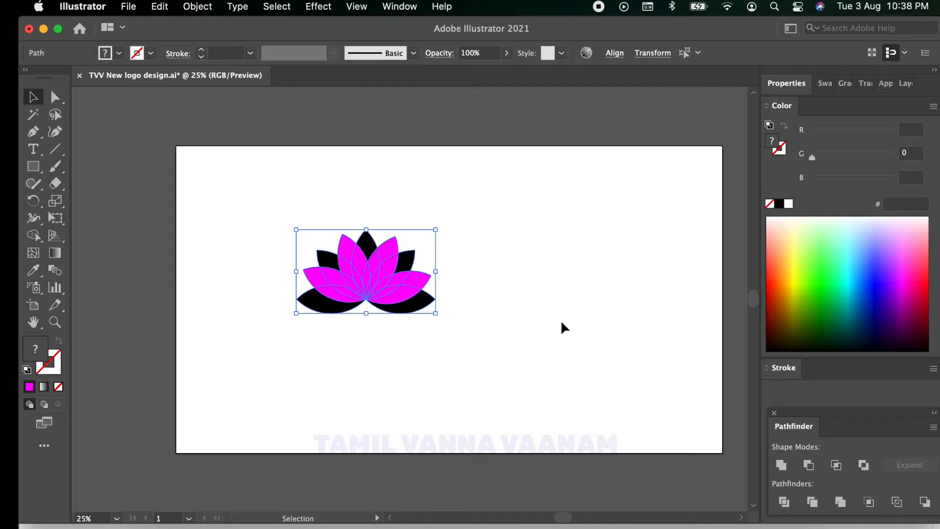
Step: Fill all the lotus petals with a linear gradient and change its black end stop to red
{"action": "left_click", "coordinate": [513, 312]}
{"action": "left_click_drag", "start_coordinate": [267, 194], "coordinate": [446, 328]}
{"action": "left_click", "coordinate": [44, 387]}
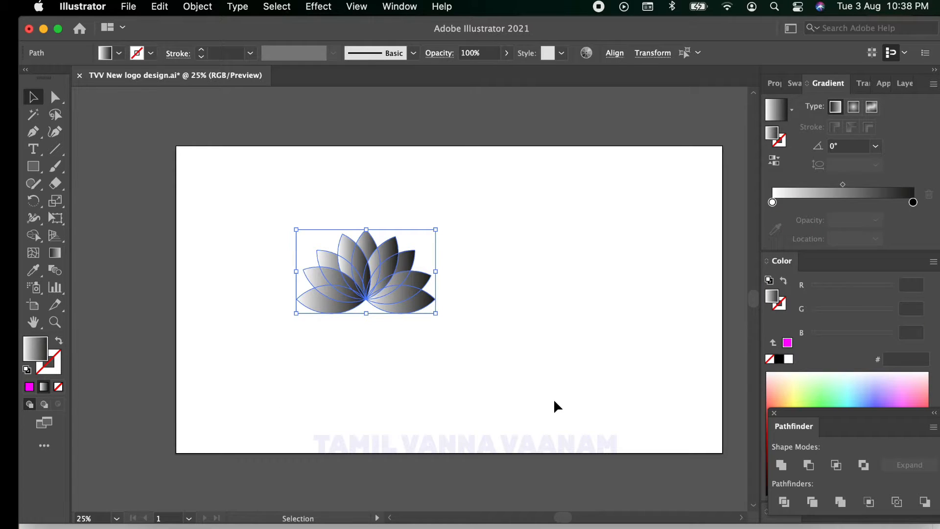
{"action": "left_click", "coordinate": [912, 202]}
{"action": "double_click", "coordinate": [913, 203]}
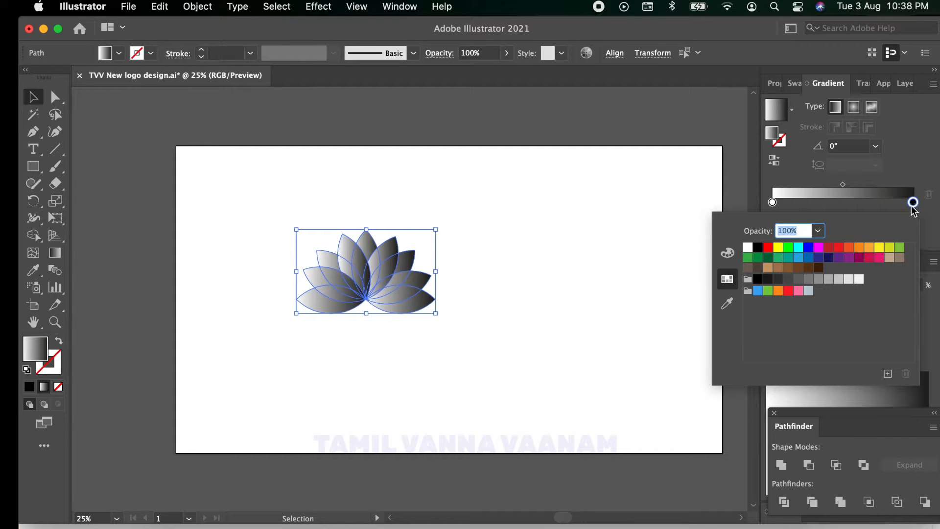
{"action": "left_click", "coordinate": [846, 250]}
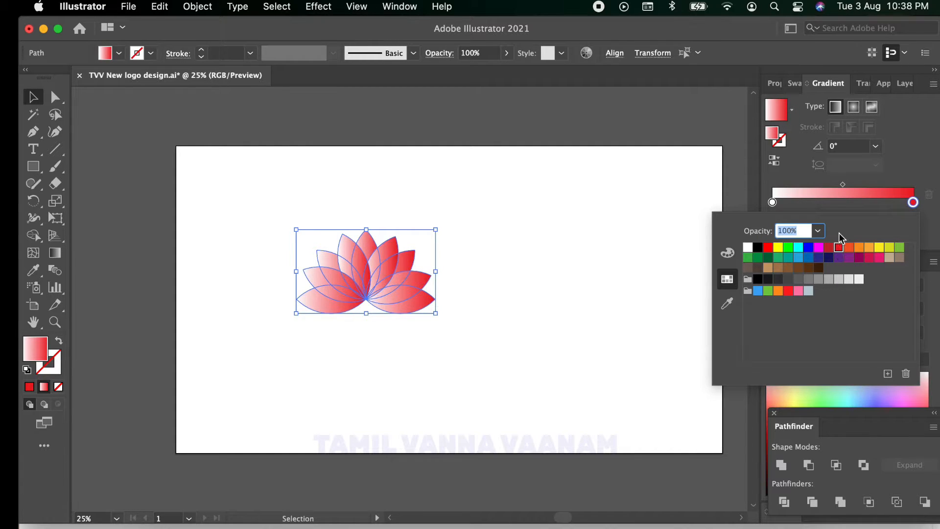
Step: Change the white start stop of the petals' gradient to the magenta swatch, FF00FF
{"action": "left_click", "coordinate": [772, 202]}
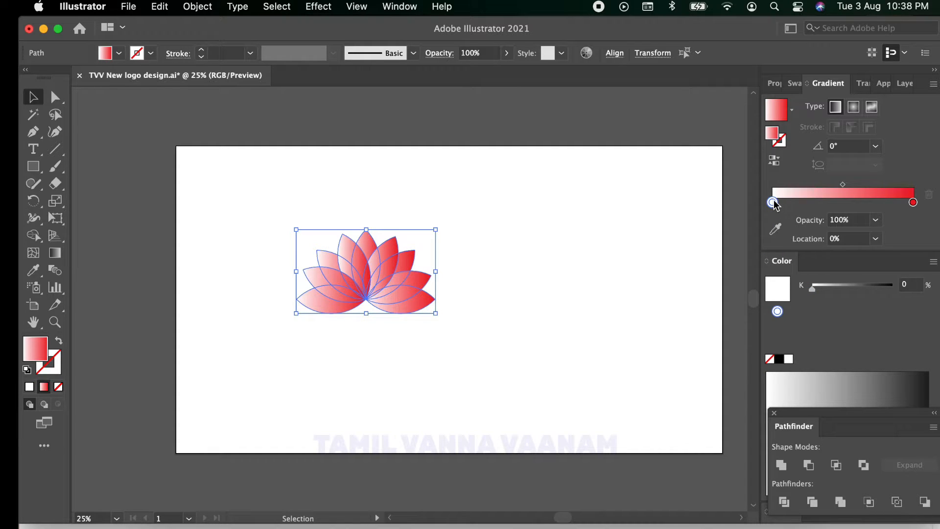
{"action": "double_click", "coordinate": [772, 202]}
{"action": "left_click", "coordinate": [817, 247]}
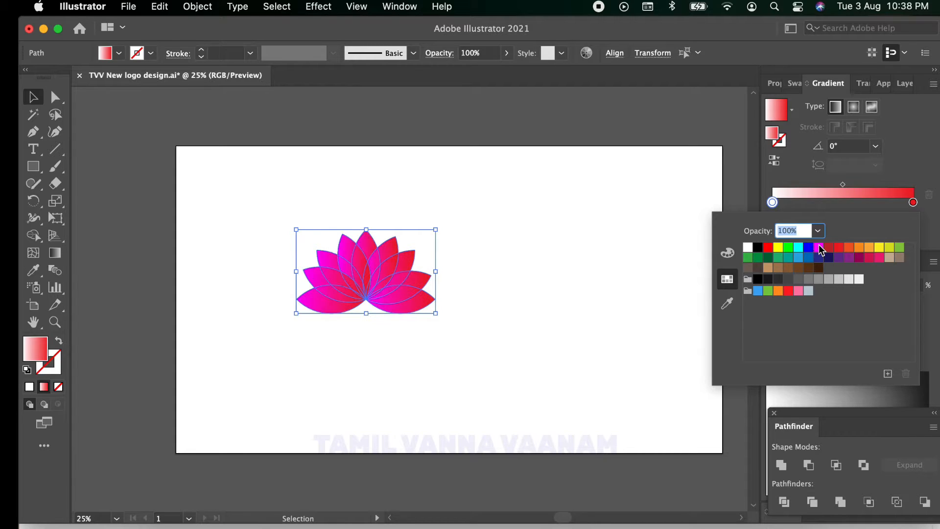
Step: Redirect the gradient with the Gradient tool from above the lotus to below its base, at an angle of about -89°
{"action": "left_click", "coordinate": [54, 255]}
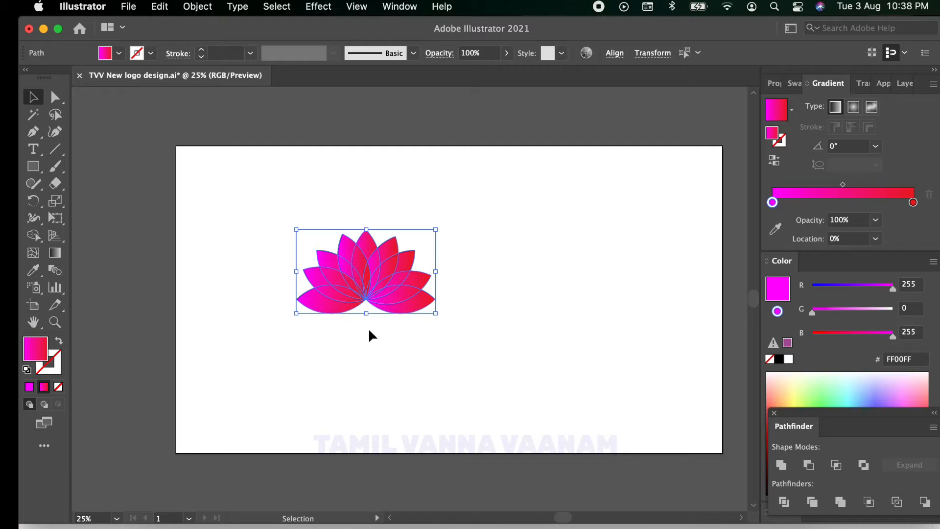
{"action": "left_click", "coordinate": [55, 252]}
{"action": "left_click_drag", "start_coordinate": [370, 192], "coordinate": [372, 335]}
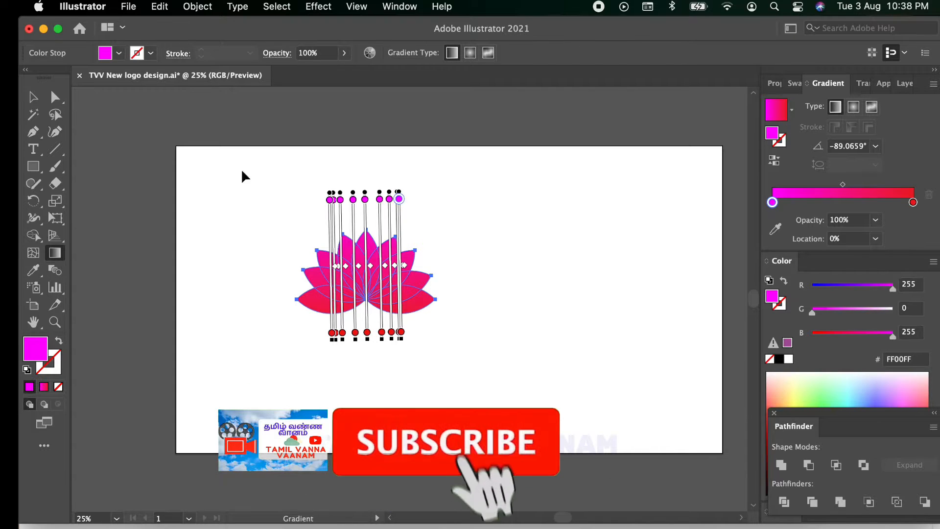
{"action": "left_click", "coordinate": [31, 98]}
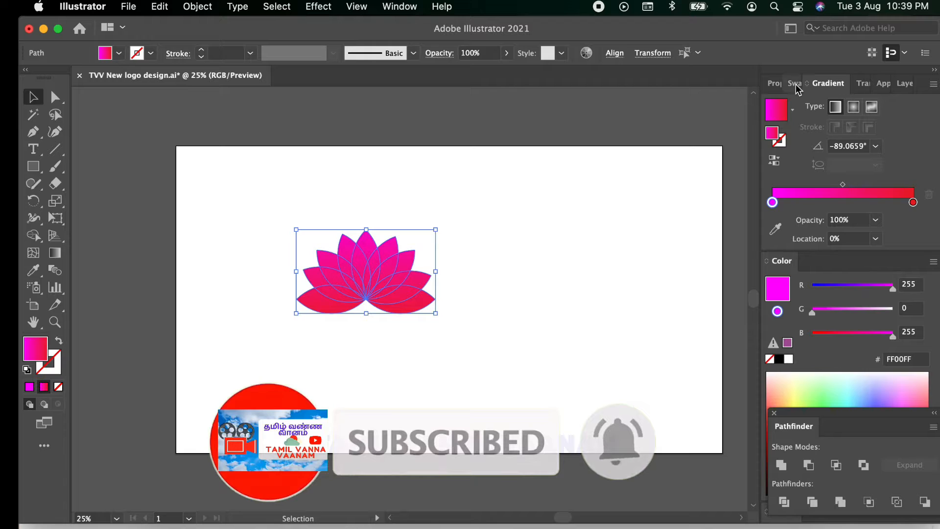
Step: Try the Color Burn and Hard Light blending modes on the lotus petals and settle on Color Dodge
{"action": "left_click", "coordinate": [864, 84]}
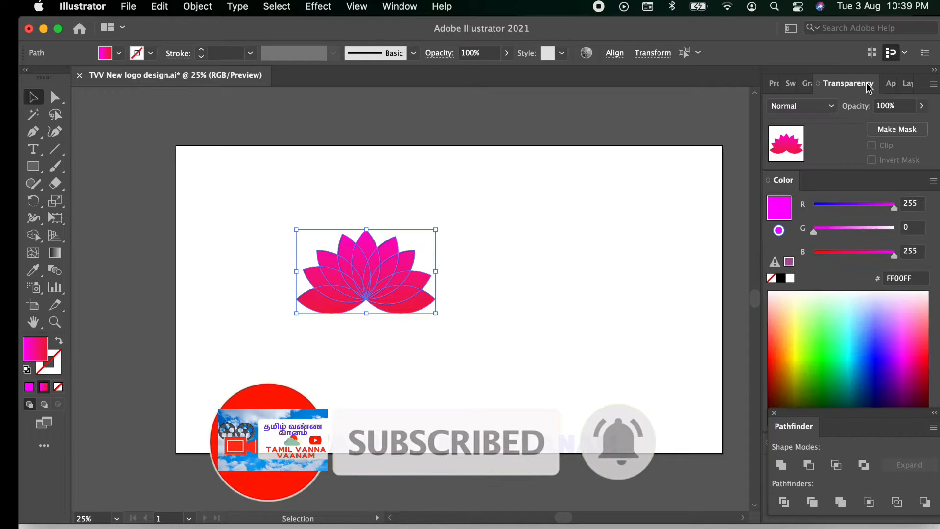
{"action": "left_click", "coordinate": [832, 107]}
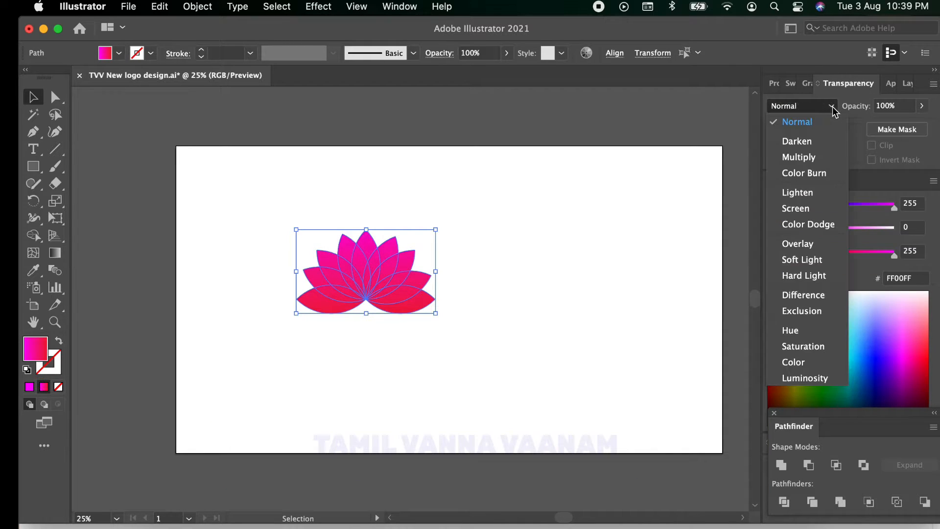
{"action": "left_click", "coordinate": [815, 174]}
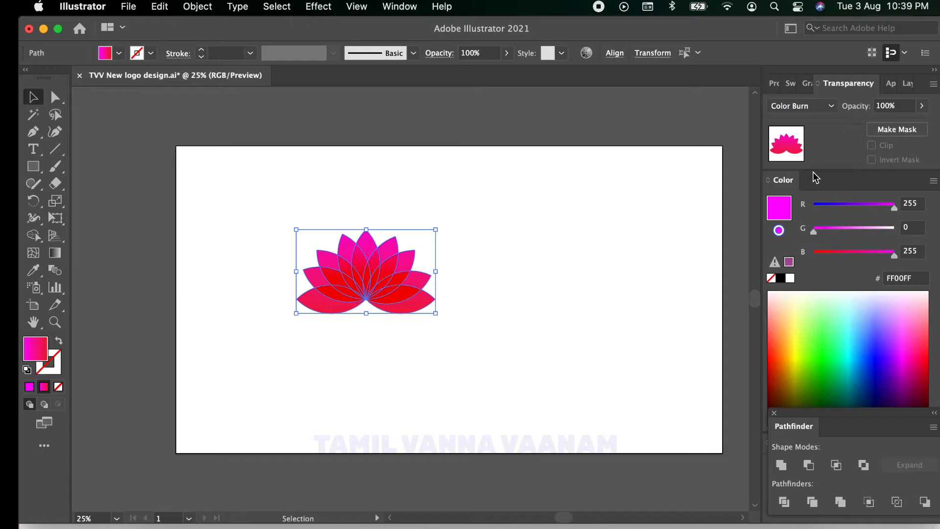
{"action": "left_click", "coordinate": [830, 106]}
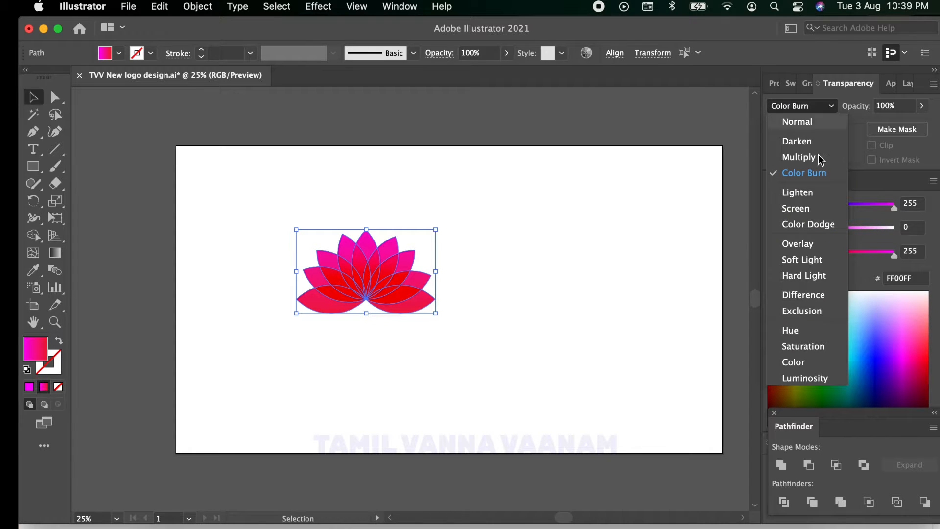
{"action": "left_click", "coordinate": [805, 277]}
{"action": "left_click", "coordinate": [830, 107]}
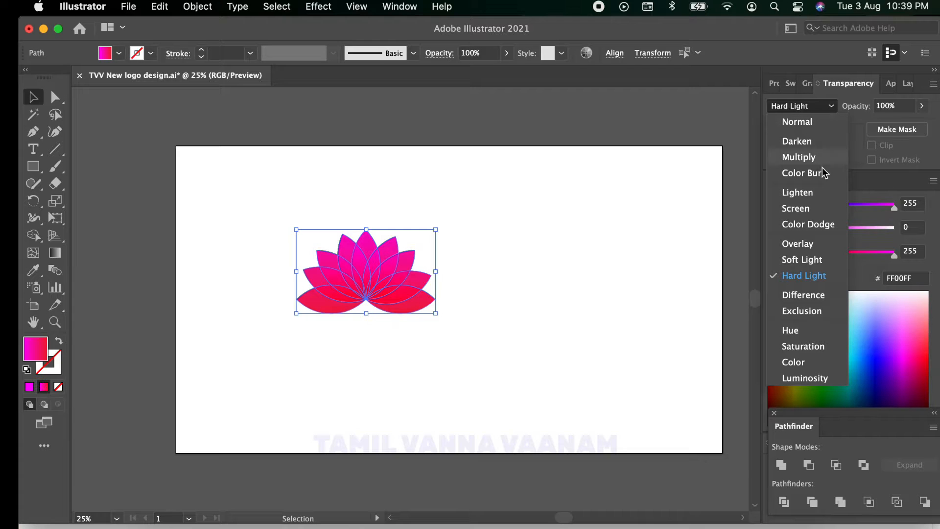
{"action": "left_click", "coordinate": [824, 224]}
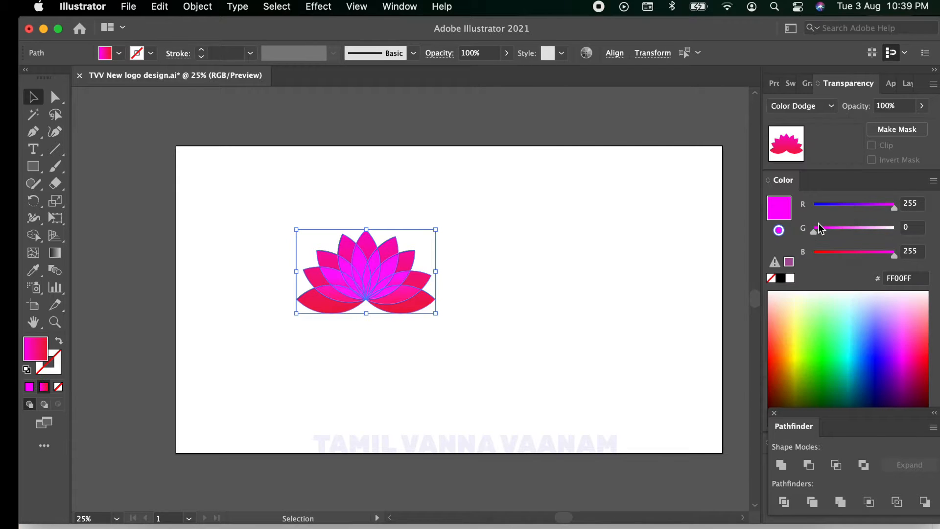
Step: Move the whole lotus to the left part of the artboard and deselect it
{"action": "left_click", "coordinate": [244, 179]}
{"action": "left_click_drag", "start_coordinate": [269, 202], "coordinate": [474, 348]}
{"action": "left_click_drag", "start_coordinate": [355, 281], "coordinate": [280, 280]}
{"action": "left_click", "coordinate": [521, 321]}
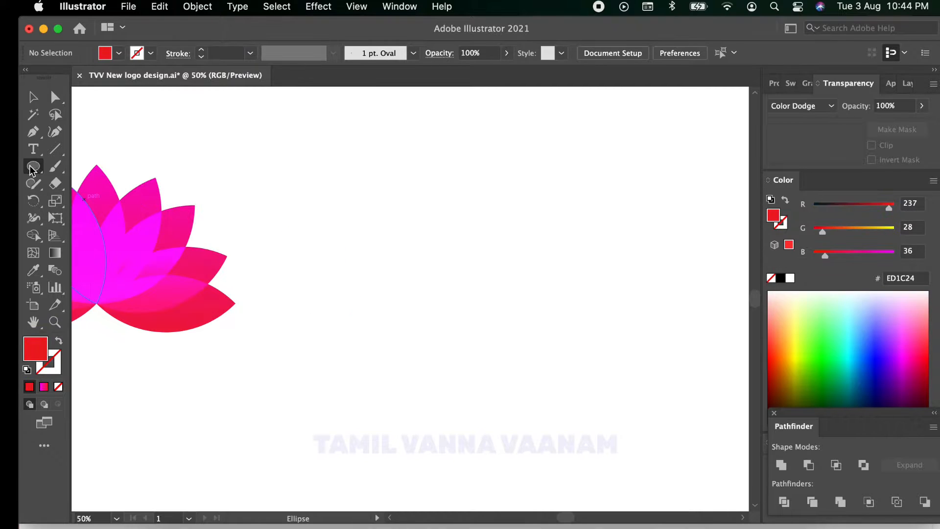
Step: Draw a red circle to the right of the lotus and reshape its top anchor upward into a pointed, slightly curved drop
{"action": "left_click_drag", "start_coordinate": [31, 165], "coordinate": [85, 204]}
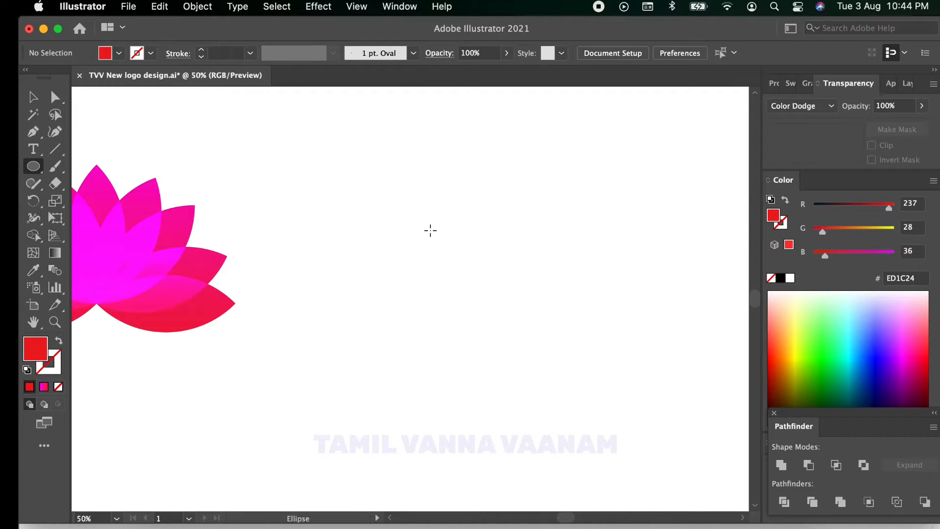
{"action": "left_click_drag", "start_coordinate": [415, 212], "coordinate": [574, 342]}
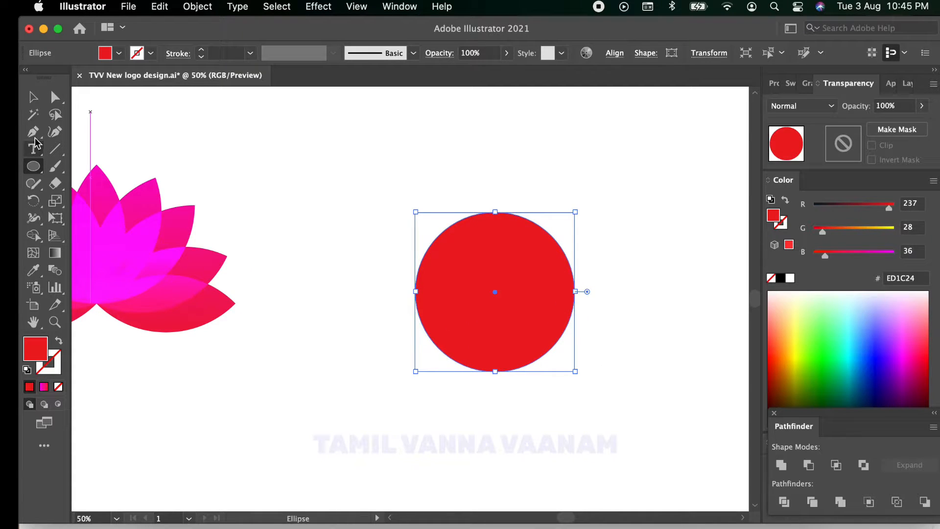
{"action": "left_click", "coordinate": [53, 101]}
{"action": "left_click", "coordinate": [496, 212]}
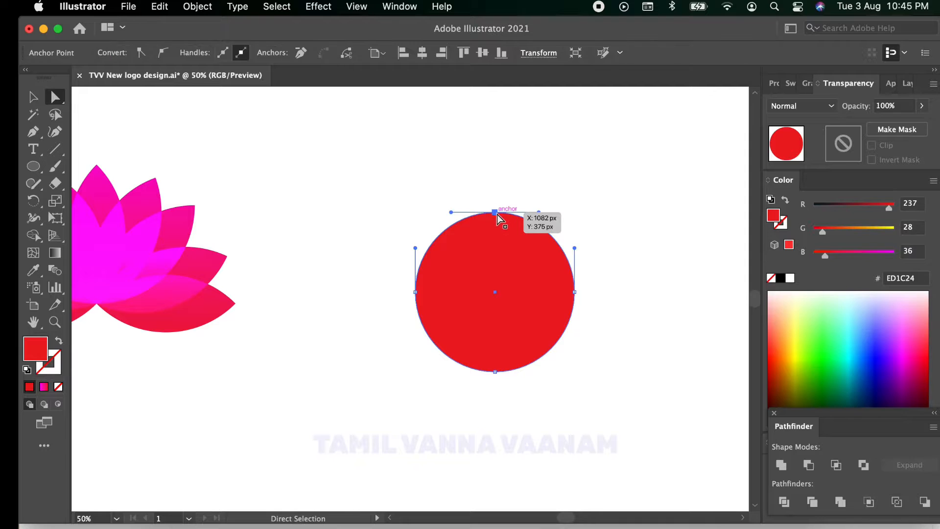
{"action": "left_click_drag", "start_coordinate": [499, 203], "coordinate": [501, 177]}
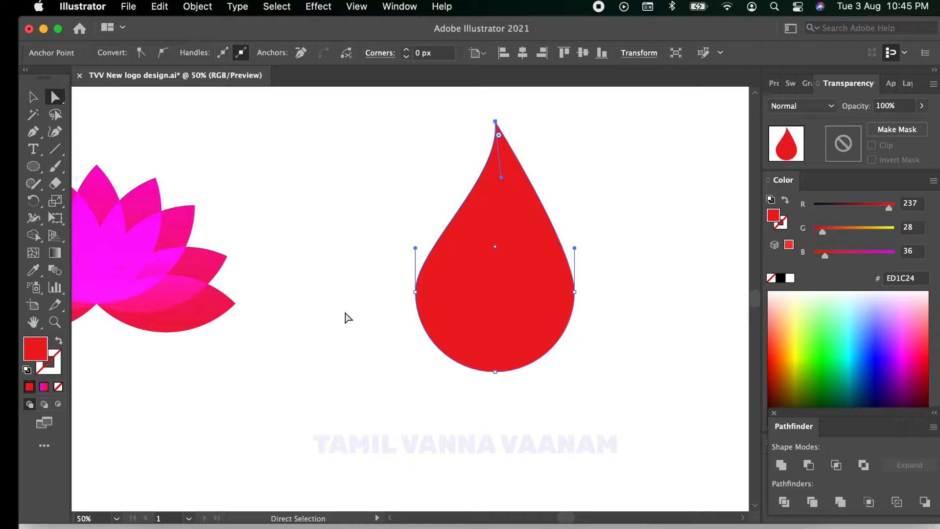
{"action": "left_click", "coordinate": [34, 97]}
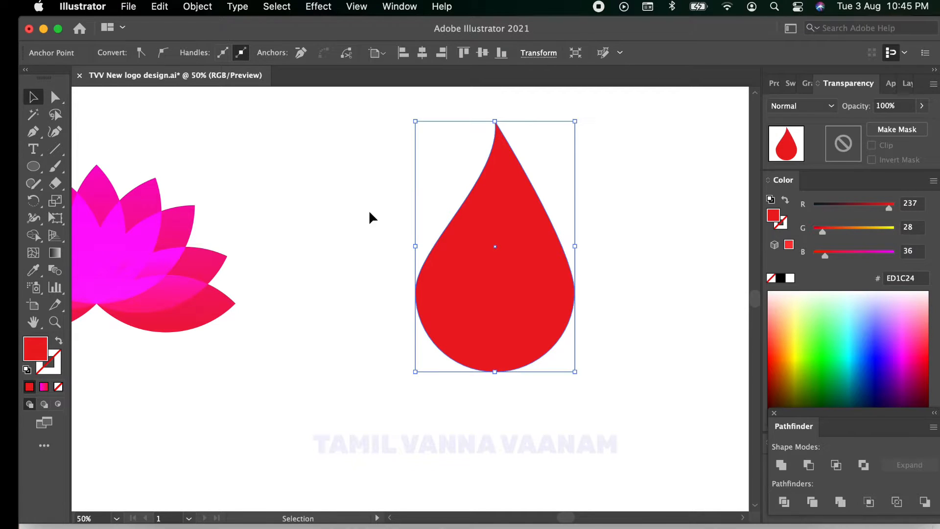
{"action": "left_click", "coordinate": [33, 131]}
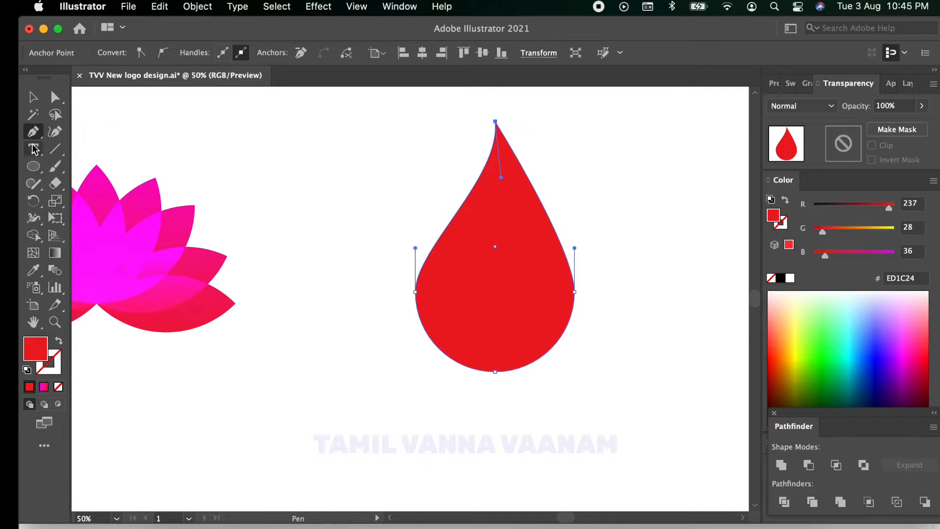
{"action": "left_click", "coordinate": [33, 97]}
{"action": "left_click", "coordinate": [313, 136]}
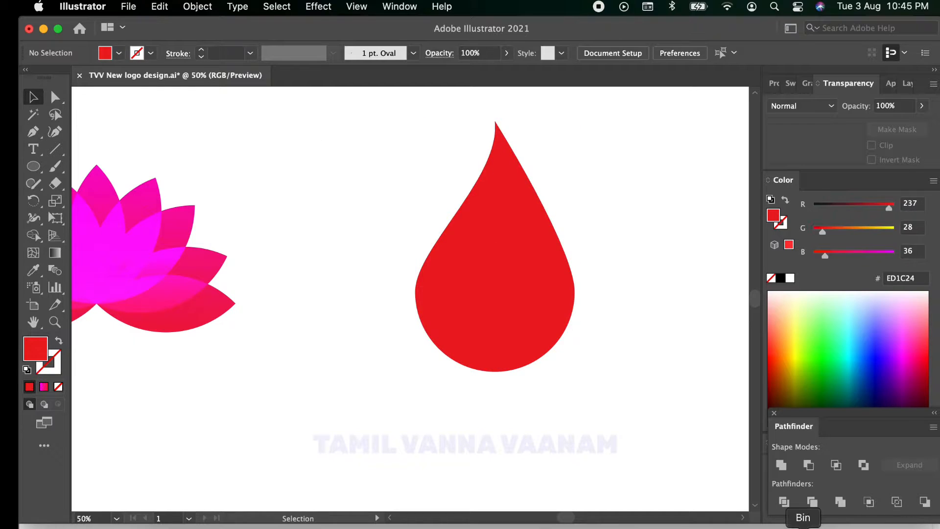
Step: Draw an S-shaped curve with the Pen tool across the drop, from its upper right edge to its bottom edge
{"action": "left_click", "coordinate": [34, 132]}
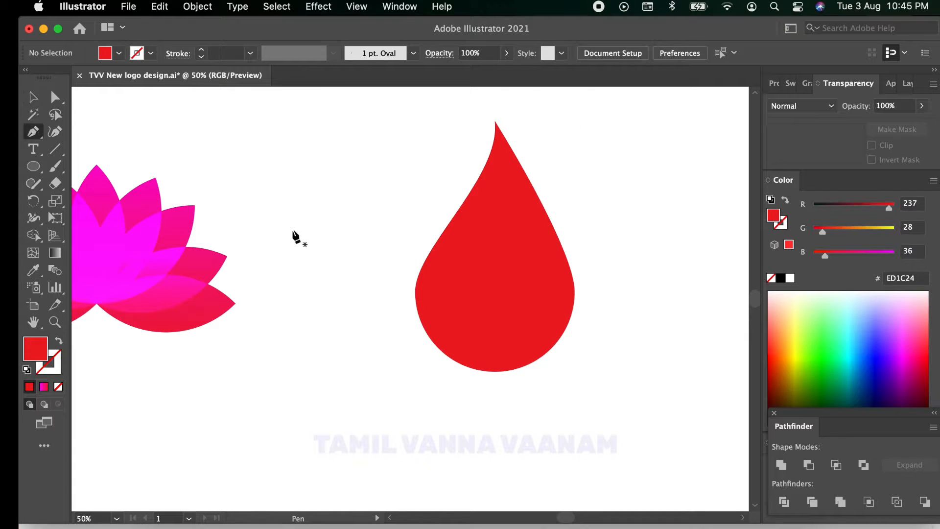
{"action": "left_click", "coordinate": [521, 165]}
{"action": "left_click_drag", "start_coordinate": [495, 251], "coordinate": [456, 292]}
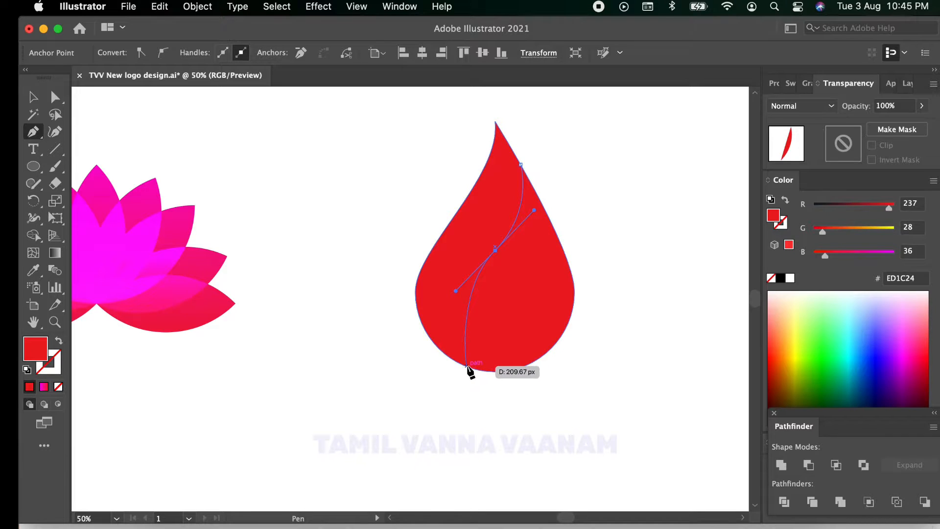
{"action": "left_click_drag", "start_coordinate": [467, 366], "coordinate": [490, 389]}
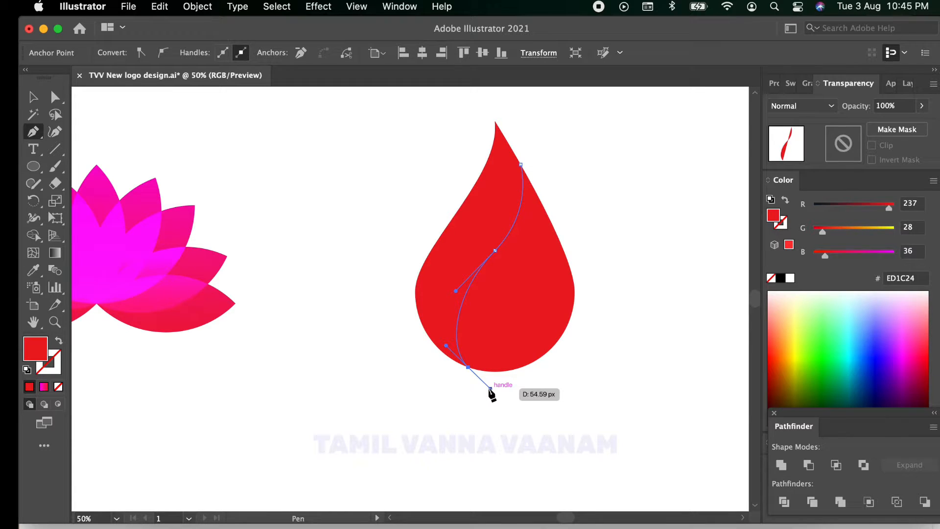
{"action": "left_click", "coordinate": [34, 97]}
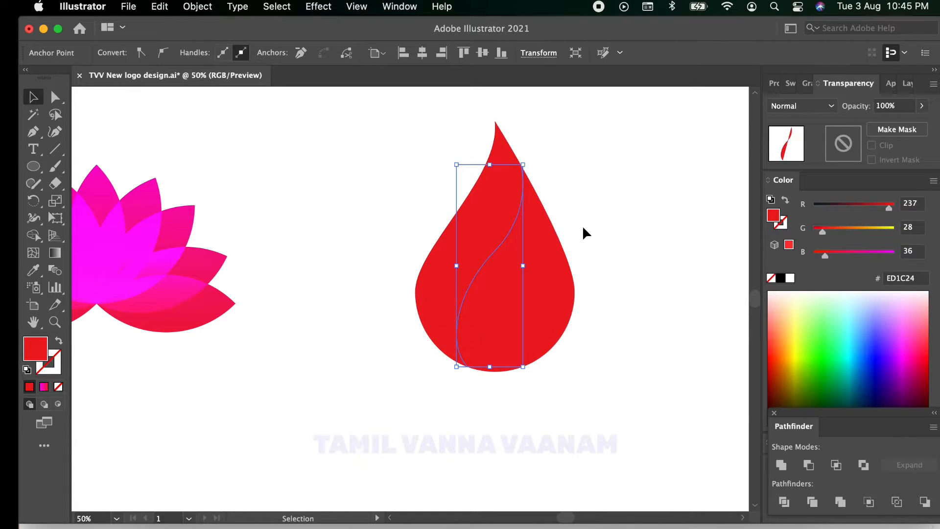
Step: Offset the S-shaped path by 8 px with round joins
{"action": "left_click", "coordinate": [197, 6]}
{"action": "mouse_move", "coordinate": [251, 374]}
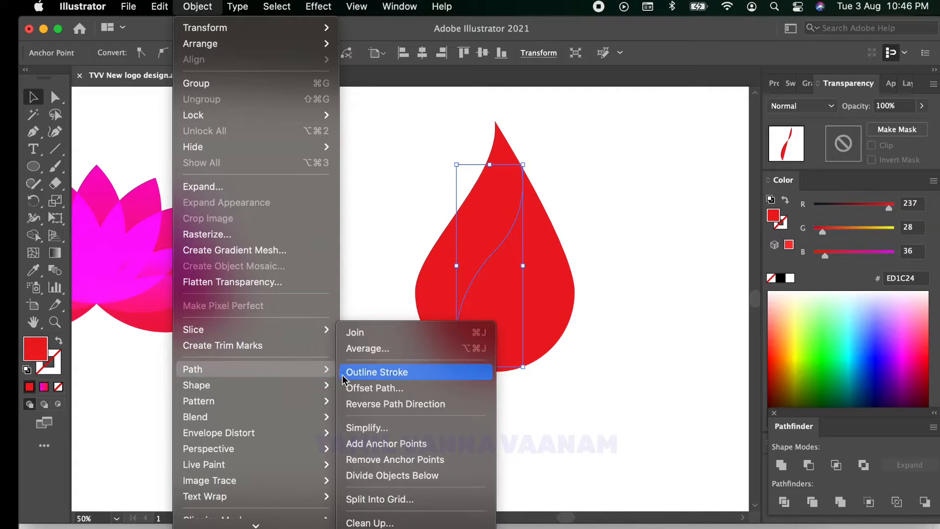
{"action": "left_click", "coordinate": [360, 387]}
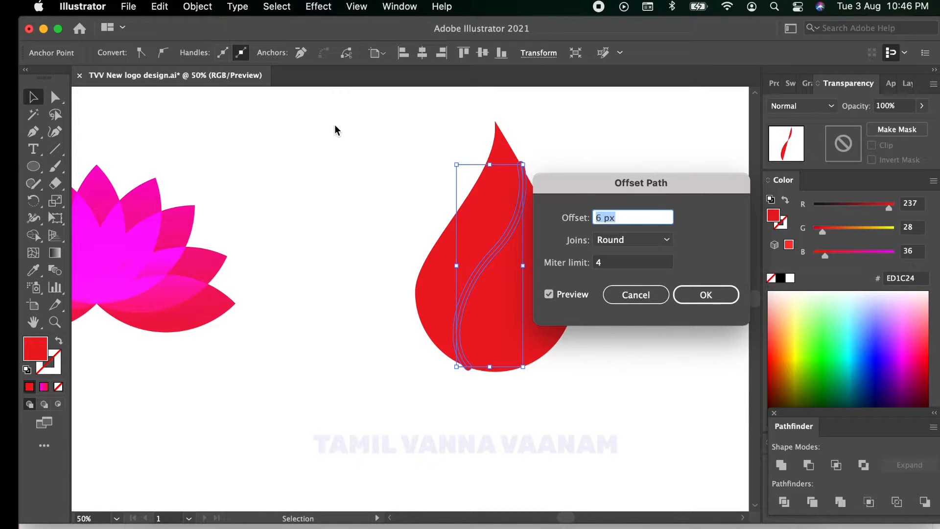
{"action": "left_click", "coordinate": [603, 217]}
{"action": "key", "text": "BackSpace"}
{"action": "type", "text": "8"}
{"action": "left_click", "coordinate": [703, 300]}
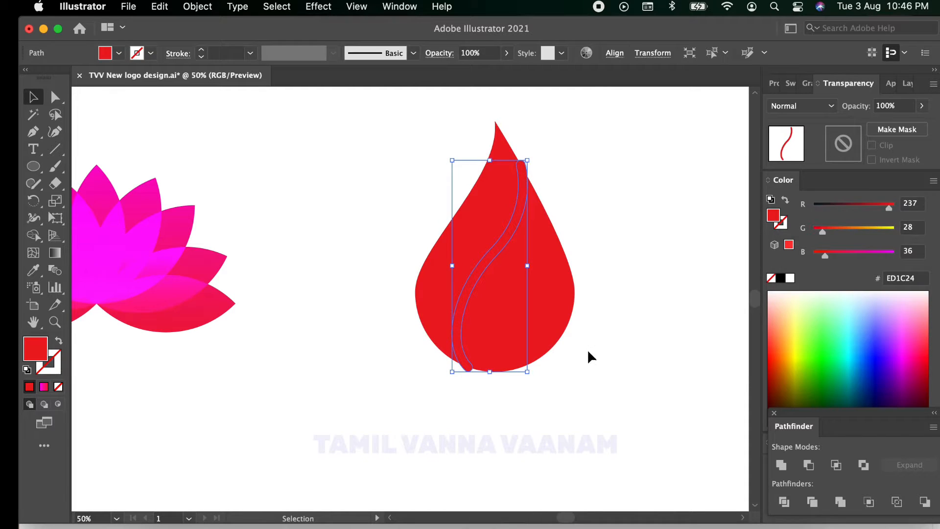
Step: Stretch the offset strip vertically so both of its ends extend past the drop's lower and upper edges
{"action": "scroll", "coordinate": [582, 284], "scroll_direction": "up", "scroll_amount": 2}
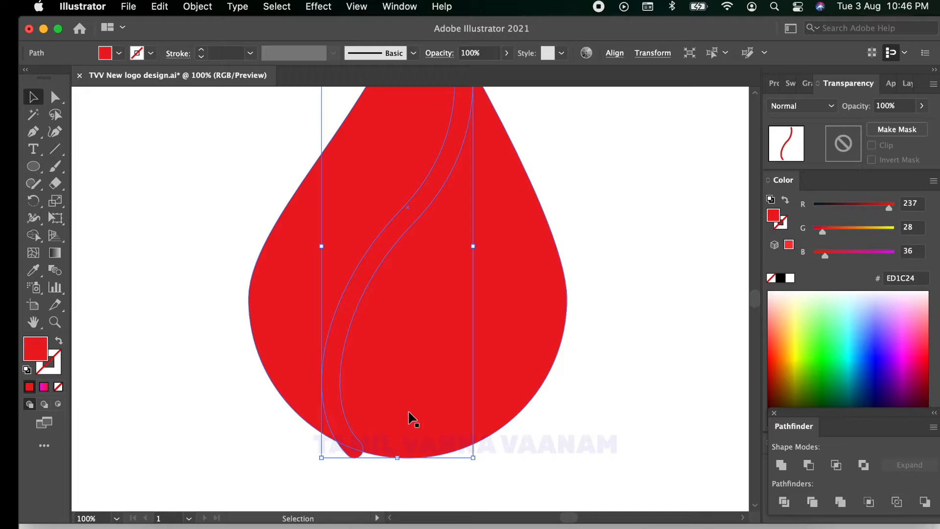
{"action": "left_click_drag", "start_coordinate": [397, 458], "coordinate": [398, 482]}
{"action": "scroll", "coordinate": [436, 321], "scroll_direction": "up", "scroll_amount": 5}
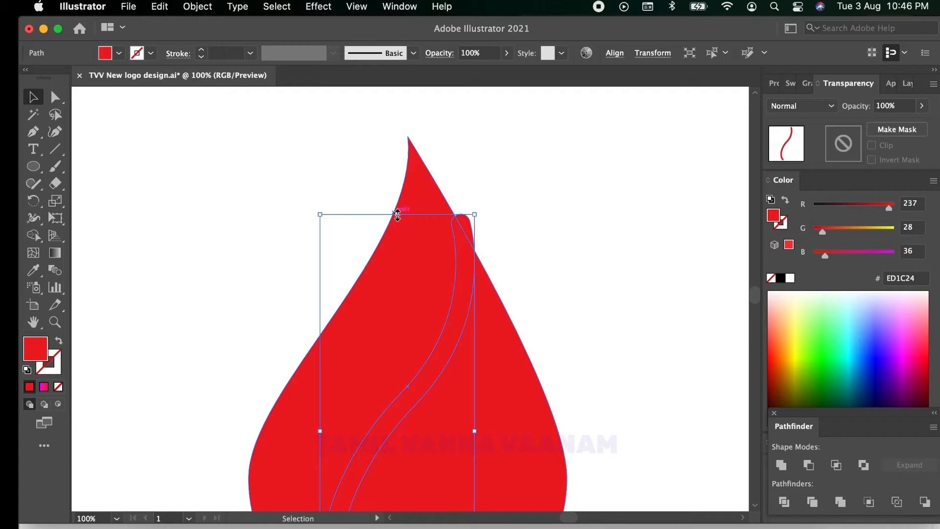
{"action": "left_click_drag", "start_coordinate": [397, 214], "coordinate": [397, 191]}
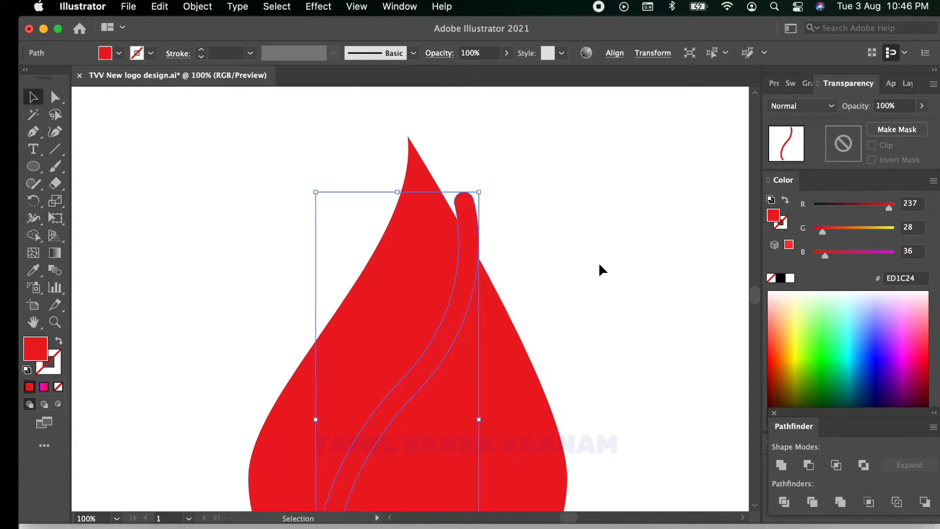
Step: Fill the offset strip with cyan (00FFFF) to tell it apart from the red drop
{"action": "scroll", "coordinate": [565, 300], "scroll_direction": "down", "scroll_amount": 5}
{"action": "scroll", "coordinate": [559, 296], "scroll_direction": "left", "scroll_amount": 10}
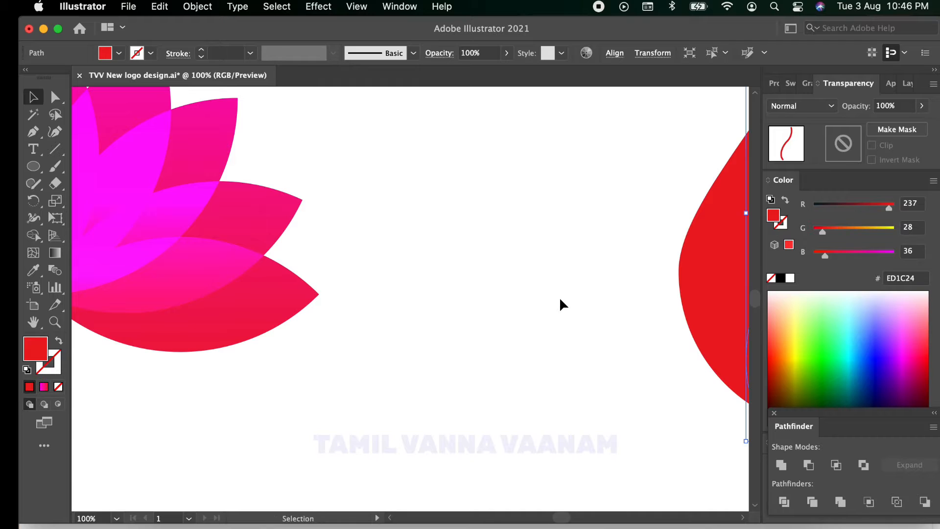
{"action": "scroll", "coordinate": [559, 297], "scroll_direction": "down", "scroll_amount": 2}
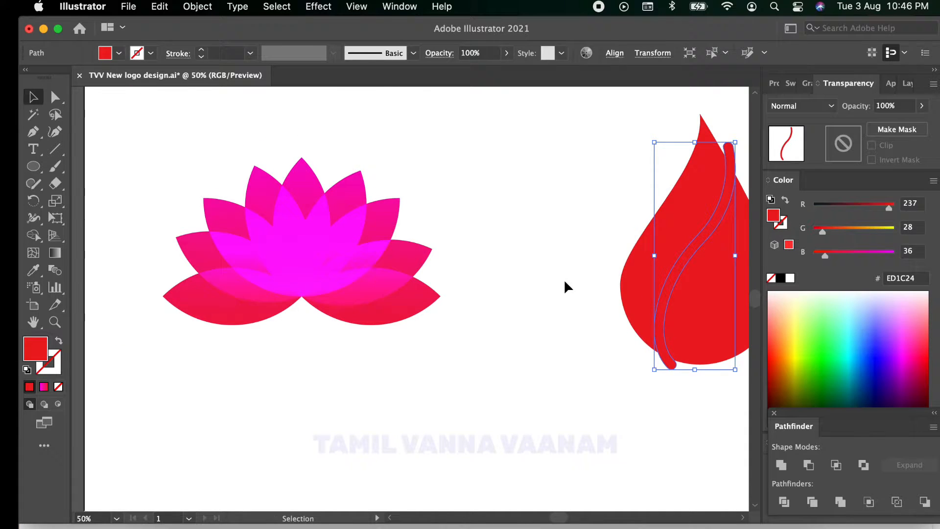
{"action": "left_click_drag", "start_coordinate": [563, 279], "coordinate": [302, 319]}
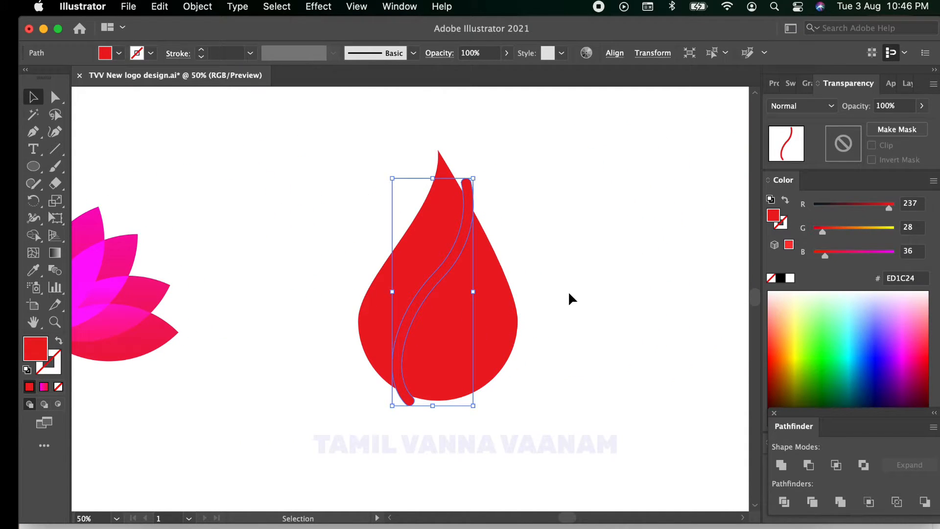
{"action": "scroll", "coordinate": [568, 290], "scroll_direction": "up", "scroll_amount": 1}
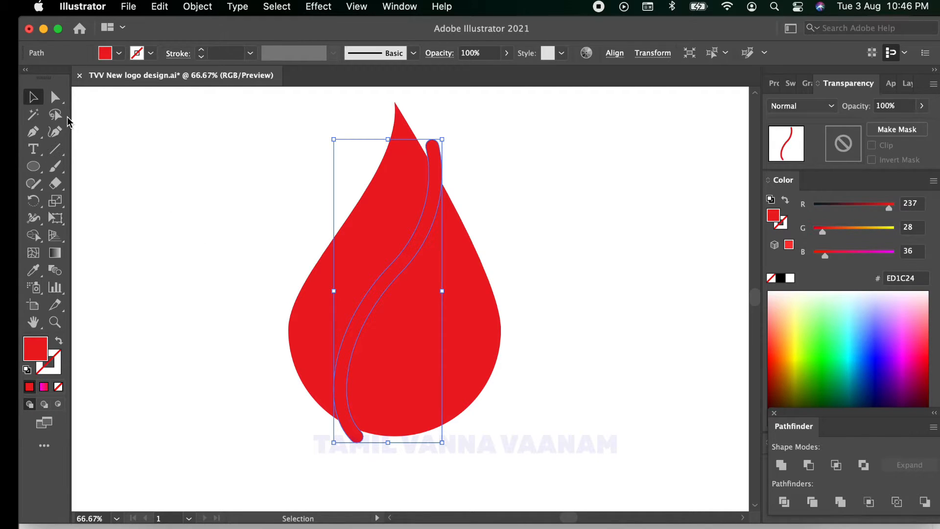
{"action": "left_click", "coordinate": [170, 180]}
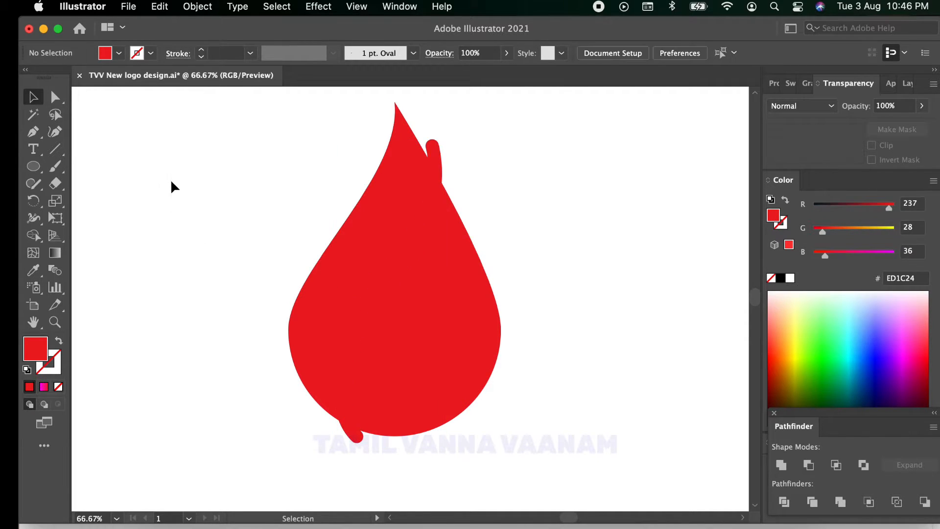
{"action": "left_click", "coordinate": [408, 265]}
{"action": "left_click", "coordinate": [460, 152]}
{"action": "left_click", "coordinate": [437, 150]}
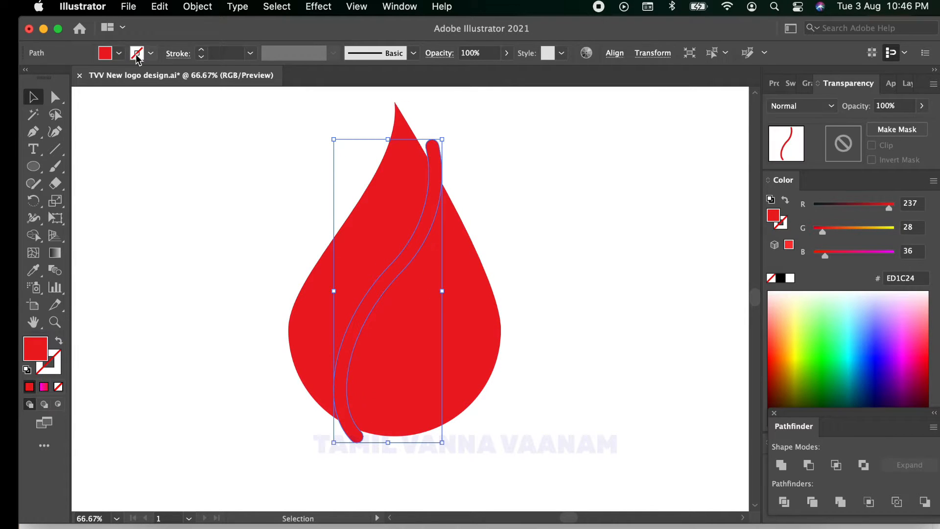
{"action": "left_click", "coordinate": [119, 53]}
{"action": "left_click", "coordinate": [99, 78]}
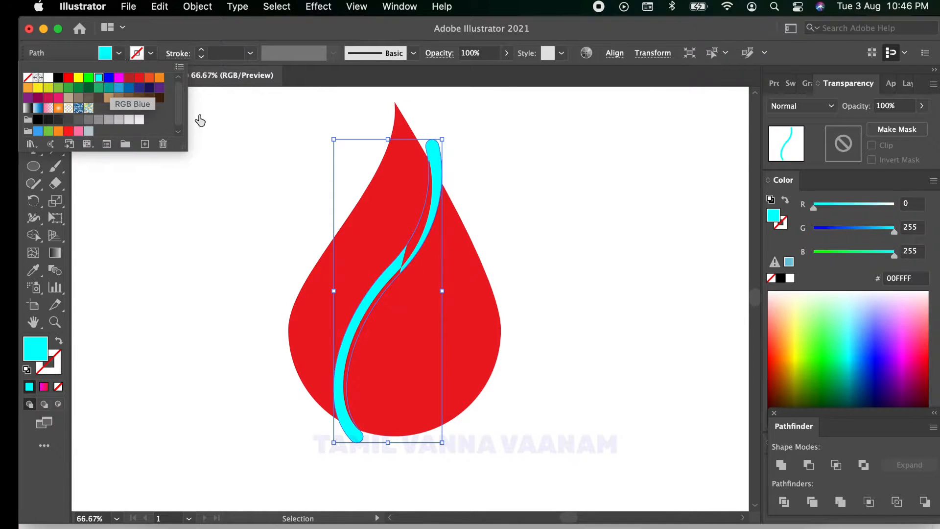
{"action": "left_click", "coordinate": [520, 193]}
Step: Select the original S-shaped curve over the strip, and undo the recent changes back through the cyan fill
{"action": "left_click", "coordinate": [404, 262]}
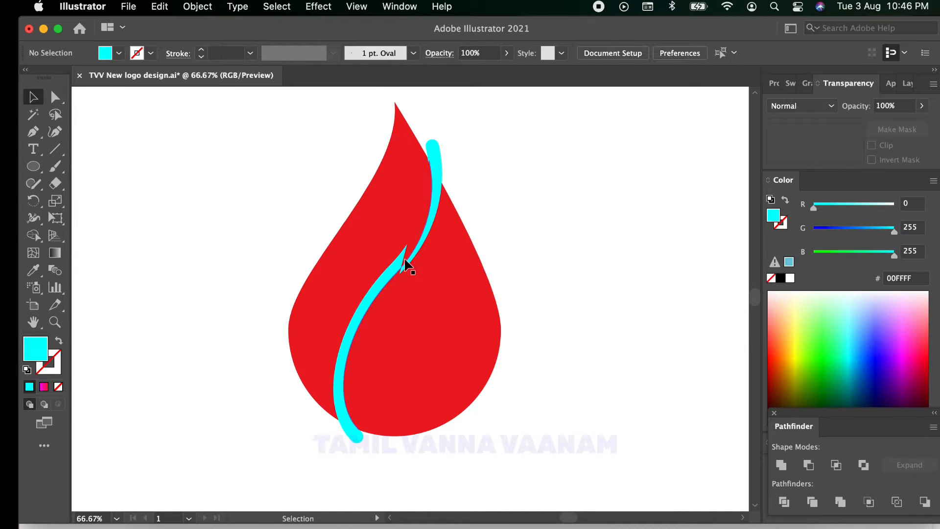
{"action": "left_click", "coordinate": [406, 265]}
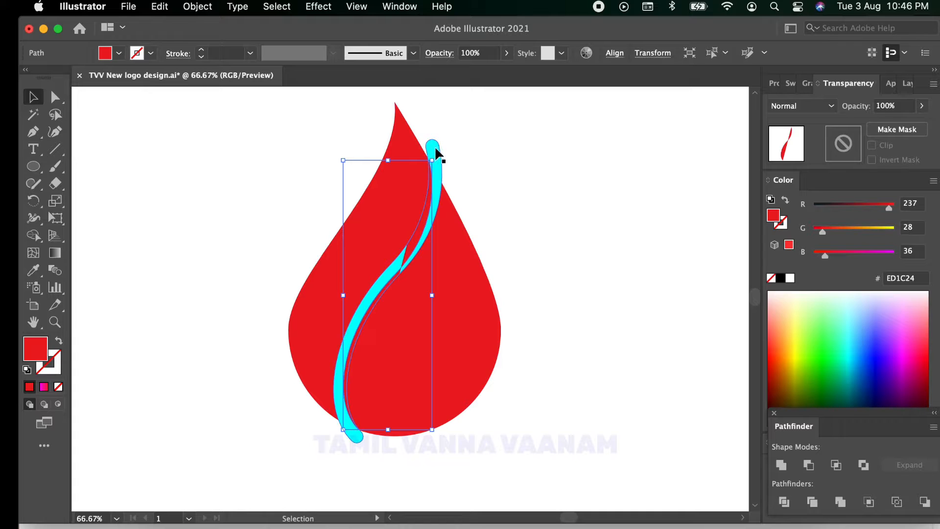
{"action": "mouse_move", "coordinate": [435, 146]}
{"action": "left_mouse_down"}
{"action": "mouse_move", "coordinate": [562, 166]}
{"action": "mouse_move", "coordinate": [403, 158]}
{"action": "mouse_move", "coordinate": [463, 147]}
{"action": "mouse_move", "coordinate": [423, 150]}
{"action": "mouse_move", "coordinate": [450, 149]}
{"action": "left_mouse_up"}
{"action": "key", "text": "super+z"}
{"action": "key", "text": "super+z"}
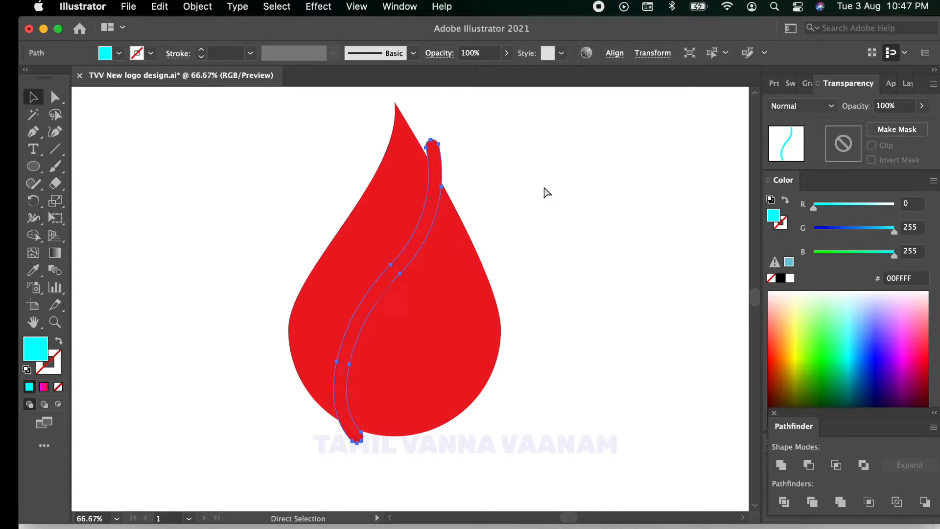
{"action": "key", "text": "super+z"}
{"action": "key", "text": "v"}
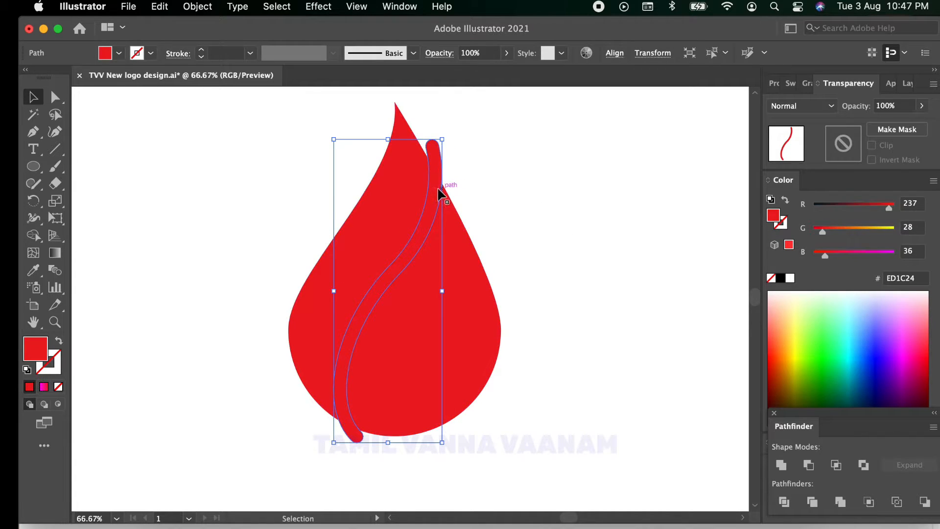
Step: Delete the original S-shaped curve lying over the strip, and fill the offset strip with green (00FF00)
{"action": "left_click_drag", "start_coordinate": [439, 193], "coordinate": [436, 195]}
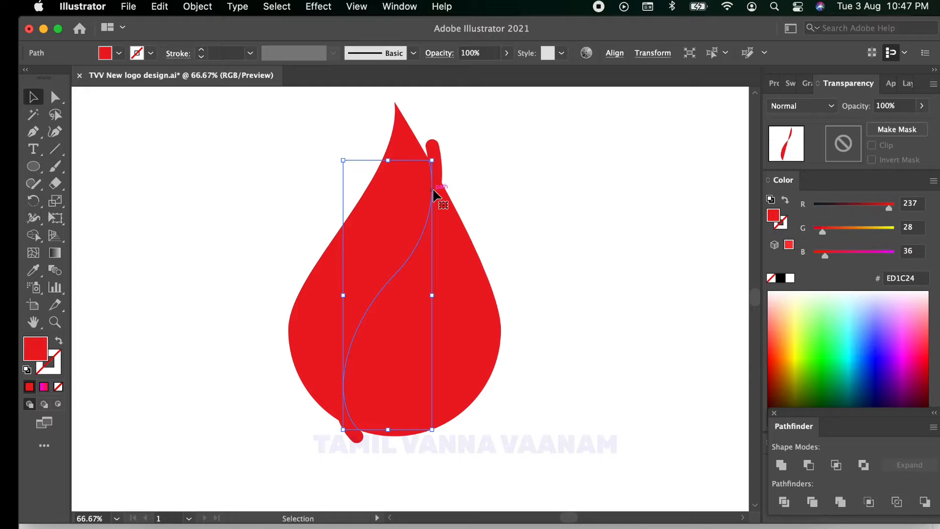
{"action": "left_click", "coordinate": [527, 199]}
{"action": "left_click", "coordinate": [434, 156]}
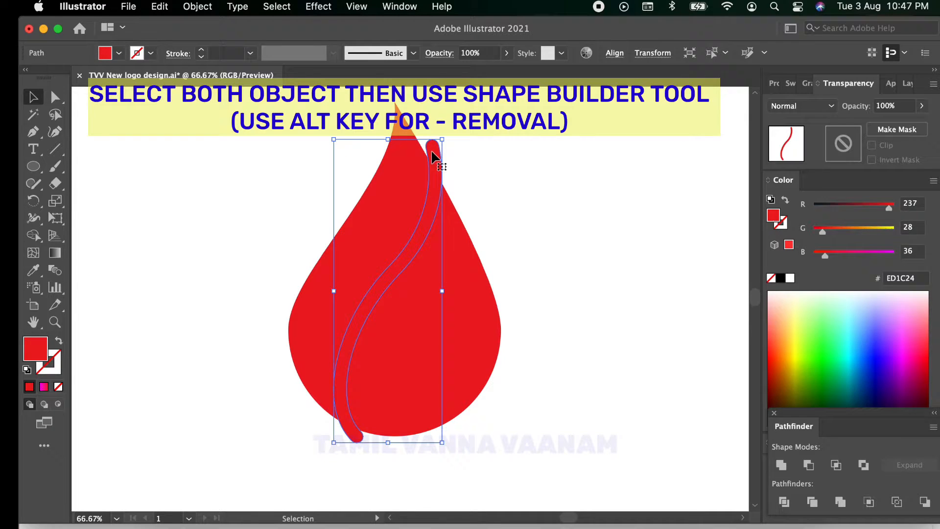
{"action": "left_click", "coordinate": [122, 56]}
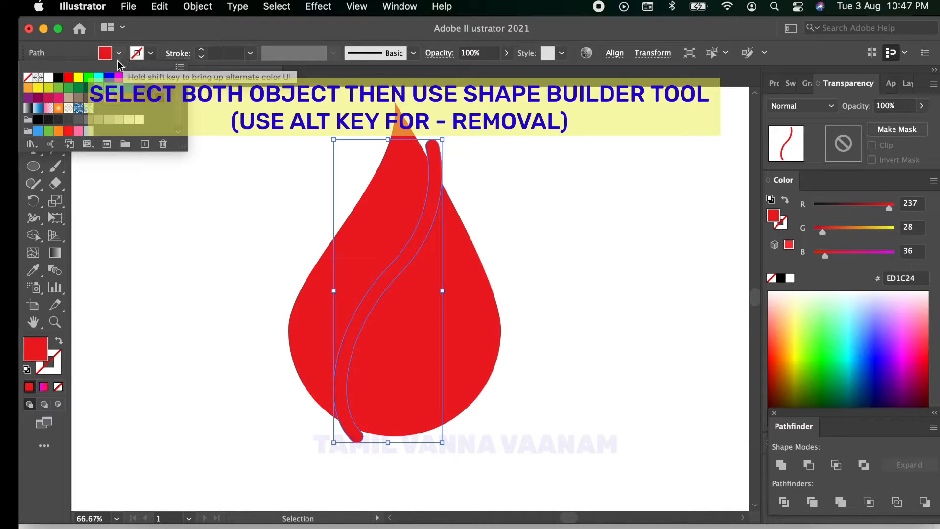
{"action": "left_click", "coordinate": [88, 77]}
{"action": "left_click", "coordinate": [628, 222]}
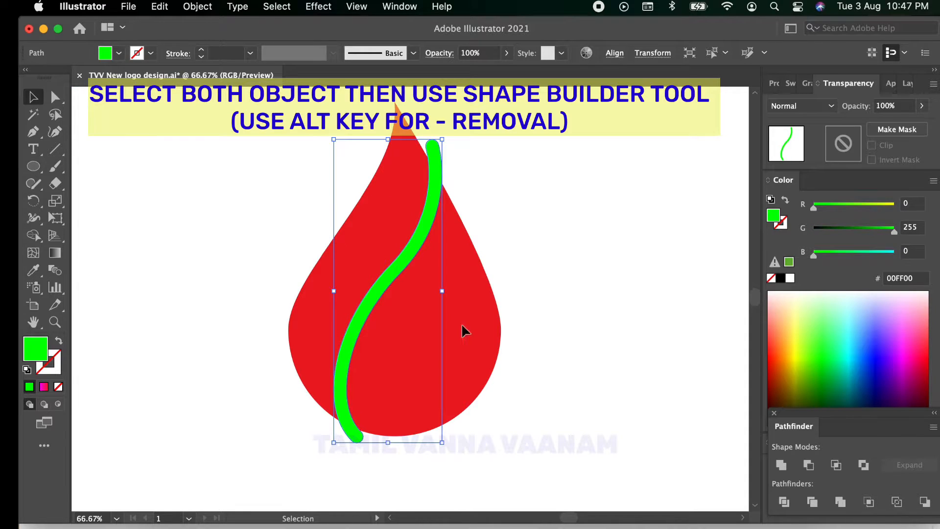
Step: Cut the green strip's area out of the drop with the Shape Builder tool, splitting the drop into two pieces
{"action": "key", "text": "super+a"}
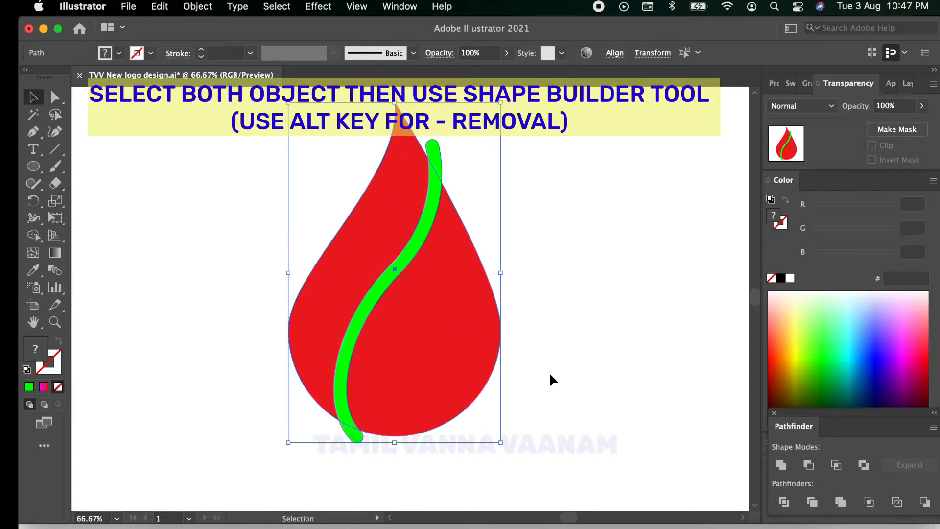
{"action": "left_click", "coordinate": [33, 234]}
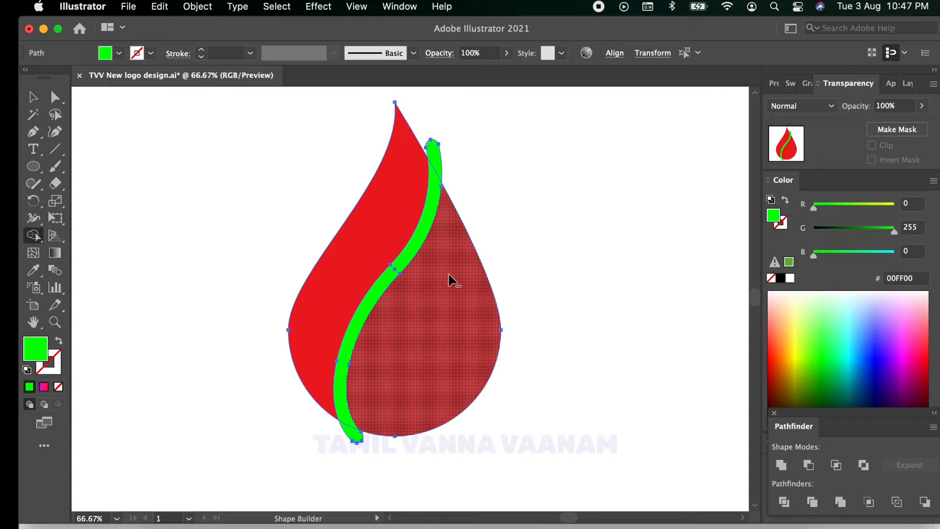
{"action": "left_click", "coordinate": [409, 256], "text": "alt"}
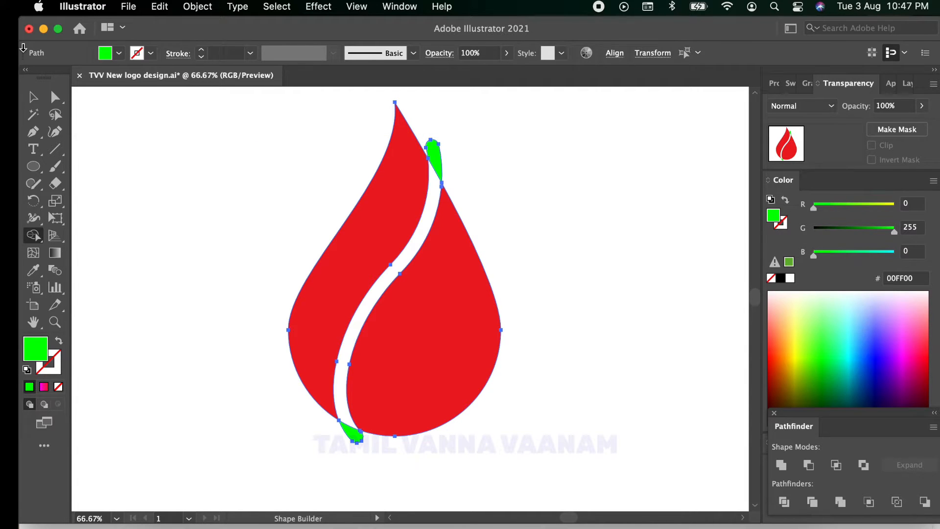
{"action": "left_click", "coordinate": [33, 97]}
{"action": "left_click", "coordinate": [543, 150]}
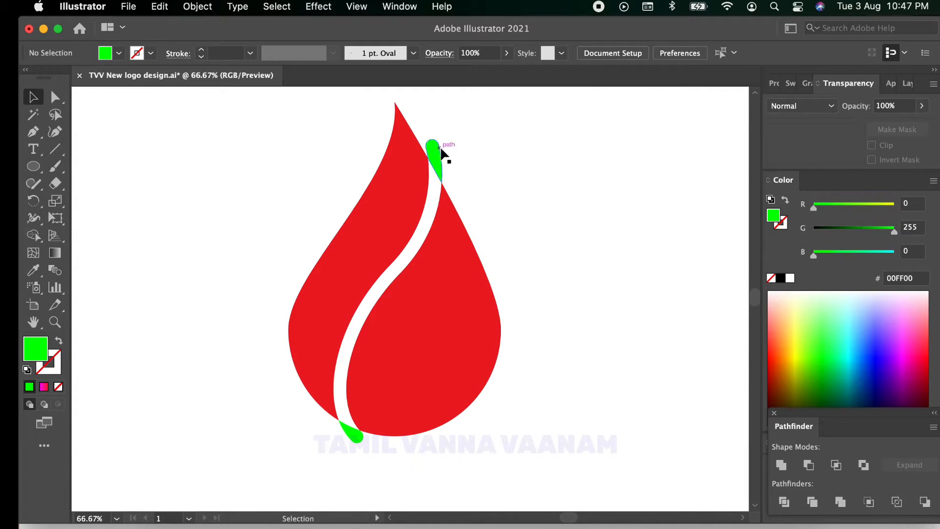
Step: Delete the two leftover green strip ends outside the drop's upper and lower edges
{"action": "left_click", "coordinate": [438, 149]}
{"action": "key", "text": "Delete"}
{"action": "left_click", "coordinate": [348, 433]}
{"action": "key", "text": "Delete"}
Step: Smooth the upper right corner of the drop's left piece by adjusting its anchor's lower direction handle outward
{"action": "scroll", "coordinate": [430, 134], "scroll_direction": "up", "scroll_amount": 5}
{"action": "scroll", "coordinate": [430, 135], "scroll_direction": "down", "scroll_amount": 1}
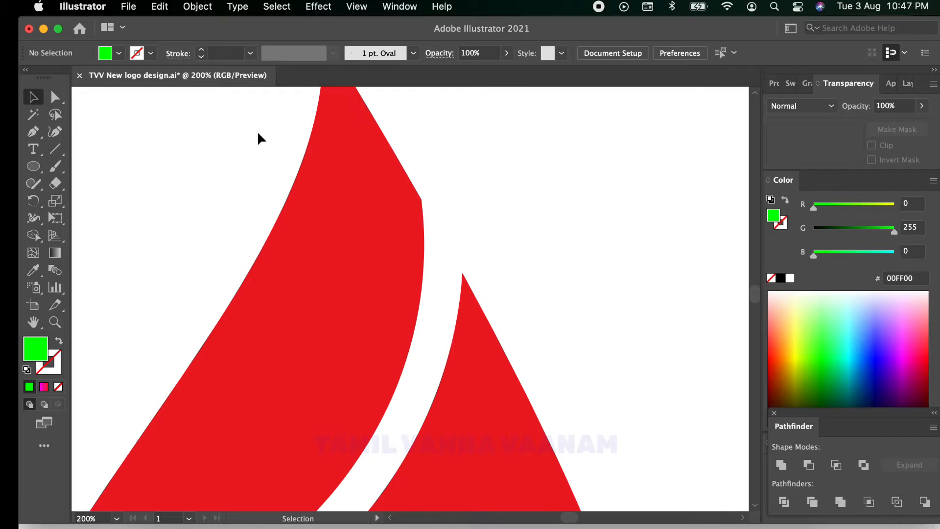
{"action": "left_click", "coordinate": [31, 97]}
{"action": "left_click", "coordinate": [390, 198]}
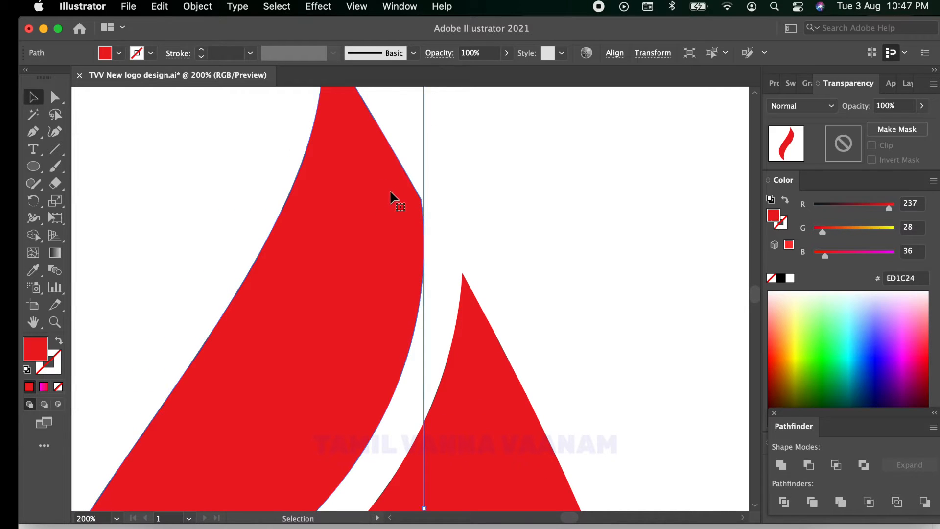
{"action": "left_click", "coordinate": [56, 97]}
{"action": "left_click", "coordinate": [421, 199]}
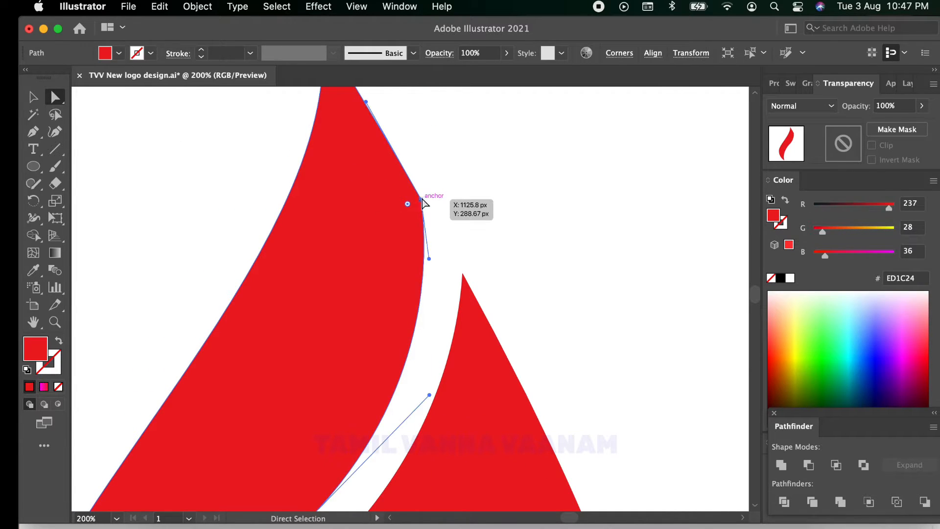
{"action": "left_click_drag", "start_coordinate": [429, 259], "coordinate": [455, 261]}
{"action": "scroll", "coordinate": [499, 220], "scroll_direction": "down", "scroll_amount": 5}
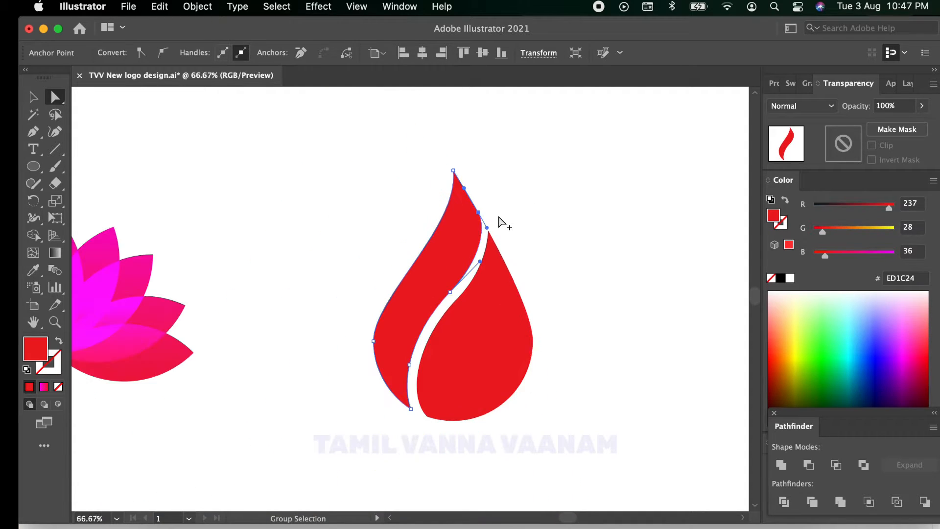
{"action": "left_click", "coordinate": [590, 274]}
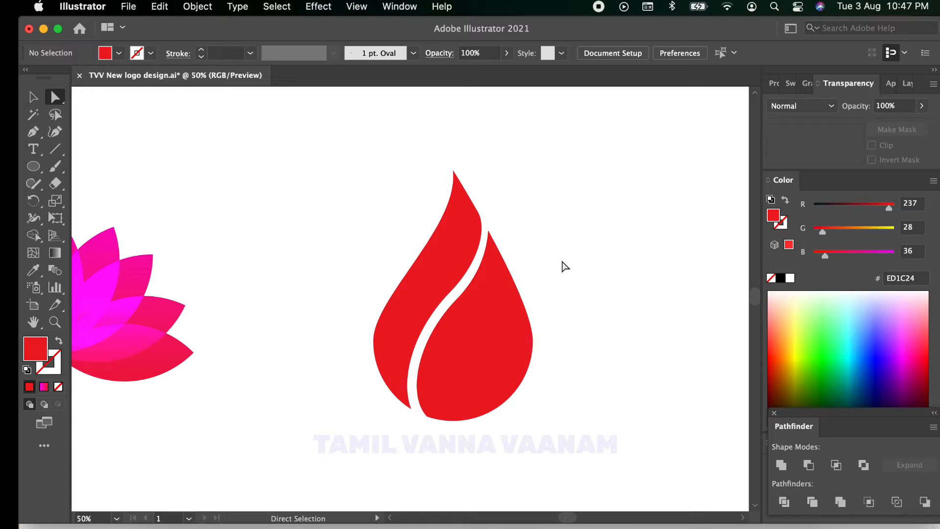
Step: Duplicate the drop's left piece slightly up and to the left, and fill the copy with green (00FF00)
{"action": "scroll", "coordinate": [563, 266], "scroll_direction": "up", "scroll_amount": 2}
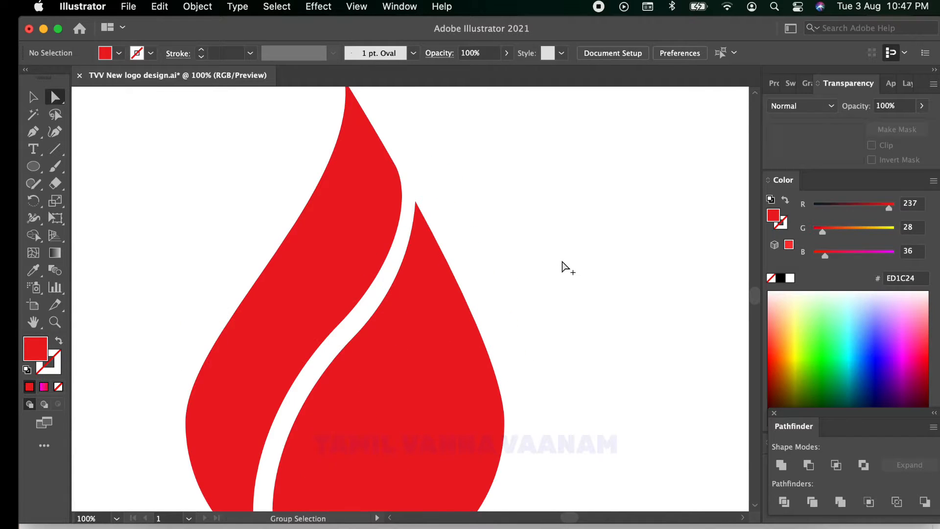
{"action": "scroll", "coordinate": [564, 267], "scroll_direction": "down", "scroll_amount": 1}
{"action": "left_click", "coordinate": [398, 253]}
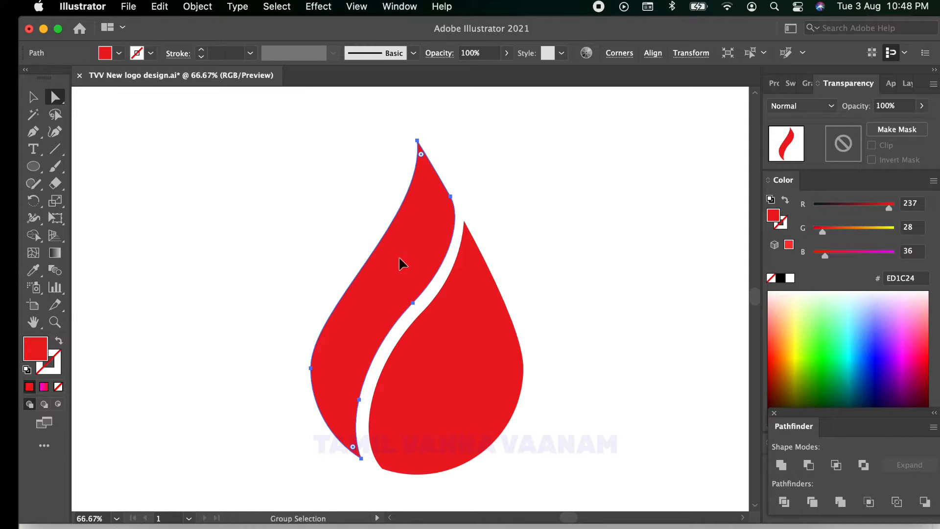
{"action": "left_click_drag", "start_coordinate": [399, 258], "coordinate": [393, 243]}
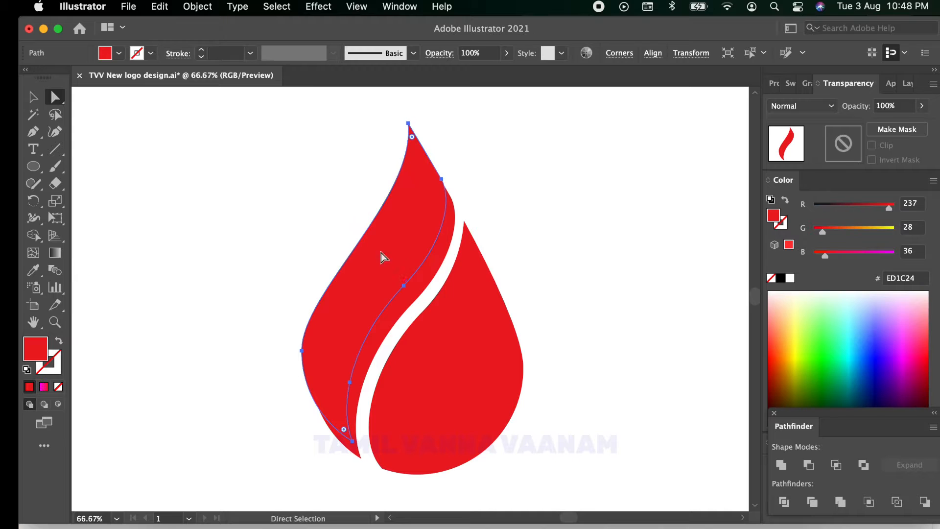
{"action": "left_click", "coordinate": [119, 53]}
{"action": "left_click", "coordinate": [88, 77]}
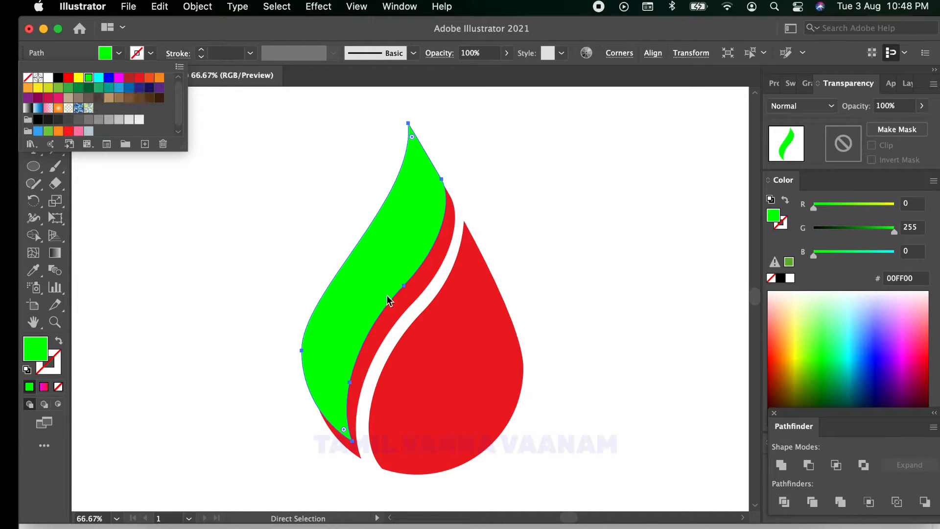
{"action": "left_click", "coordinate": [268, 226]}
Step: Enlarge the green copy slightly and nudge it up and left, leaving a narrow red band along the gap
{"action": "left_click", "coordinate": [33, 98]}
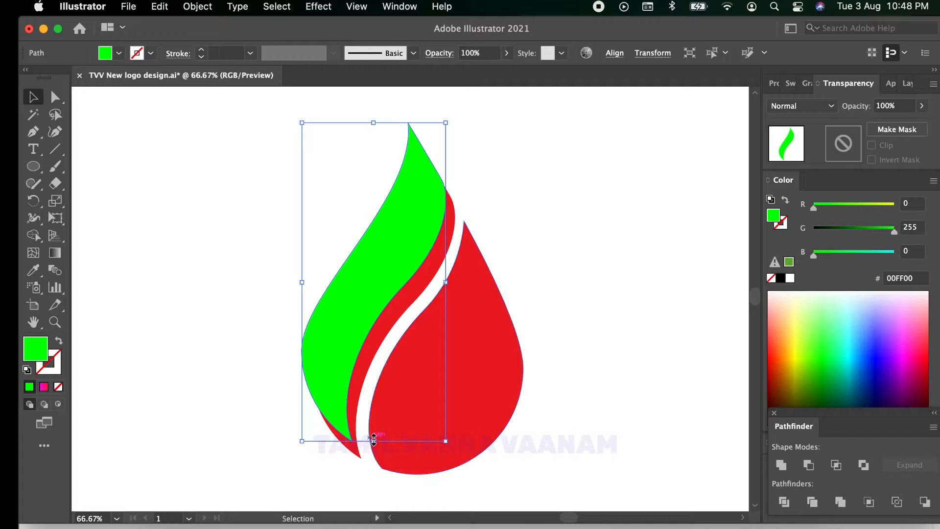
{"action": "left_click_drag", "start_coordinate": [373, 441], "coordinate": [375, 451]}
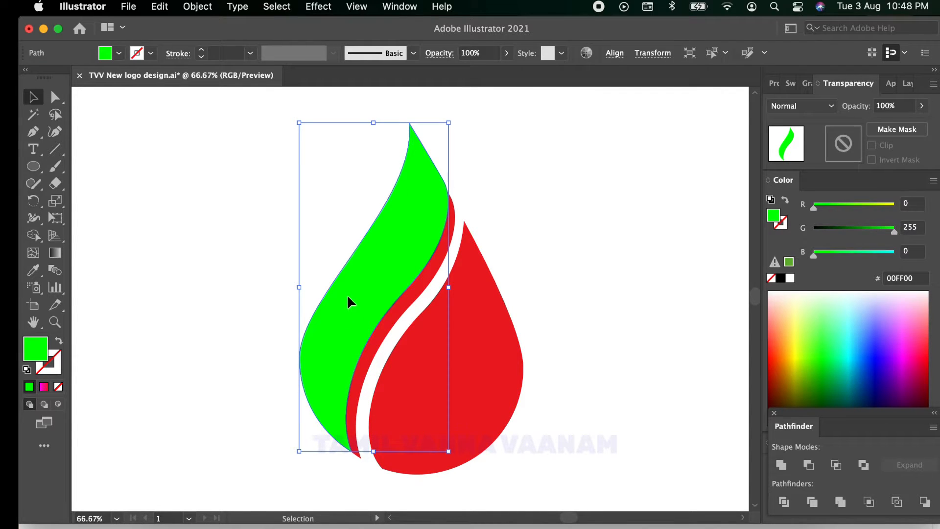
{"action": "left_click_drag", "start_coordinate": [346, 294], "coordinate": [340, 292]}
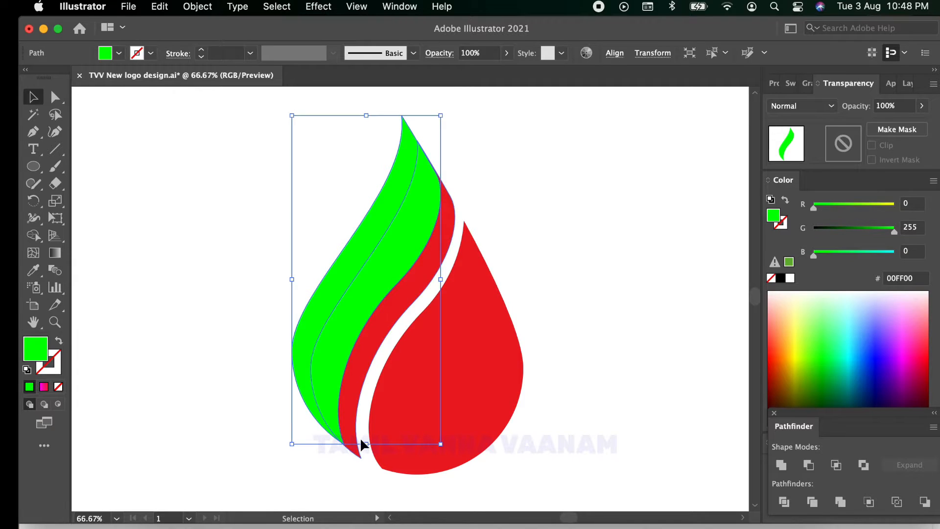
{"action": "left_click_drag", "start_coordinate": [366, 444], "coordinate": [366, 445]}
{"action": "left_click_drag", "start_coordinate": [411, 230], "coordinate": [411, 238]}
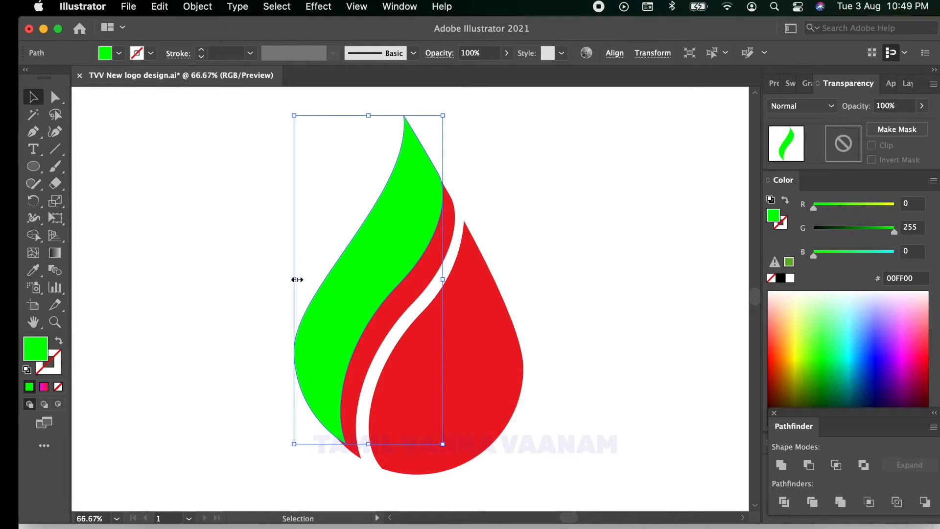
{"action": "left_click_drag", "start_coordinate": [296, 279], "coordinate": [293, 279]}
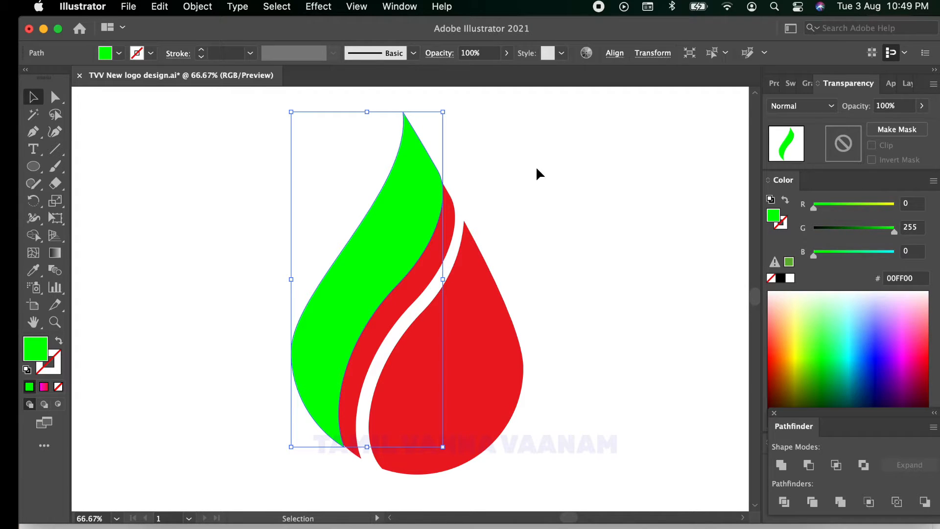
Step: Remove the part of the green copy outside the red left piece using Shape Builder
{"action": "left_click", "coordinate": [455, 226], "text": "shift"}
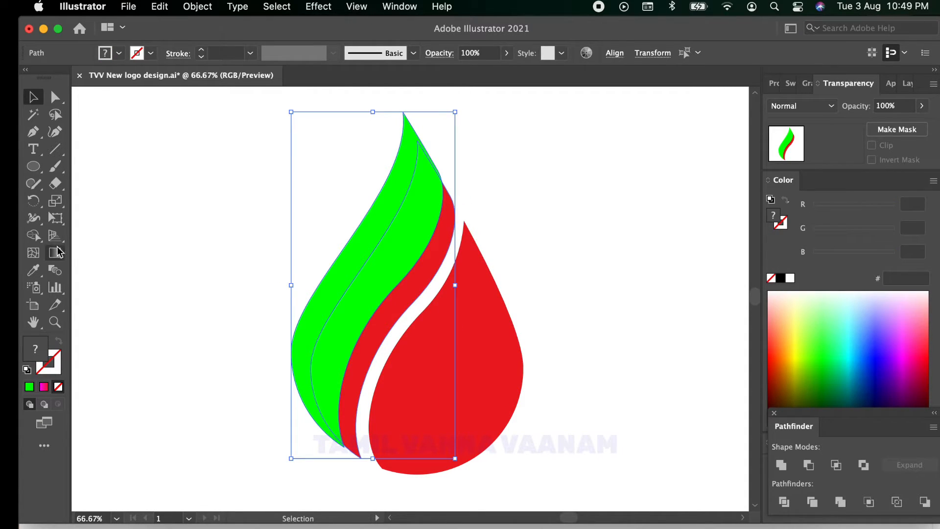
{"action": "left_click", "coordinate": [34, 235]}
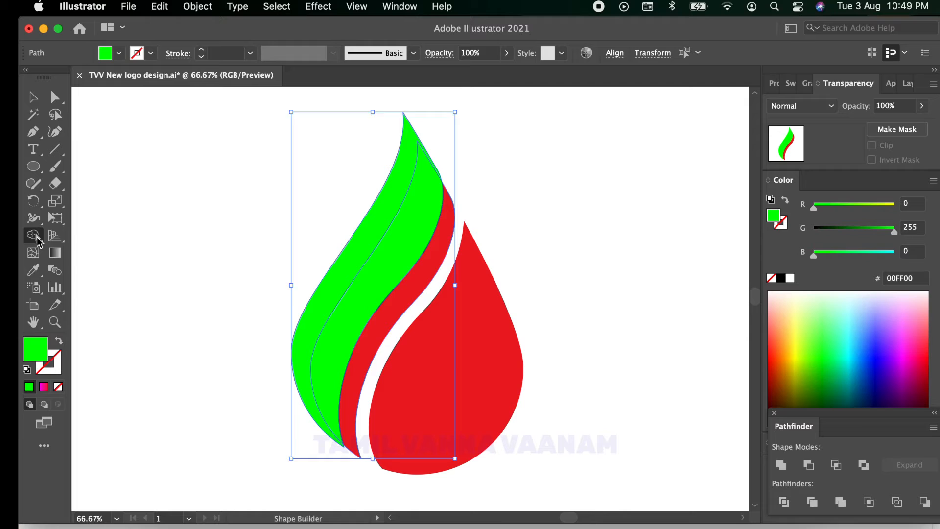
{"action": "left_click", "coordinate": [376, 229], "text": "alt"}
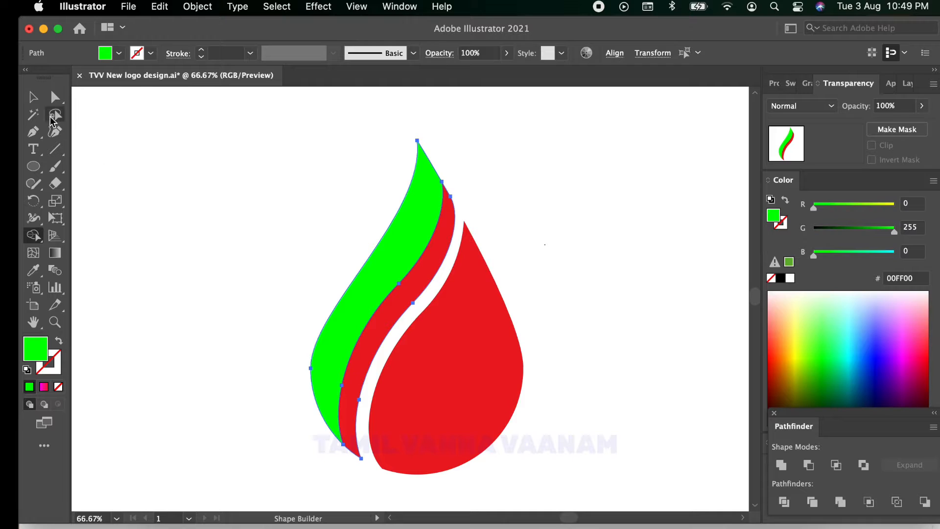
Step: Move the trimmed green piece aside to inspect the red shape beneath it, and undo the move
{"action": "left_click", "coordinate": [33, 96]}
{"action": "left_click", "coordinate": [312, 202]}
{"action": "left_click", "coordinate": [395, 251]}
{"action": "left_click_drag", "start_coordinate": [396, 247], "coordinate": [303, 241]}
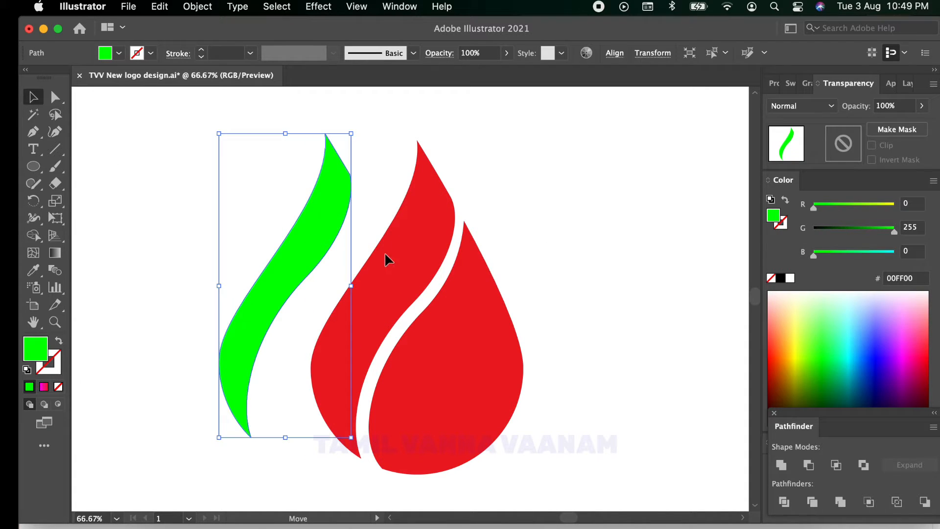
{"action": "key", "text": "super+z"}
{"action": "left_click", "coordinate": [572, 278]}
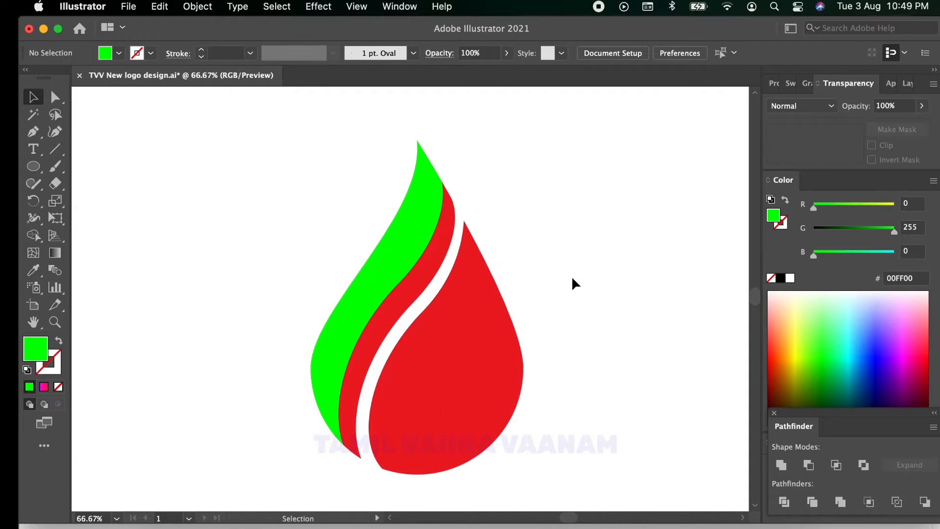
Step: Round the lower left corner of the drop's right piece by pulling both direction handles of its anchor slightly outward
{"action": "left_click", "coordinate": [494, 386]}
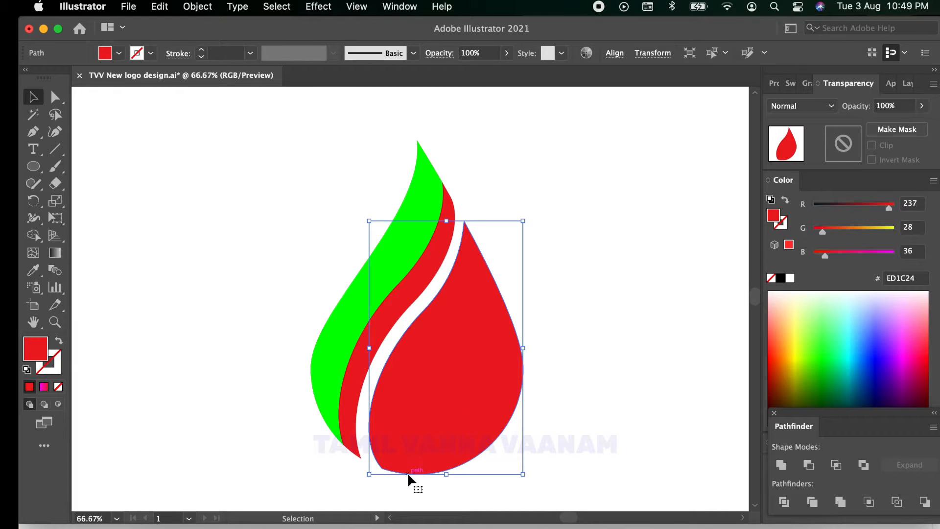
{"action": "key", "text": "space"}
{"action": "key", "text": "space"}
{"action": "left_click_drag", "start_coordinate": [429, 450], "coordinate": [446, 405]}
{"action": "left_click", "coordinate": [245, 267]}
{"action": "left_click", "coordinate": [440, 385]}
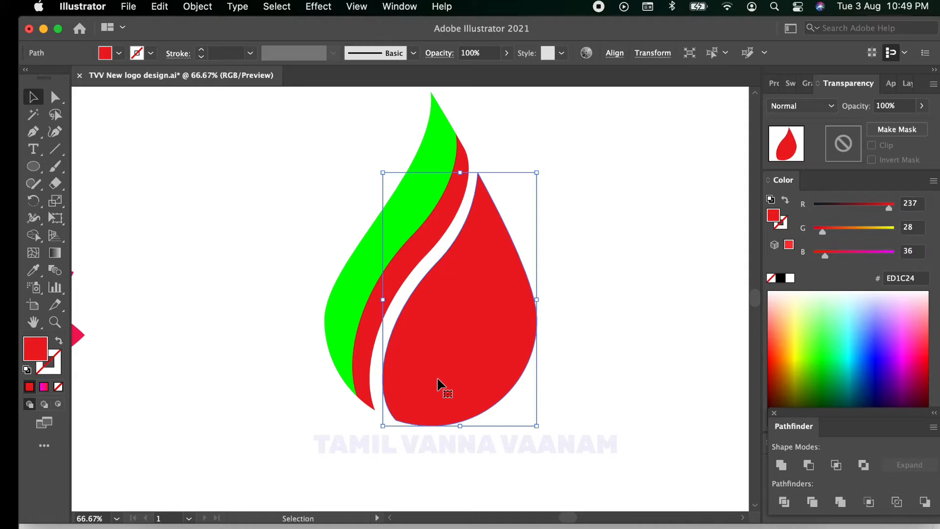
{"action": "scroll", "coordinate": [430, 382], "scroll_direction": "up", "scroll_amount": 2}
{"action": "key", "text": "a"}
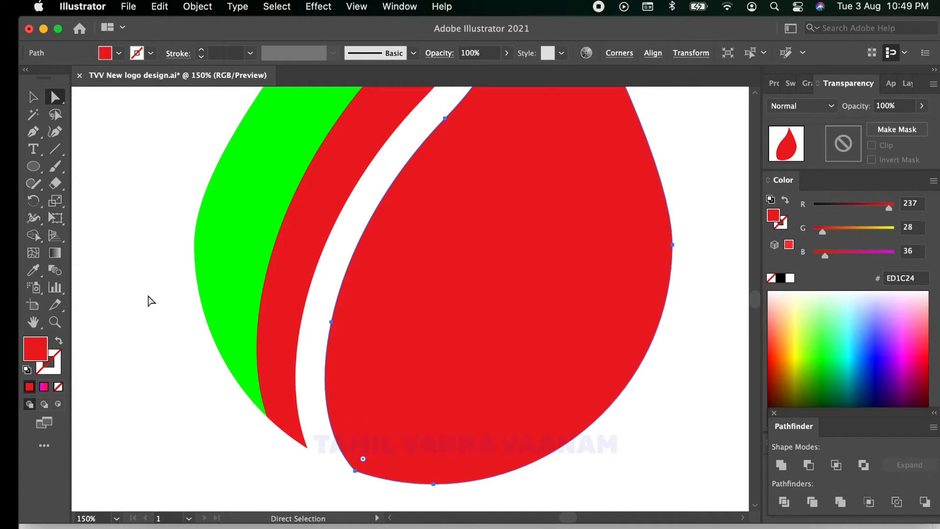
{"action": "left_click", "coordinate": [355, 470]}
{"action": "scroll", "coordinate": [395, 376], "scroll_direction": "down", "scroll_amount": 2}
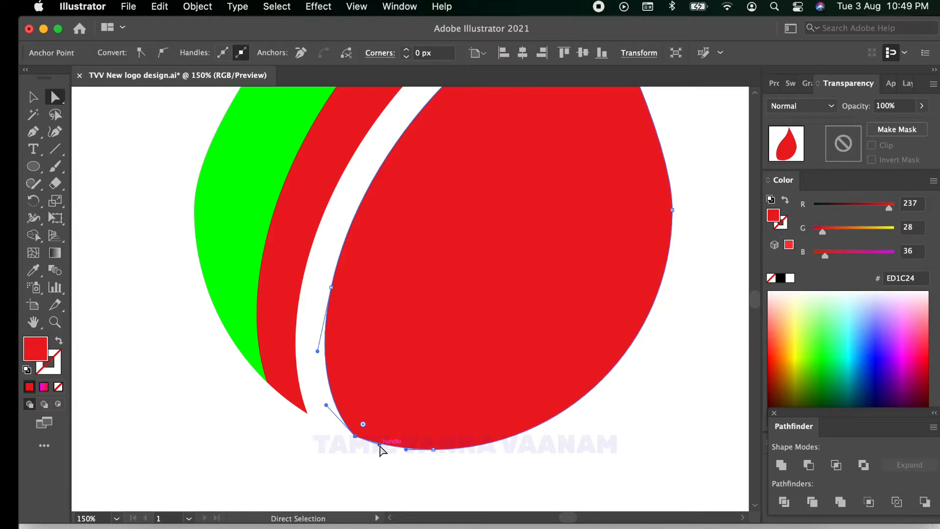
{"action": "mouse_move", "coordinate": [380, 445]}
{"action": "left_mouse_down"}
{"action": "mouse_move", "coordinate": [377, 455]}
{"action": "mouse_move", "coordinate": [356, 438]}
{"action": "mouse_move", "coordinate": [381, 450]}
{"action": "left_mouse_up"}
{"action": "left_click_drag", "start_coordinate": [325, 404], "coordinate": [319, 408]}
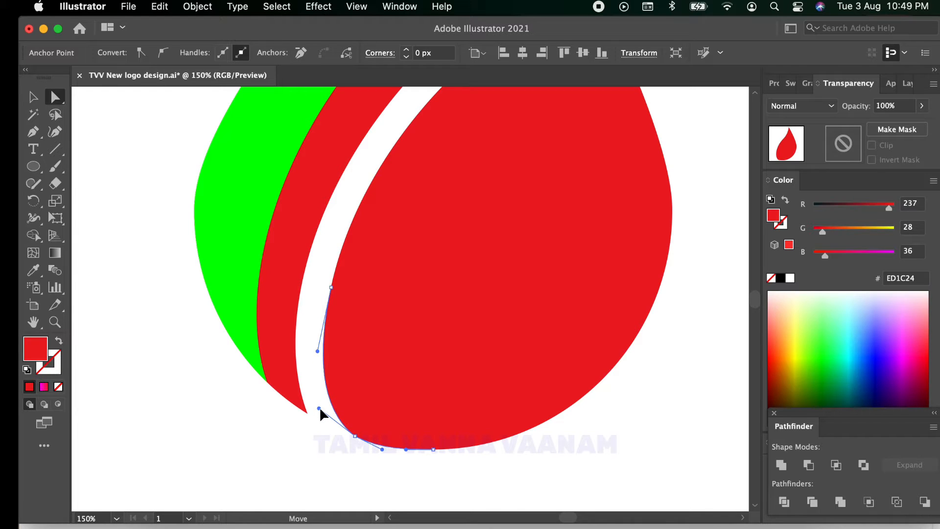
Step: Fine-tune the lower direction handle of the right piece's bottom corner anchor and deselect the shape
{"action": "left_click", "coordinate": [629, 449]}
{"action": "left_click", "coordinate": [382, 449]}
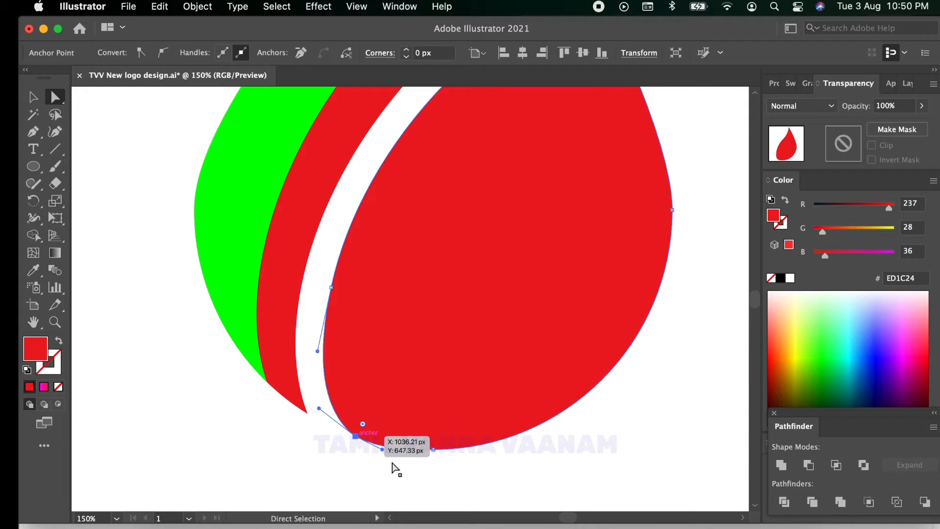
{"action": "left_click_drag", "start_coordinate": [382, 451], "coordinate": [378, 448]}
{"action": "left_click", "coordinate": [389, 465]}
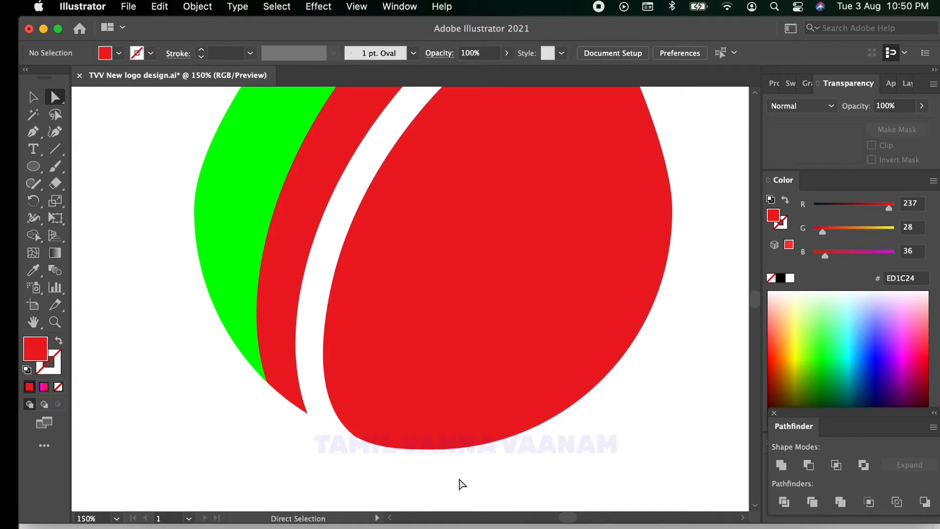
Step: Duplicate the drop's right piece slightly up and to the left, and fill the copy with RGB Green (00FF00)
{"action": "scroll", "coordinate": [455, 458], "scroll_direction": "down", "scroll_amount": 2}
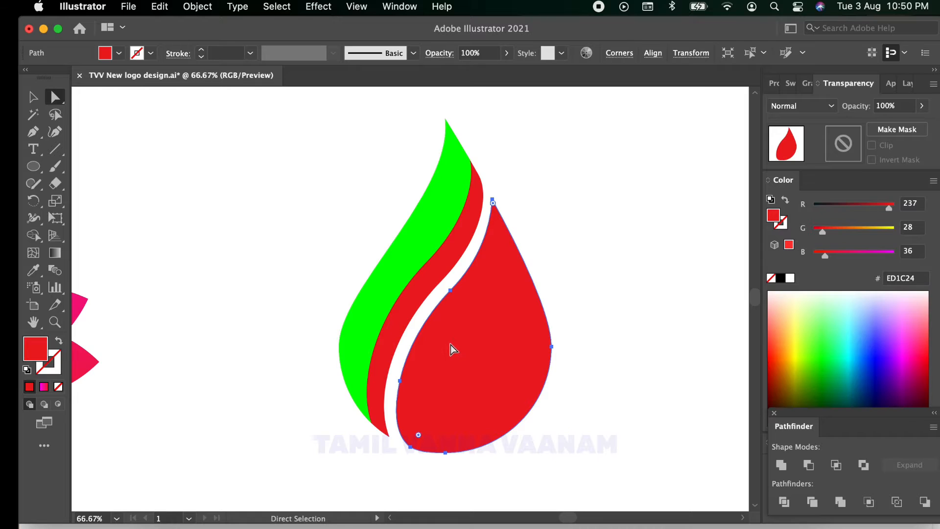
{"action": "left_click", "coordinate": [30, 98]}
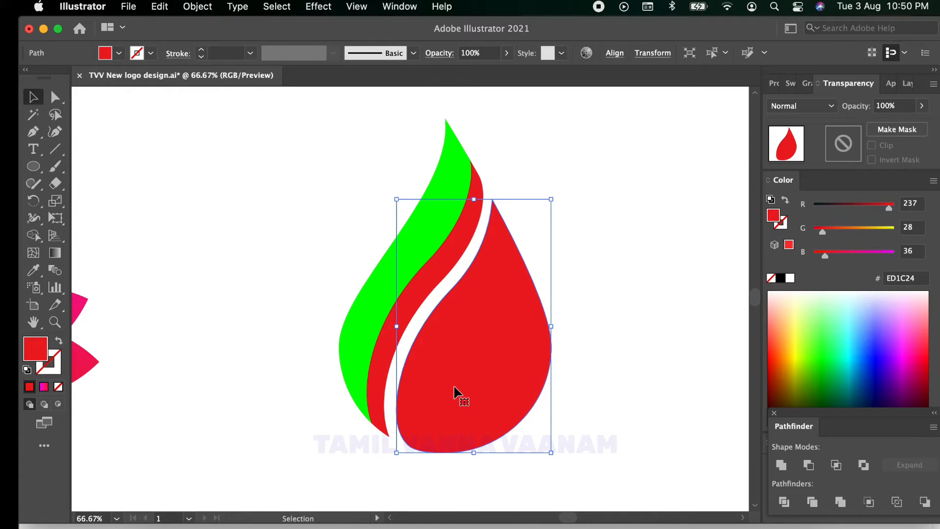
{"action": "mouse_move", "coordinate": [454, 387]}
{"action": "left_mouse_down"}
{"action": "mouse_move", "coordinate": [471, 390]}
{"action": "mouse_move", "coordinate": [447, 380]}
{"action": "left_mouse_up"}
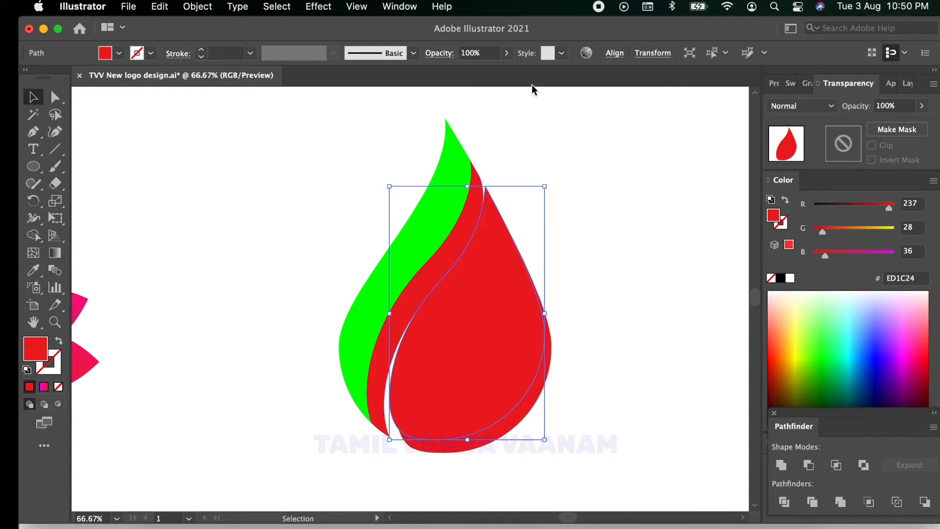
{"action": "left_click", "coordinate": [118, 54]}
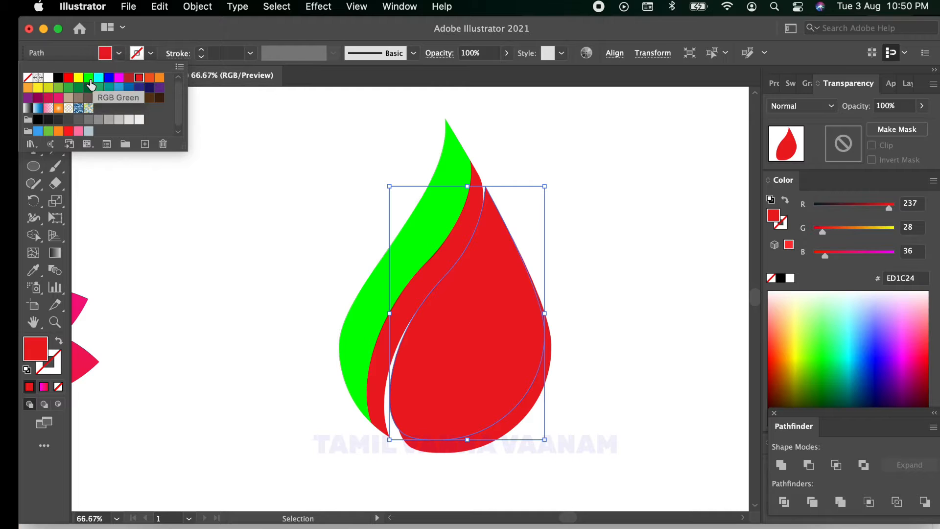
{"action": "left_click", "coordinate": [89, 77]}
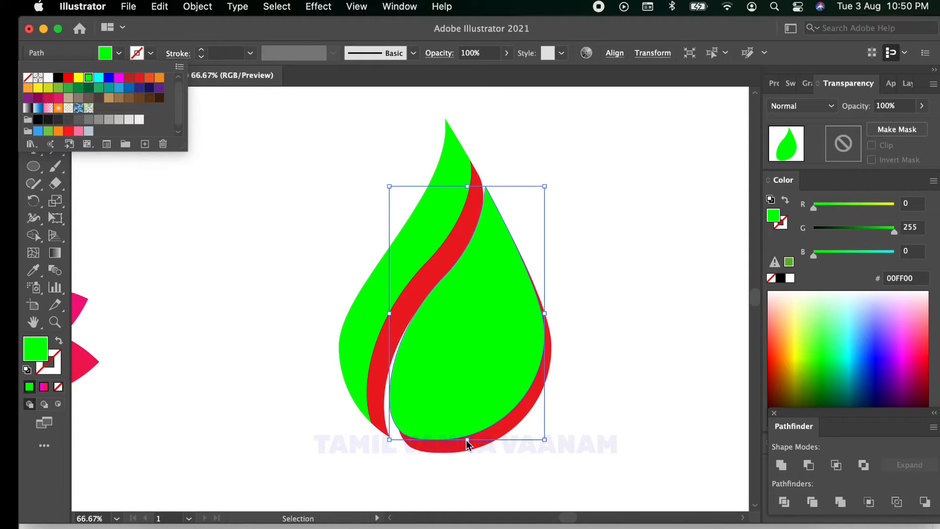
{"action": "left_click", "coordinate": [584, 304]}
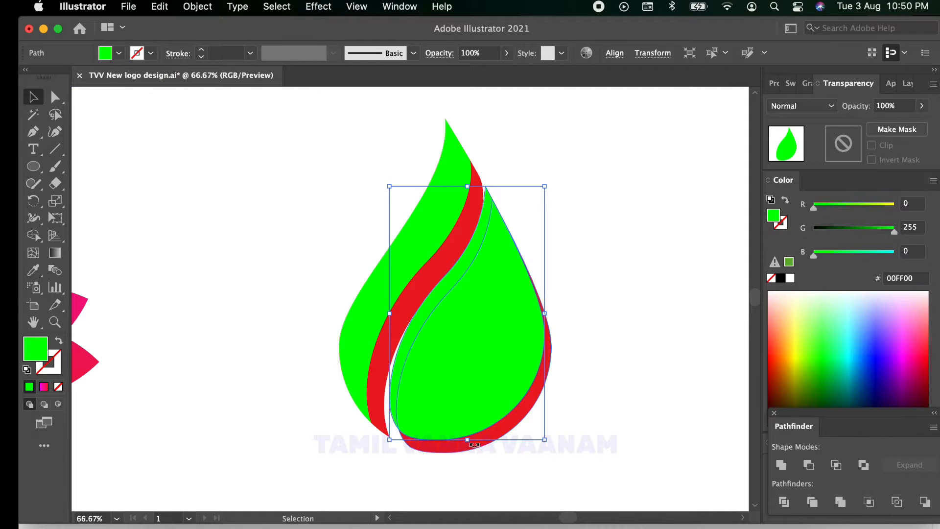
Step: Enlarge the right green copy and nudge it up and left, leaving a red crescent along the drop's lower right edge
{"action": "left_click_drag", "start_coordinate": [467, 439], "coordinate": [449, 376]}
{"action": "mouse_move", "coordinate": [541, 302]}
{"action": "left_mouse_down"}
{"action": "mouse_move", "coordinate": [553, 300]}
{"action": "mouse_move", "coordinate": [542, 301]}
{"action": "left_mouse_up"}
{"action": "left_click_drag", "start_coordinate": [508, 347], "coordinate": [494, 341]}
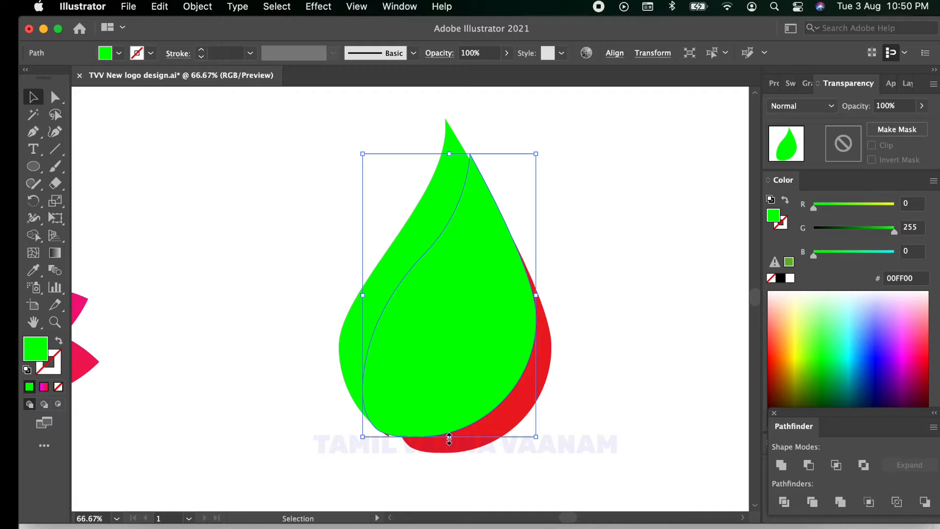
{"action": "left_click_drag", "start_coordinate": [449, 437], "coordinate": [450, 450]}
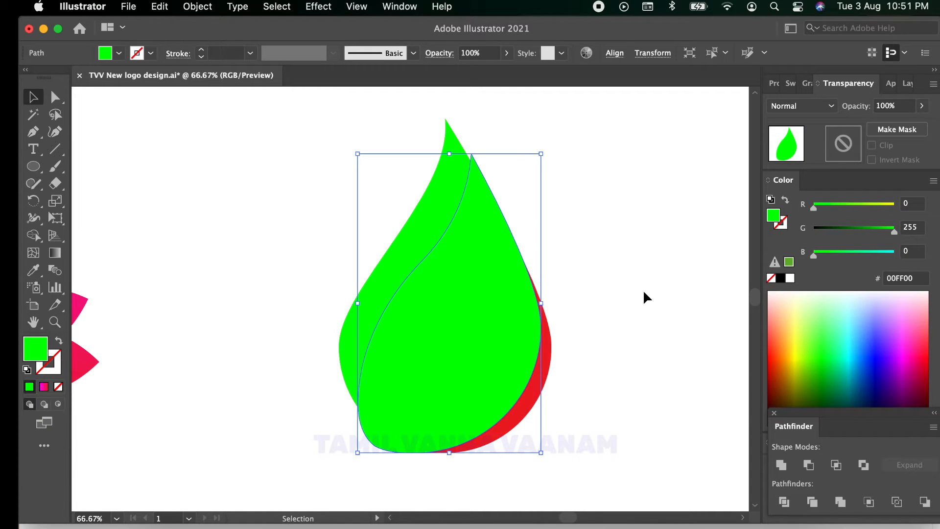
{"action": "left_click", "coordinate": [642, 290]}
{"action": "left_click", "coordinate": [481, 311]}
{"action": "mouse_move", "coordinate": [502, 296]}
{"action": "left_mouse_down"}
{"action": "mouse_move", "coordinate": [490, 293]}
{"action": "mouse_move", "coordinate": [499, 297]}
{"action": "left_mouse_up"}
{"action": "left_click", "coordinate": [637, 205]}
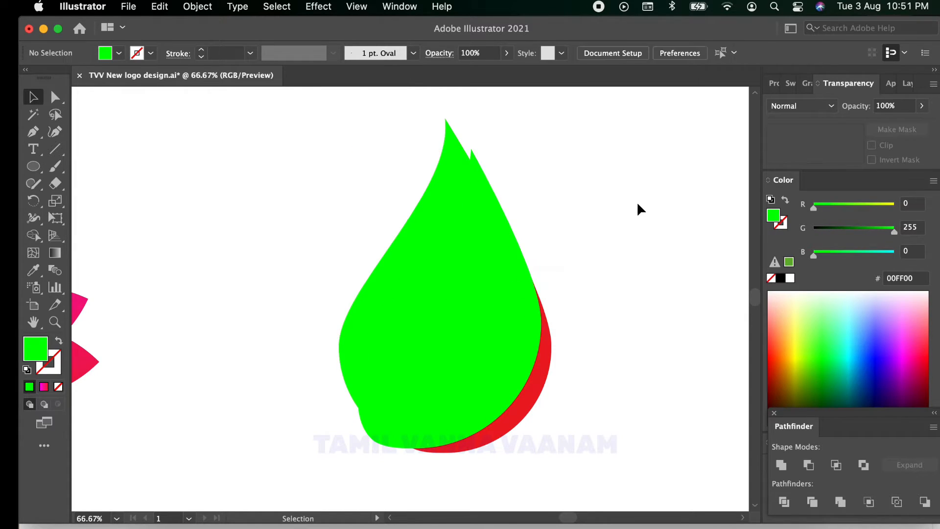
Step: Remove the parts of the right green copy outside the red right piece using Shape Builder
{"action": "left_click", "coordinate": [462, 322]}
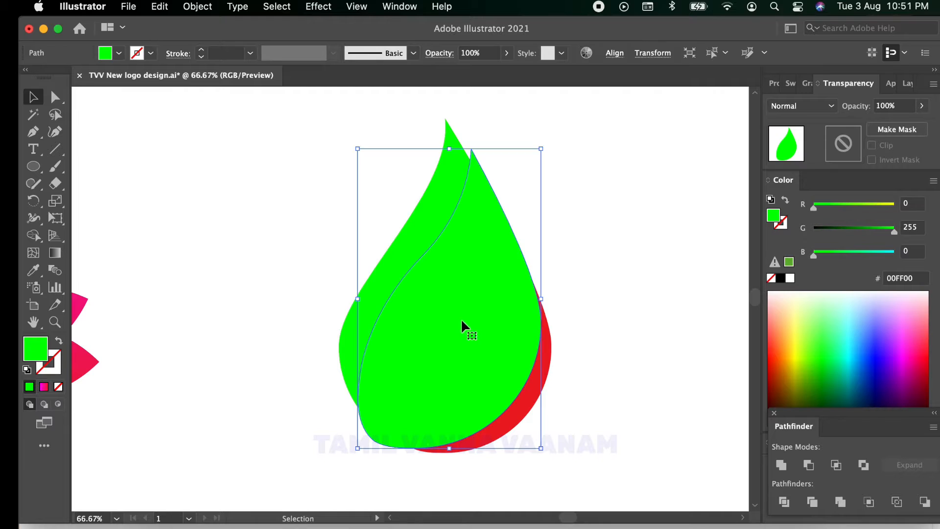
{"action": "left_click", "coordinate": [547, 361], "text": "shift"}
{"action": "left_click", "coordinate": [34, 235]}
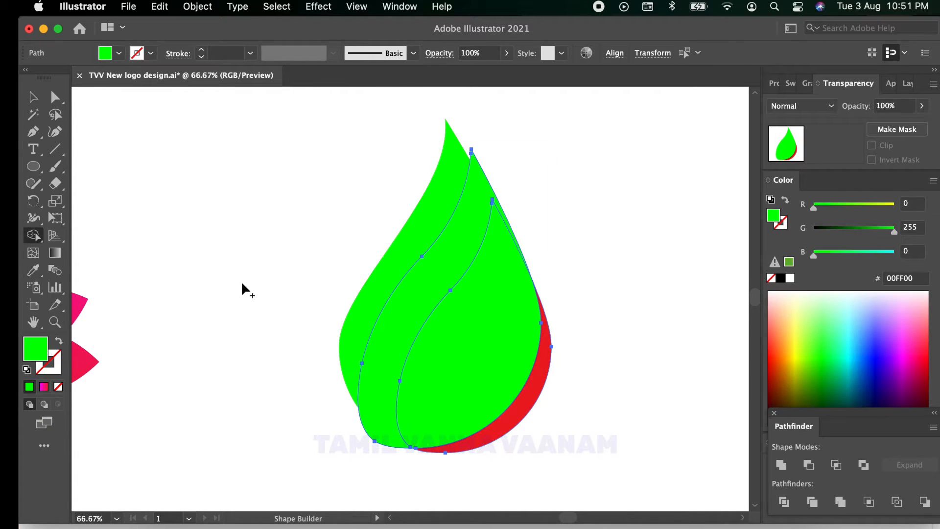
{"action": "left_click", "coordinate": [433, 286], "text": "alt"}
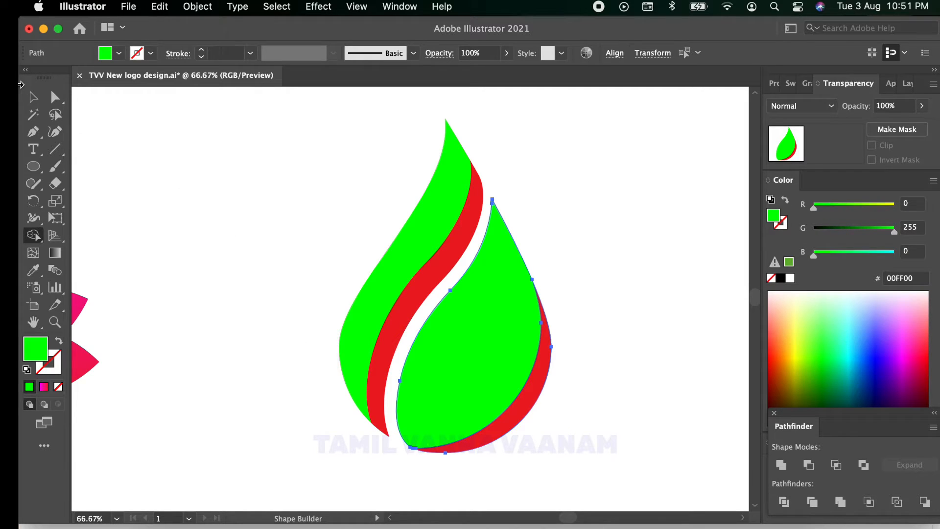
Step: Select all pieces of the drop and fill them with the magenta-to-red linear gradient
{"action": "left_click", "coordinate": [33, 97]}
{"action": "left_click", "coordinate": [262, 181]}
{"action": "left_click_drag", "start_coordinate": [283, 141], "coordinate": [575, 446]}
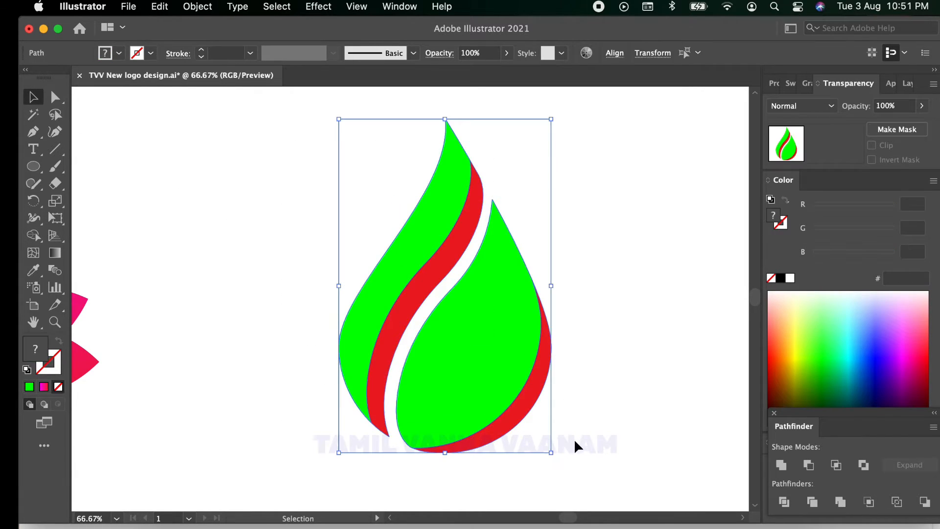
{"action": "left_click", "coordinate": [44, 386]}
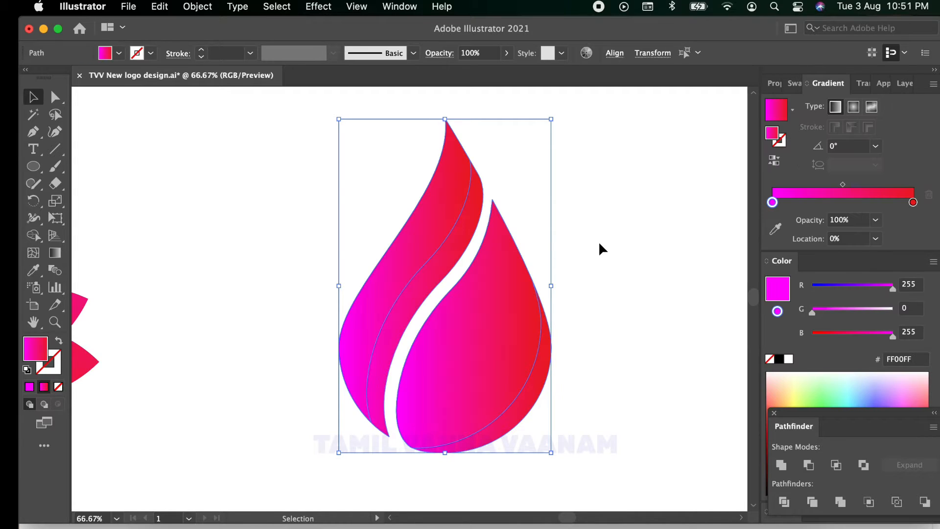
Step: Change the gradient's end stop at 100% to yellow, trying pure red first
{"action": "left_click", "coordinate": [912, 202]}
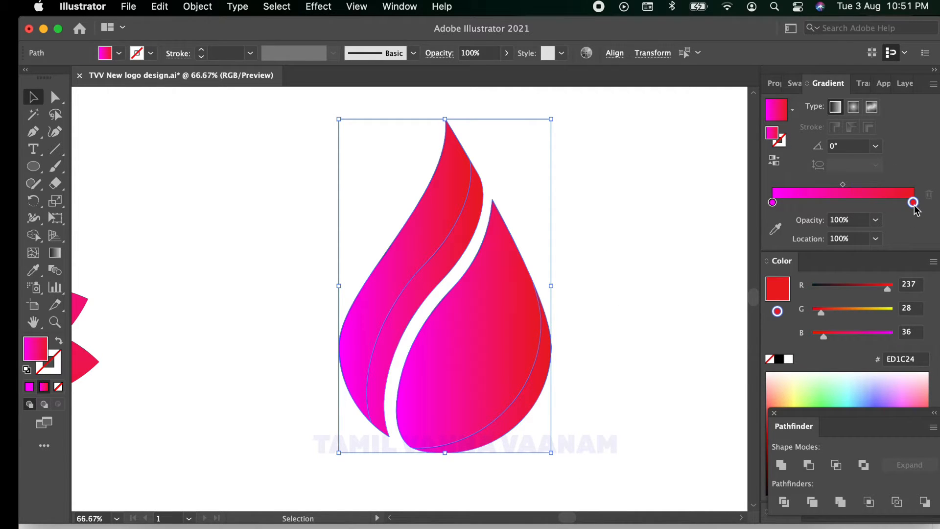
{"action": "double_click", "coordinate": [913, 202]}
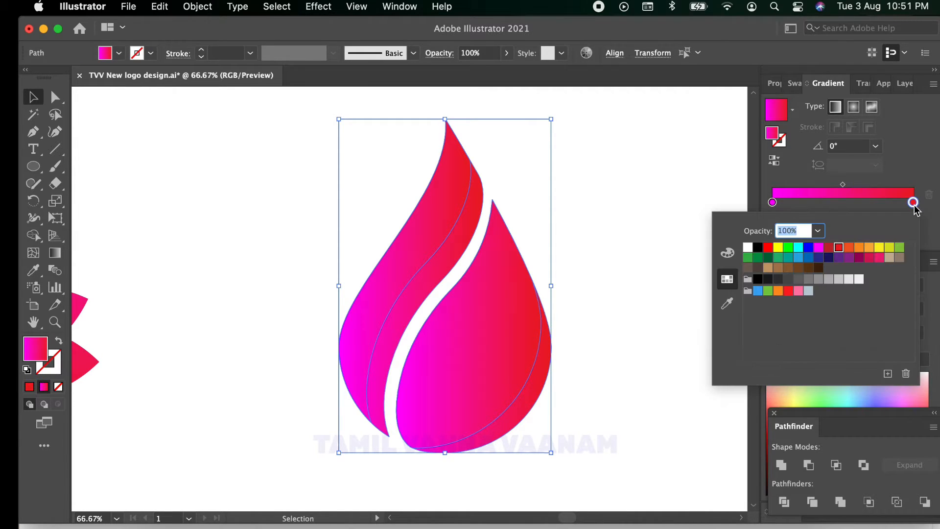
{"action": "left_click", "coordinate": [768, 248]}
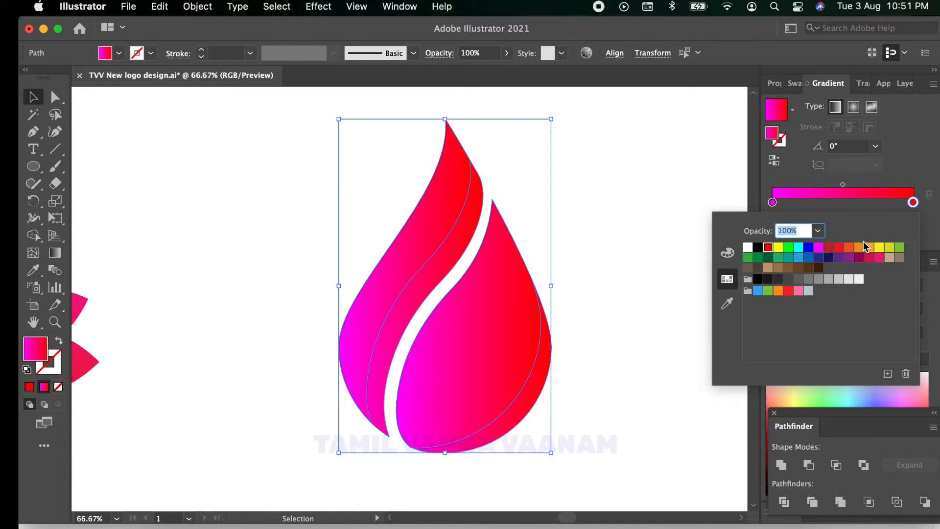
{"action": "left_click", "coordinate": [879, 248]}
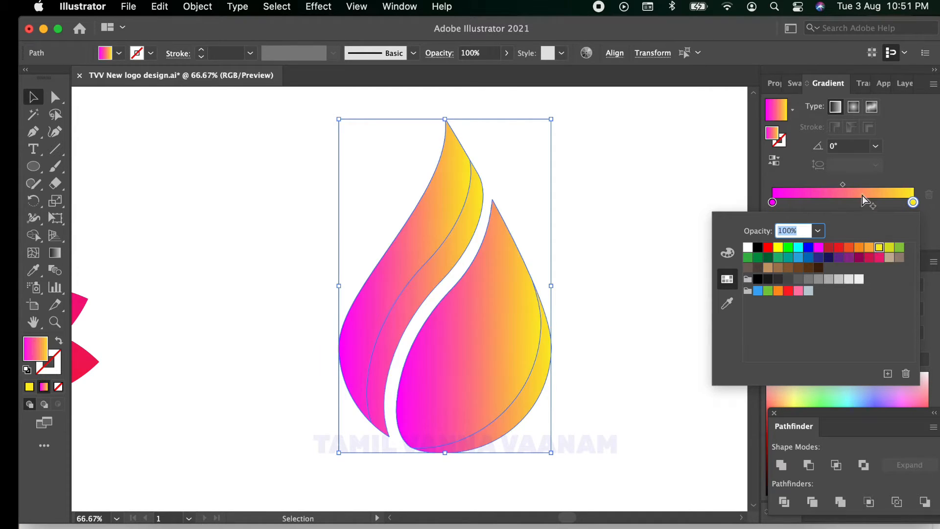
Step: Change the gradient's start stop at 0% to red (FF0000)
{"action": "left_click", "coordinate": [773, 202]}
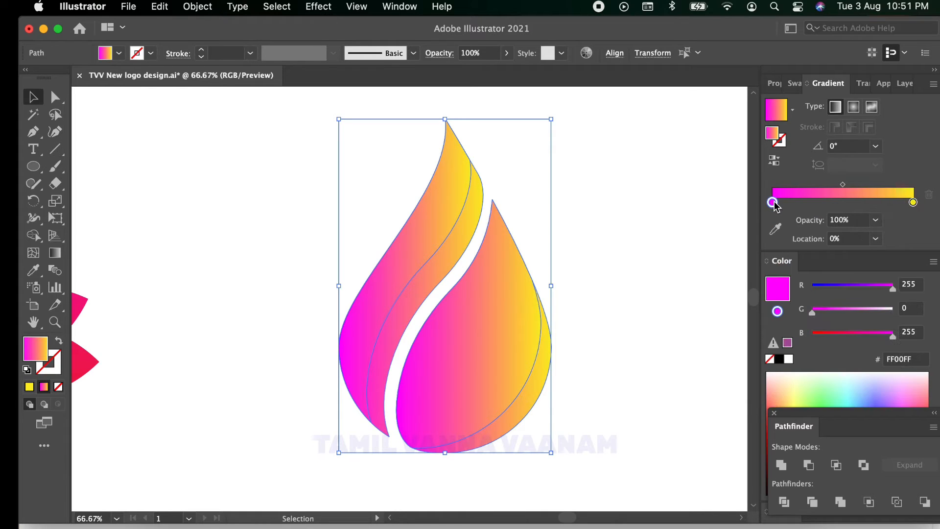
{"action": "double_click", "coordinate": [772, 202]}
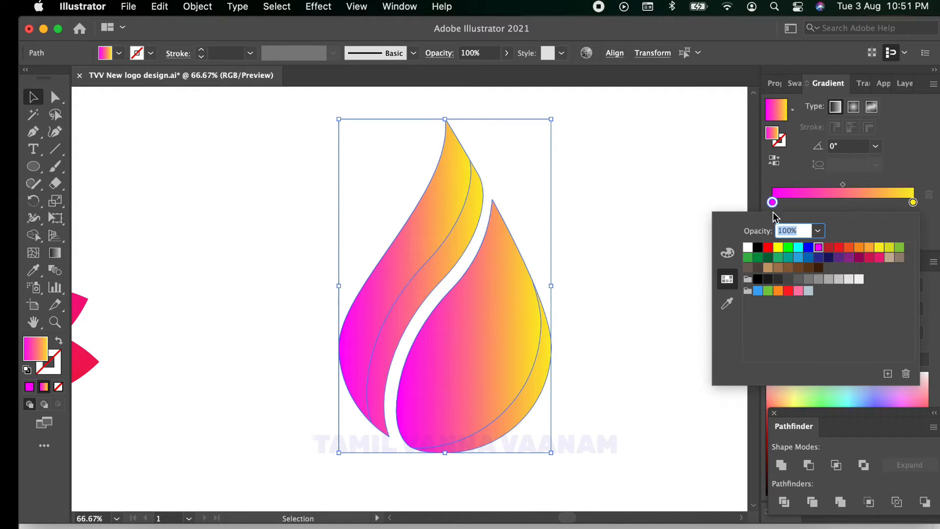
{"action": "left_click", "coordinate": [767, 247]}
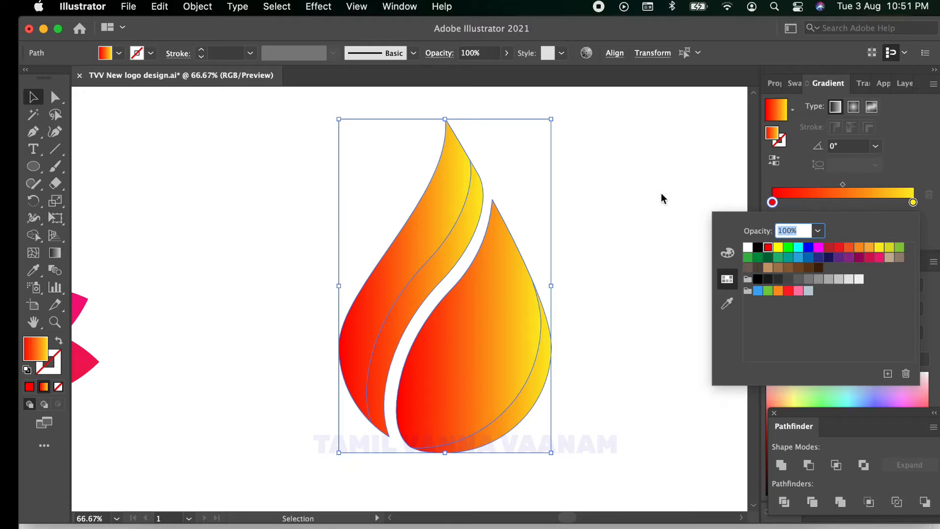
{"action": "left_click", "coordinate": [160, 171]}
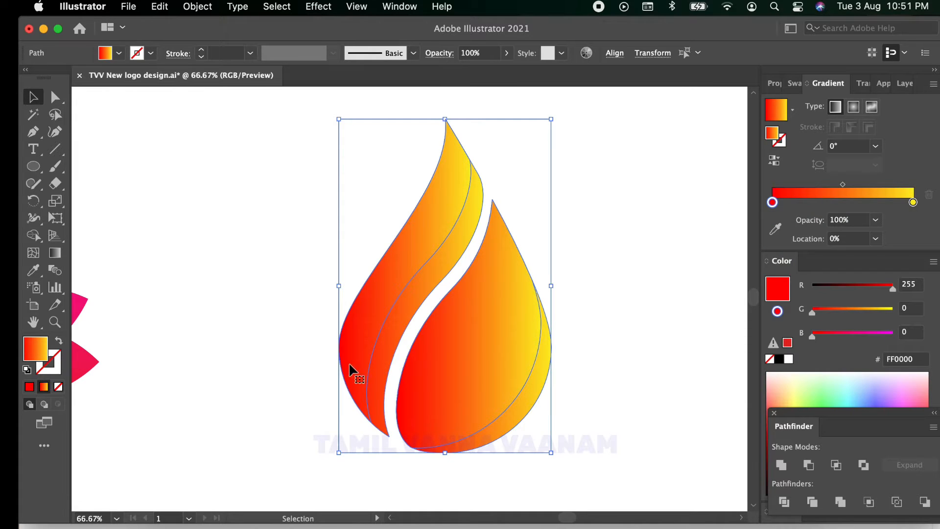
Step: Move the gradient's red start stop to about 31% on the left rear piece and about 24% on the right rear piece
{"action": "left_click", "coordinate": [126, 152]}
{"action": "left_click", "coordinate": [441, 272]}
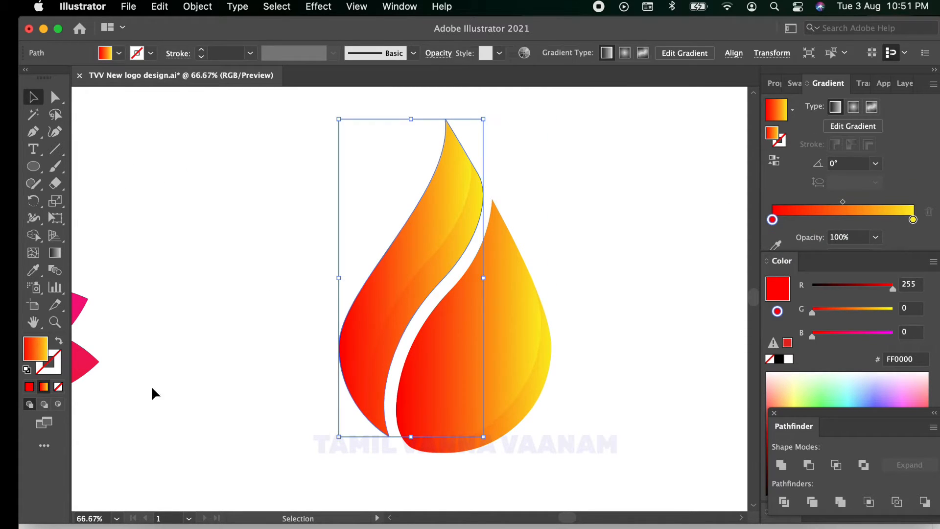
{"action": "left_click_drag", "start_coordinate": [772, 219], "coordinate": [820, 223]}
{"action": "left_click", "coordinate": [609, 215]}
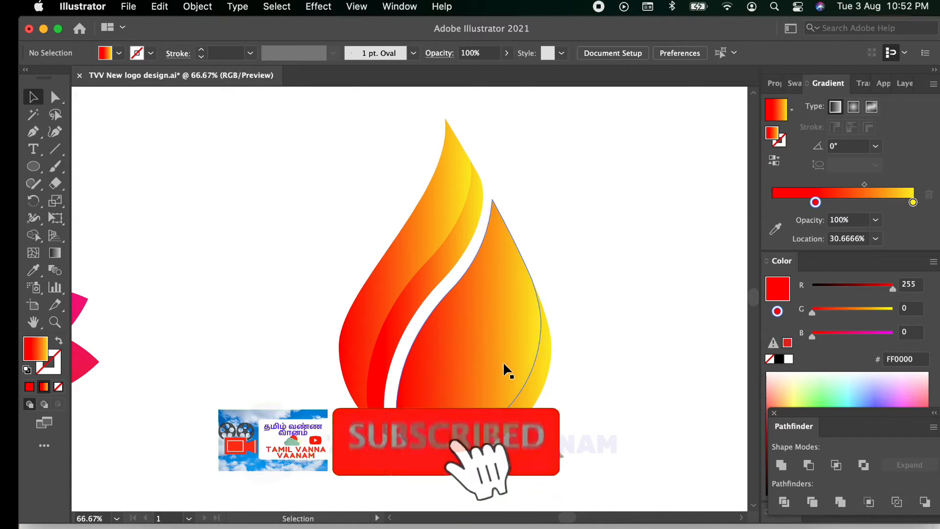
{"action": "left_click", "coordinate": [535, 386]}
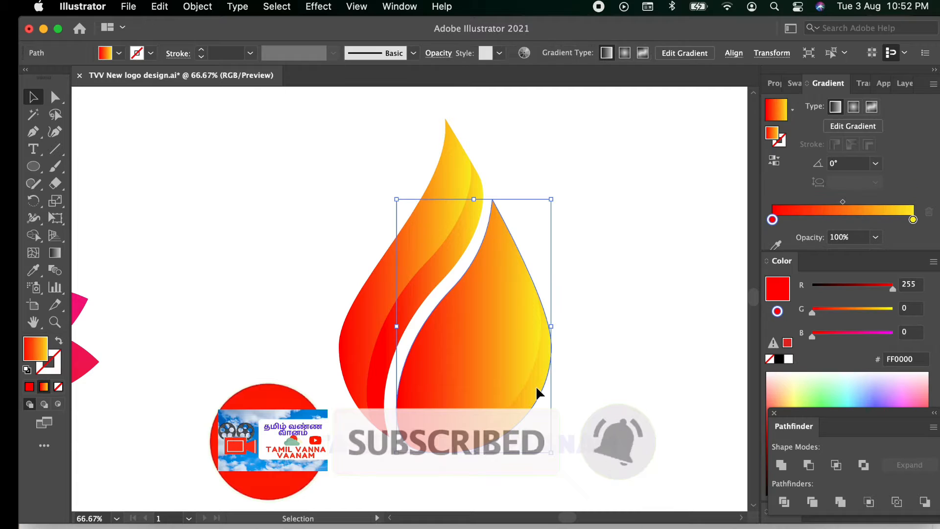
{"action": "left_click_drag", "start_coordinate": [771, 219], "coordinate": [805, 220]}
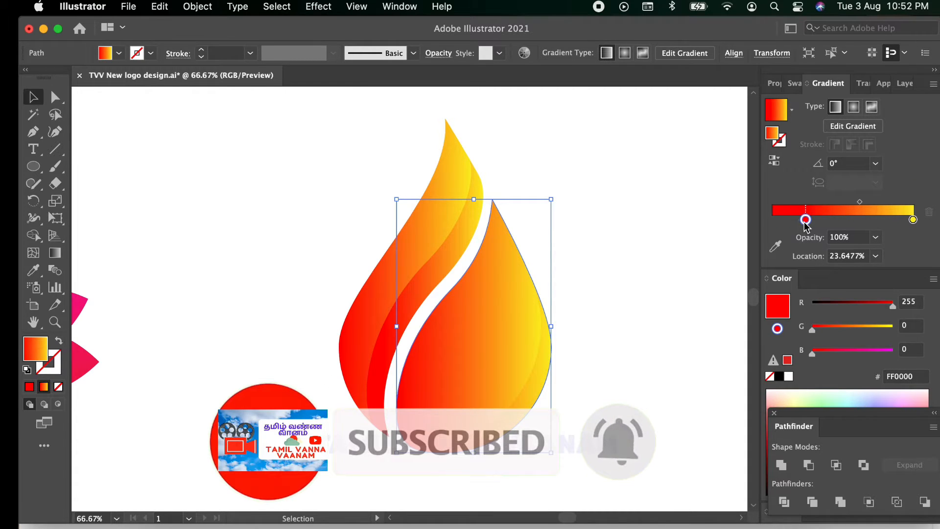
{"action": "left_click", "coordinate": [672, 185]}
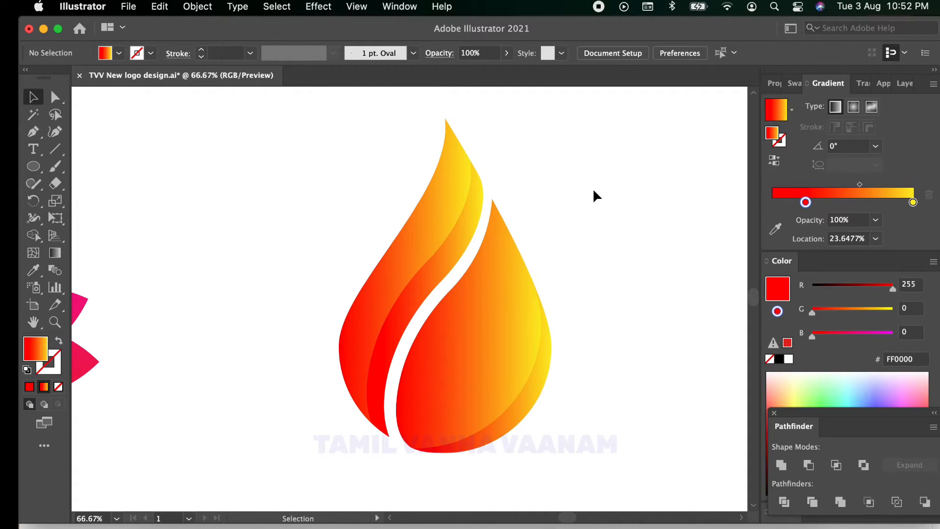
Step: Move the whole flame drop slightly up and closer to the lotus
{"action": "scroll", "coordinate": [594, 190], "scroll_direction": "down", "scroll_amount": 2}
{"action": "left_click_drag", "start_coordinate": [490, 137], "coordinate": [590, 334]}
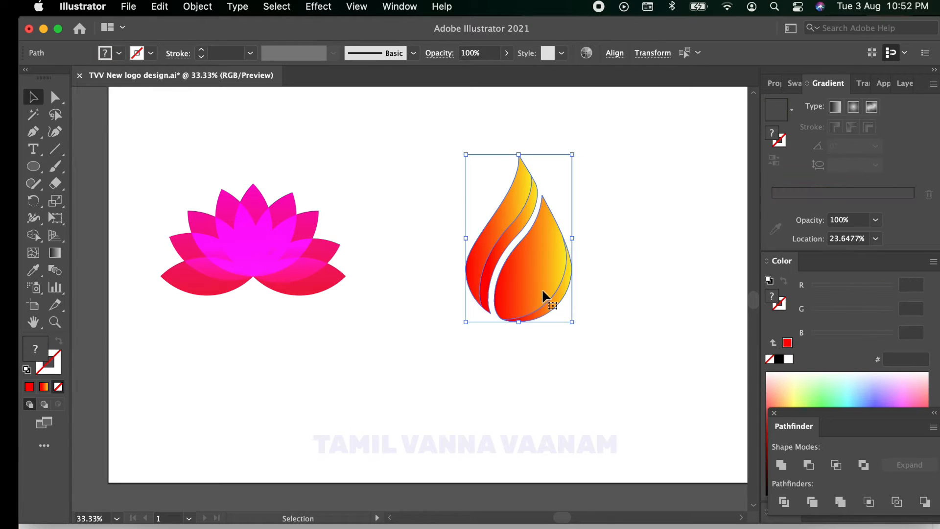
{"action": "left_click_drag", "start_coordinate": [541, 289], "coordinate": [489, 274]}
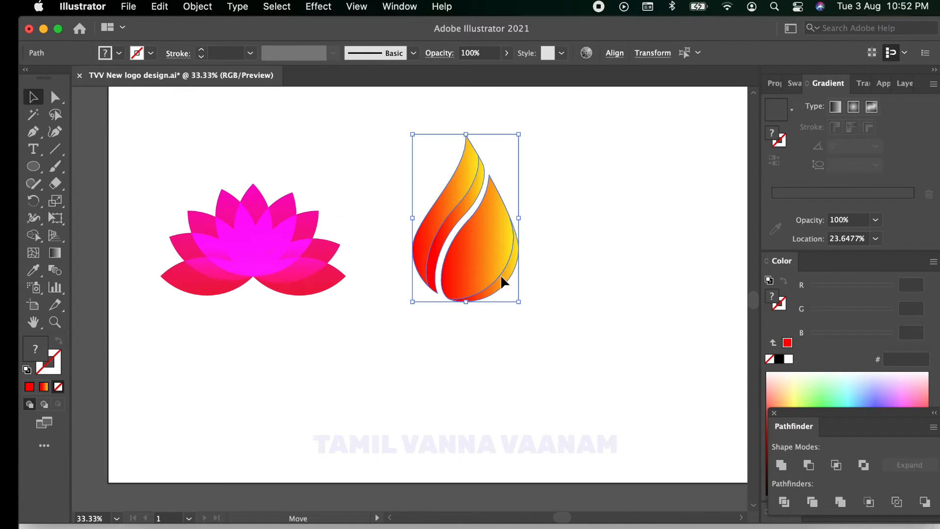
{"action": "left_click", "coordinate": [600, 352]}
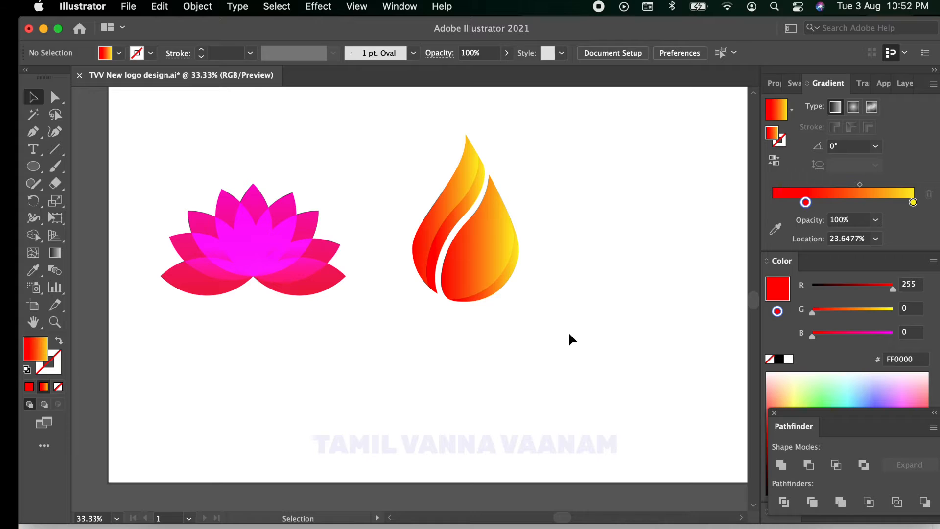
Step: Draw a solid red square in the empty area to the right of the flame drop
{"action": "scroll", "coordinate": [553, 323], "scroll_direction": "up", "scroll_amount": 1}
{"action": "scroll", "coordinate": [554, 323], "scroll_direction": "down", "scroll_amount": 1}
{"action": "key", "text": "space"}
{"action": "left_click_drag", "start_coordinate": [573, 305], "coordinate": [413, 336]}
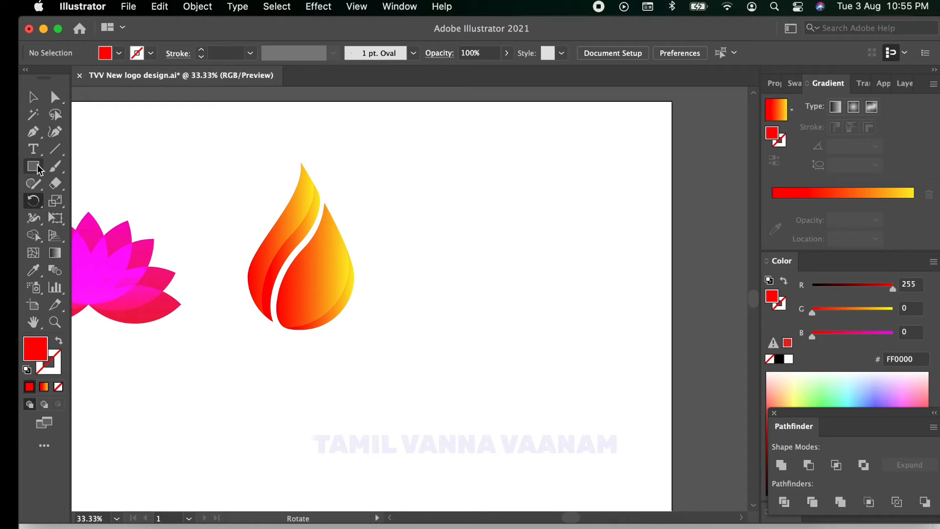
{"action": "left_click_drag", "start_coordinate": [33, 166], "coordinate": [69, 171]}
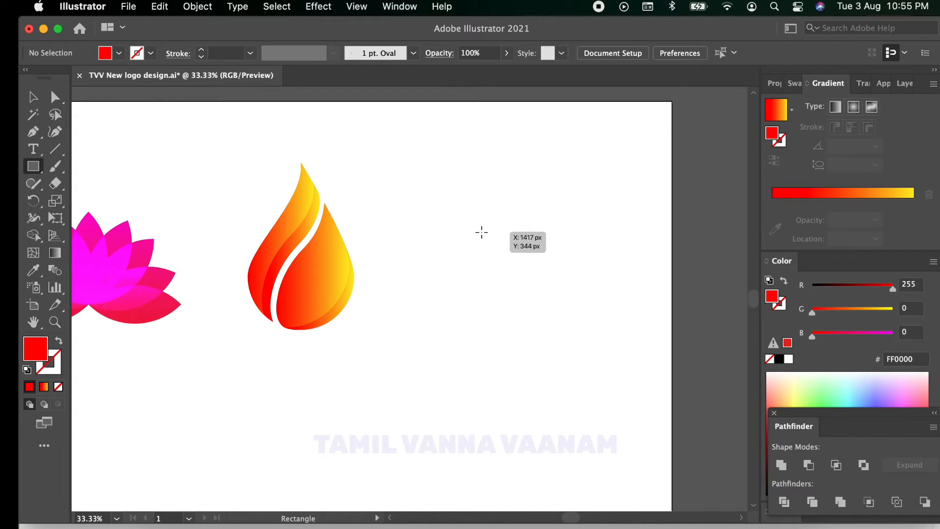
{"action": "mouse_move", "coordinate": [480, 228]}
{"action": "left_mouse_down"}
{"action": "mouse_move", "coordinate": [562, 295]}
{"action": "mouse_move", "coordinate": [574, 321]}
{"action": "left_mouse_up"}
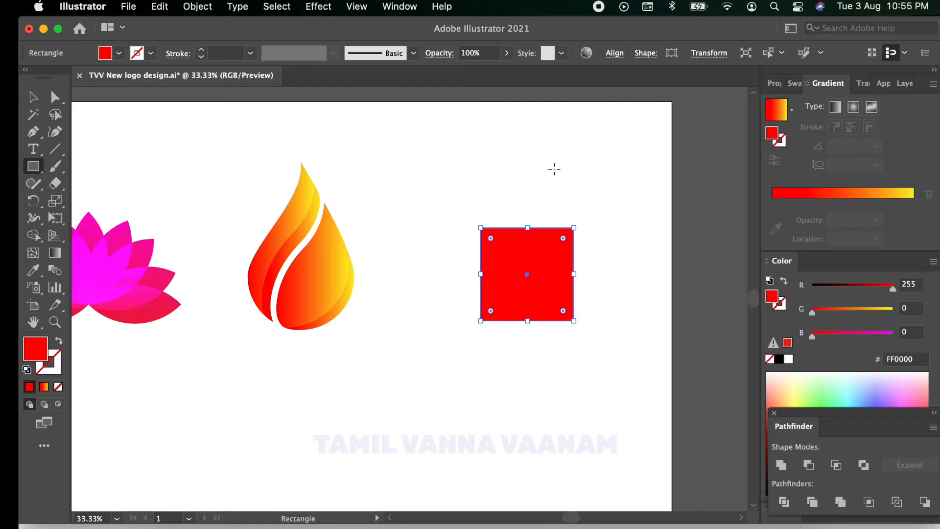
Step: Round all corners of the red square fully so it becomes a circle
{"action": "left_click", "coordinate": [55, 97]}
{"action": "left_click_drag", "start_coordinate": [416, 164], "coordinate": [583, 371]}
{"action": "left_click_drag", "start_coordinate": [563, 239], "coordinate": [533, 288]}
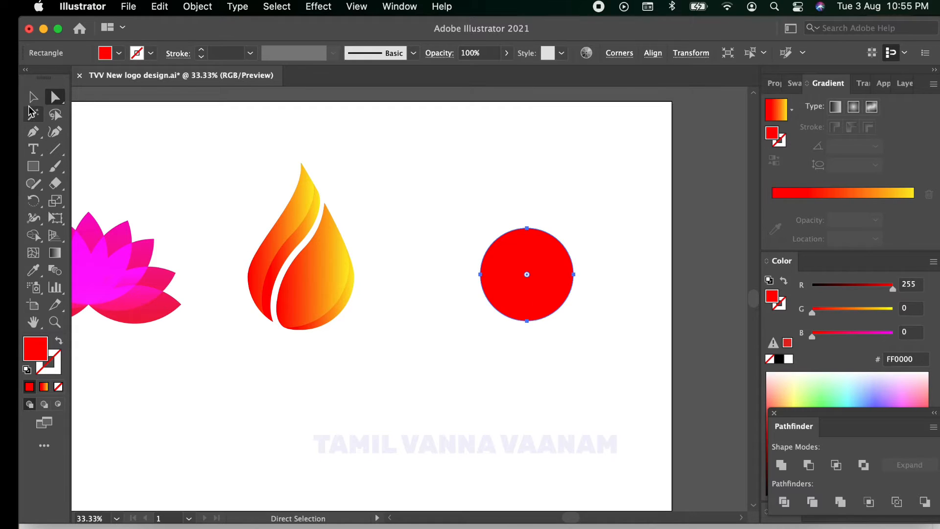
{"action": "key", "text": "v"}
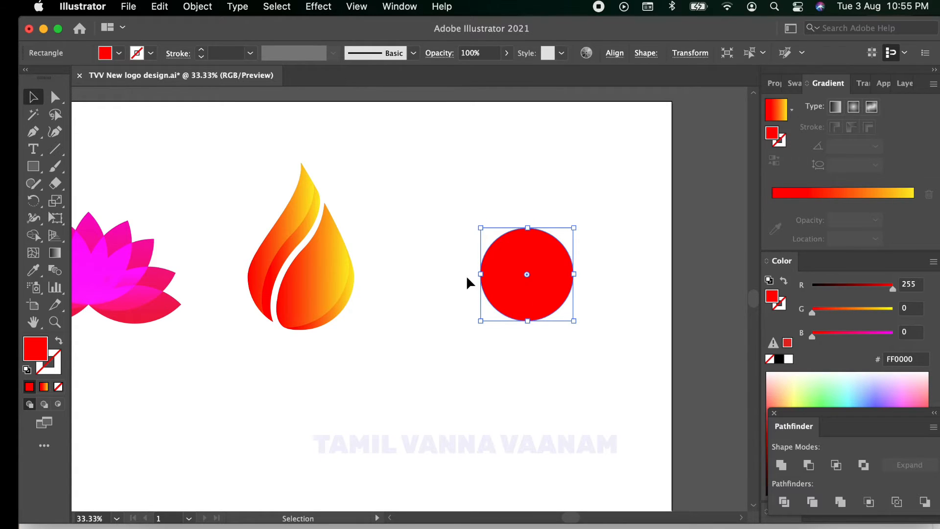
Step: Duplicate the red circle slightly to the right and fill the copy with green (00FF00)
{"action": "left_click_drag", "start_coordinate": [520, 279], "coordinate": [538, 283]}
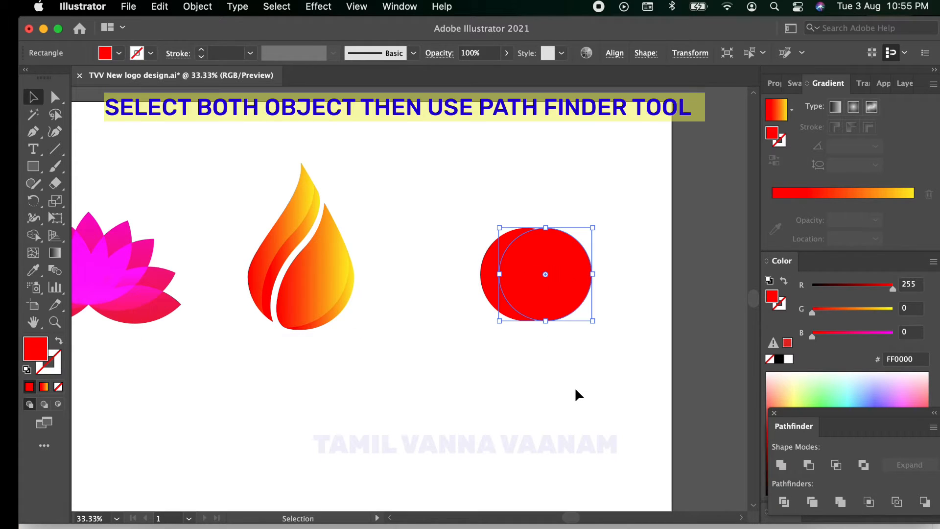
{"action": "left_click", "coordinate": [119, 53]}
{"action": "left_click", "coordinate": [88, 77]}
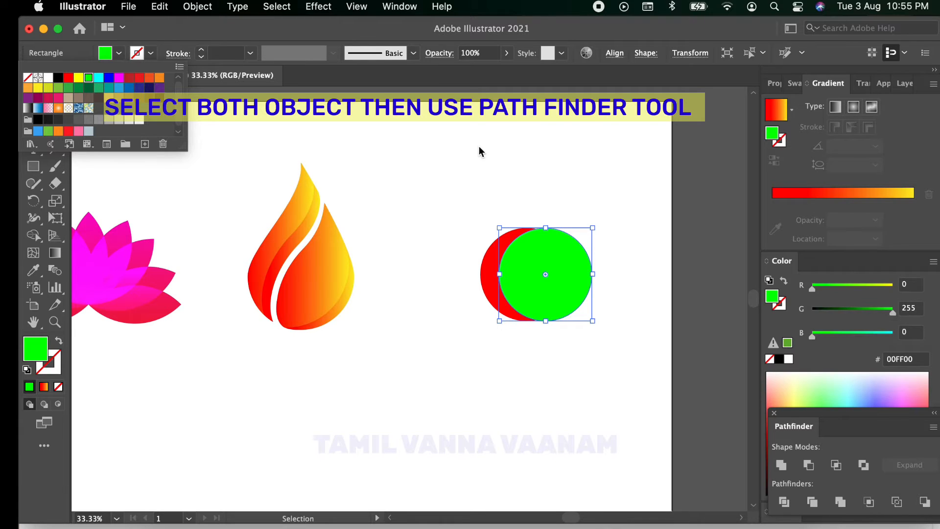
Step: Subtract the green circle from the red one with Pathfinder's Minus Front, leaving a crescent
{"action": "left_click", "coordinate": [478, 154]}
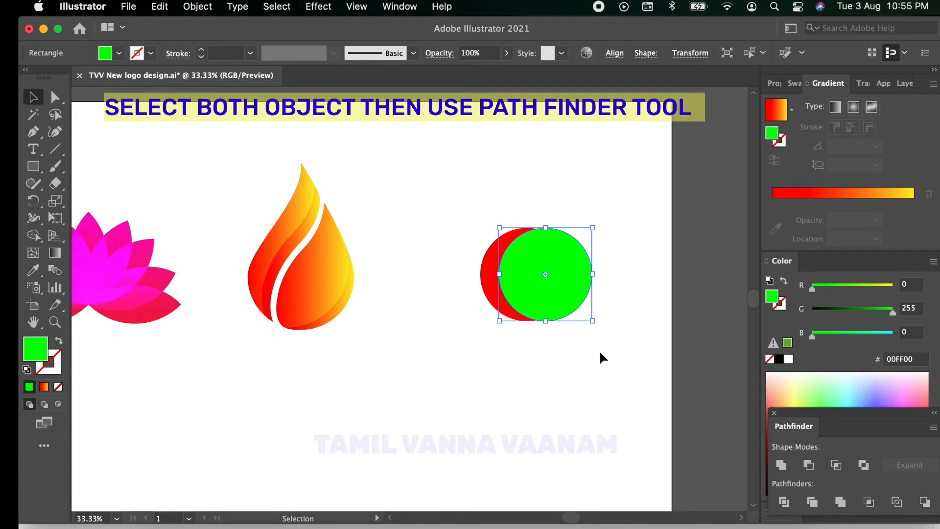
{"action": "left_click_drag", "start_coordinate": [477, 153], "coordinate": [599, 351]}
{"action": "left_click", "coordinate": [809, 465]}
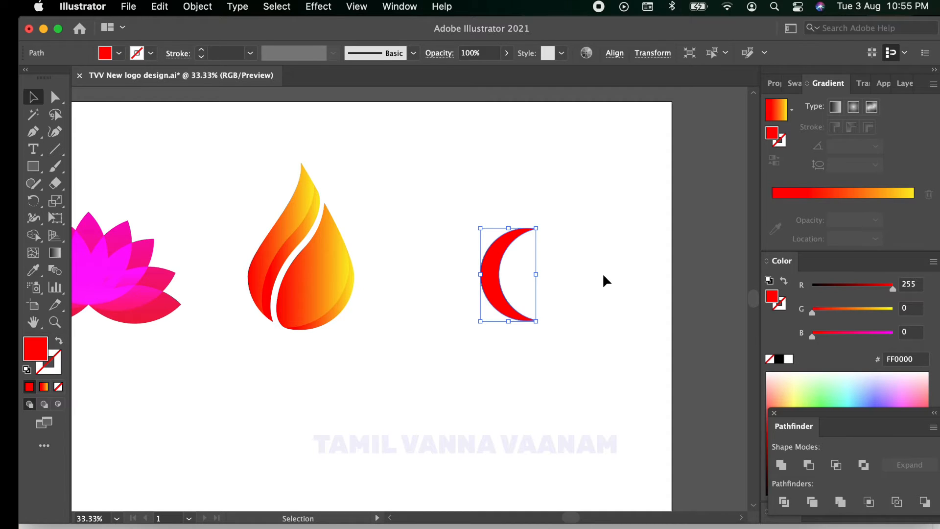
Step: Create a copy of the red crescent rotated 30° around its lower tip
{"action": "left_click", "coordinate": [32, 200]}
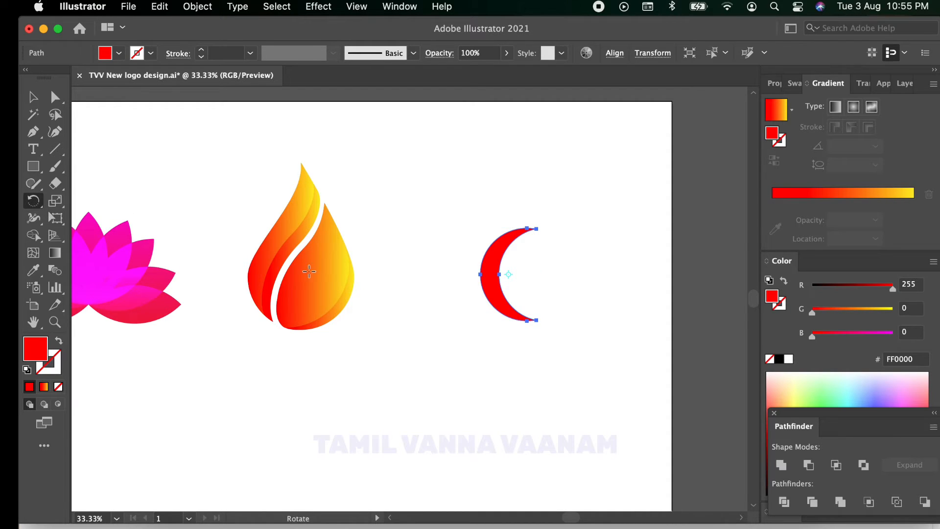
{"action": "left_click", "coordinate": [536, 319], "text": "alt"}
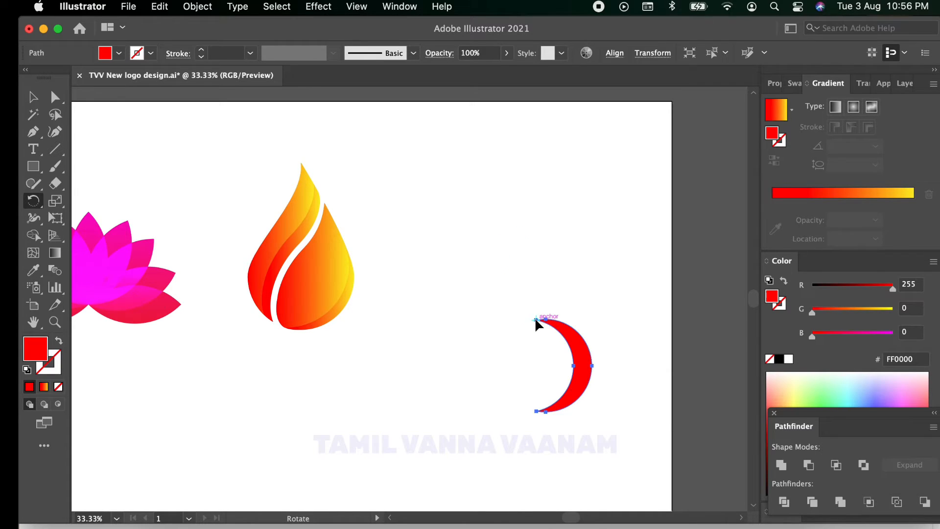
{"action": "left_click", "coordinate": [588, 259]}
{"action": "key", "text": "BackSpace"}
{"action": "key", "text": "BackSpace"}
{"action": "key", "text": "BackSpace"}
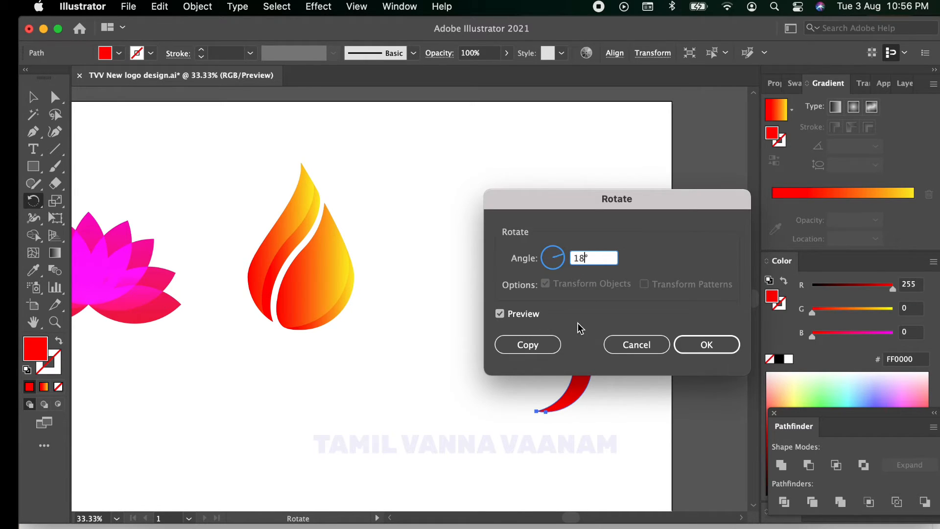
{"action": "type", "text": "30"}
{"action": "left_click", "coordinate": [527, 344]}
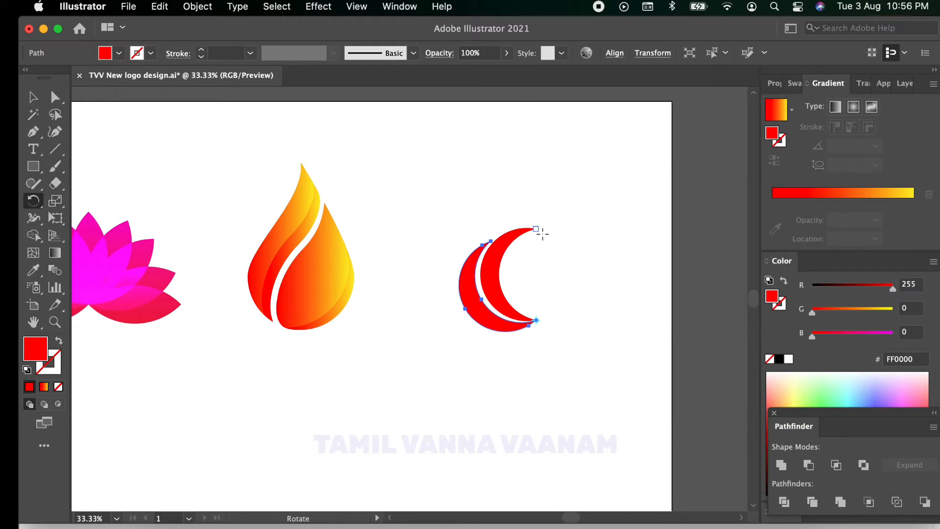
Step: Repeat the rotated copy until the crescents form a complete circular pinwheel
{"action": "key", "text": "super+d"}
{"action": "key", "text": "super+d"}
{"action": "key", "text": "super+d"}
{"action": "key", "text": "super+d"}
{"action": "key", "text": "super+d"}
{"action": "key", "text": "super+d"}
{"action": "key", "text": "super+d"}
{"action": "key", "text": "super+d"}
{"action": "key", "text": "super+d"}
{"action": "key", "text": "super+d"}
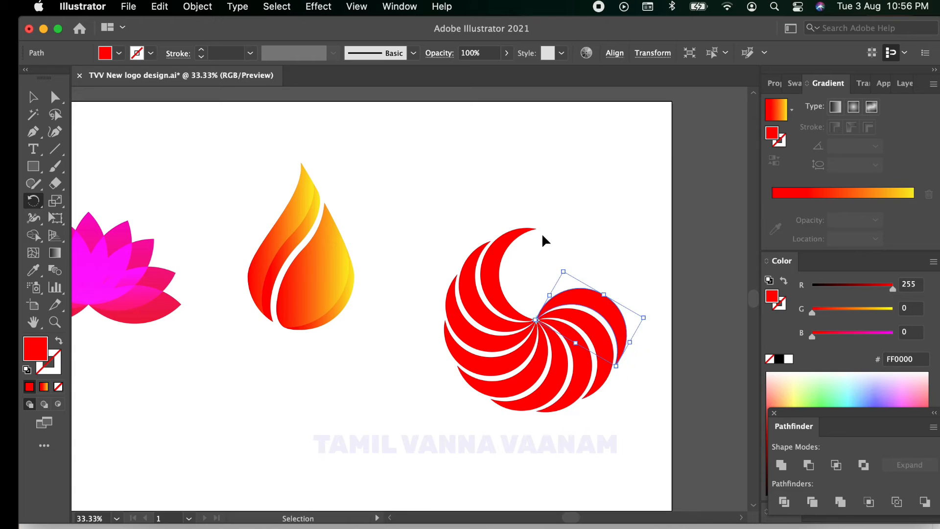
{"action": "key", "text": "super+d"}
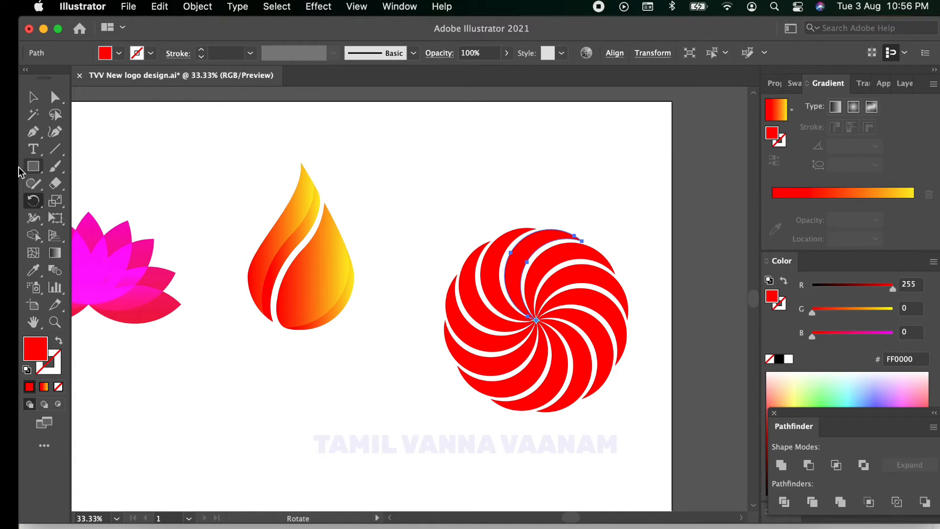
Step: Scale the whole pinwheel down and position it to the right of the flame drop
{"action": "left_click", "coordinate": [33, 99]}
{"action": "left_click_drag", "start_coordinate": [387, 158], "coordinate": [607, 400]}
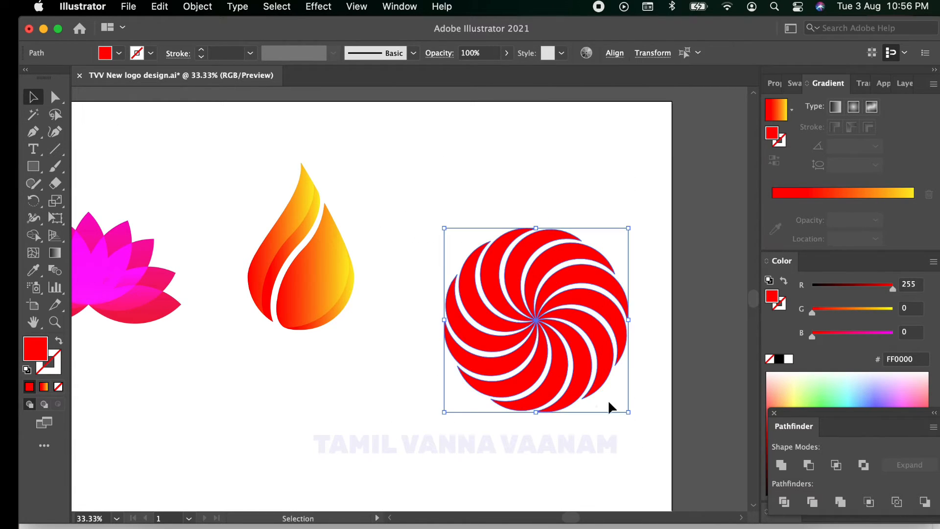
{"action": "left_click_drag", "start_coordinate": [538, 325], "coordinate": [515, 272]}
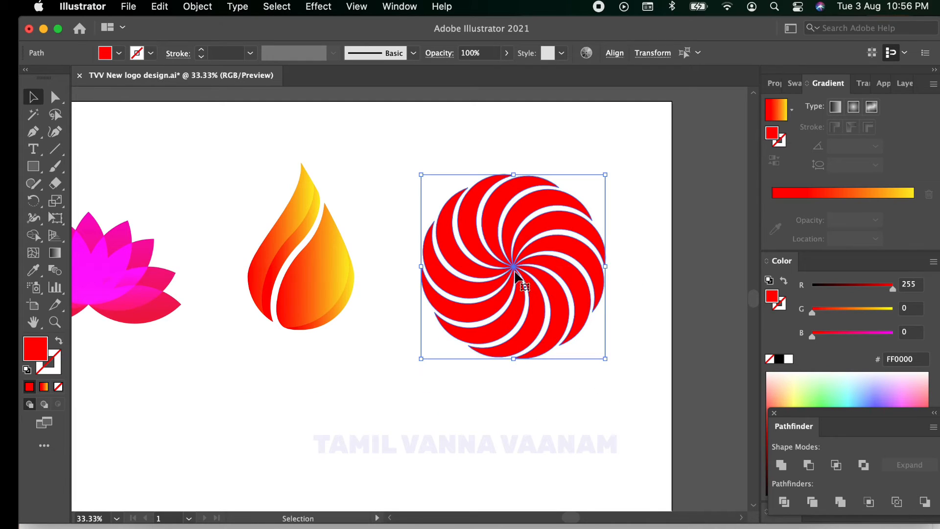
{"action": "left_click_drag", "start_coordinate": [607, 361], "coordinate": [576, 320]}
{"action": "left_click_drag", "start_coordinate": [494, 247], "coordinate": [516, 259]}
Step: Nudge the whole lotus slightly up and to the left to even out the logo spacing
{"action": "scroll", "coordinate": [402, 409], "scroll_direction": "down", "scroll_amount": 2}
{"action": "scroll", "coordinate": [407, 401], "scroll_direction": "up", "scroll_amount": 1}
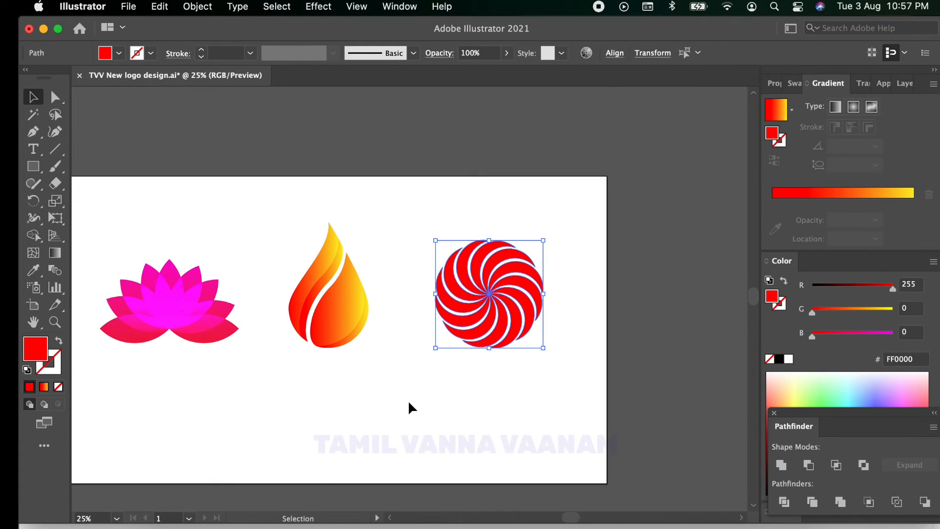
{"action": "left_click", "coordinate": [178, 309]}
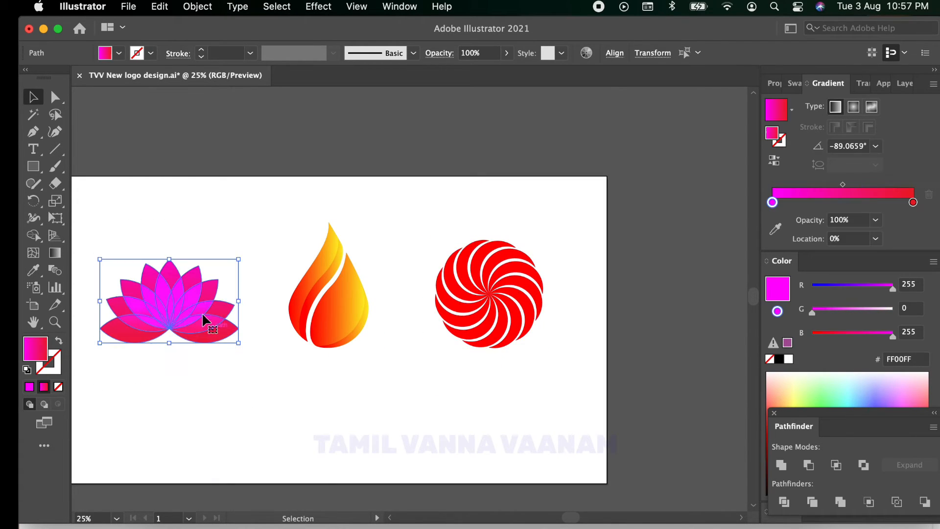
{"action": "left_click_drag", "start_coordinate": [178, 309], "coordinate": [167, 296]}
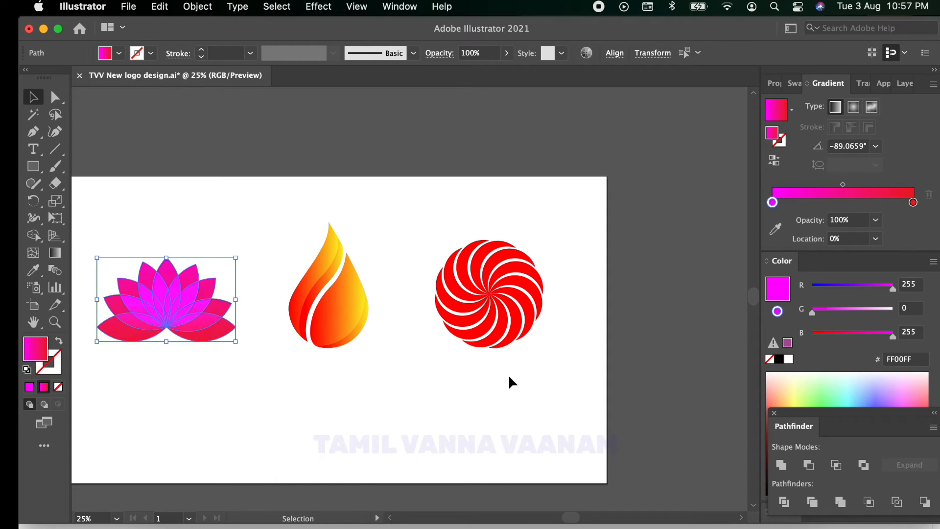
{"action": "left_click", "coordinate": [509, 375]}
{"action": "left_click_drag", "start_coordinate": [416, 203], "coordinate": [577, 394]}
{"action": "scroll", "coordinate": [550, 374], "scroll_direction": "up", "scroll_amount": 1}
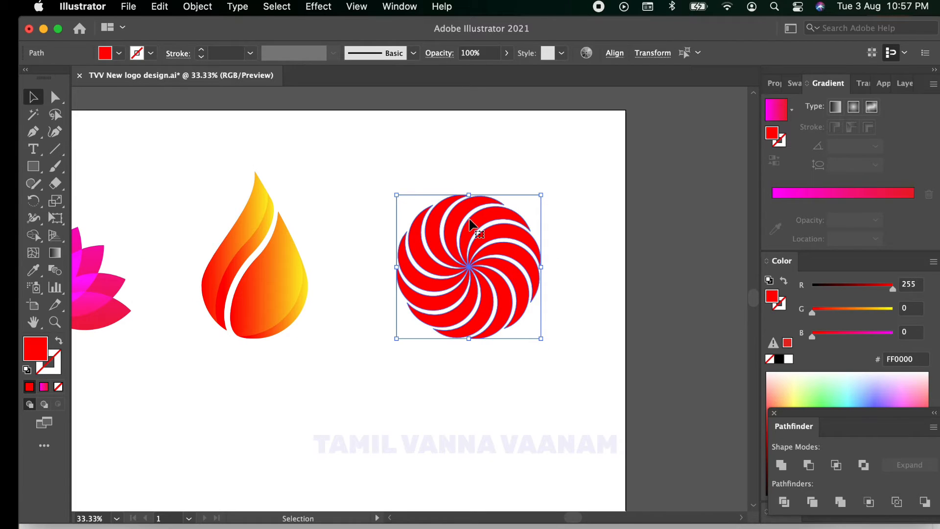
{"action": "left_click", "coordinate": [539, 361]}
{"action": "left_click", "coordinate": [473, 216]}
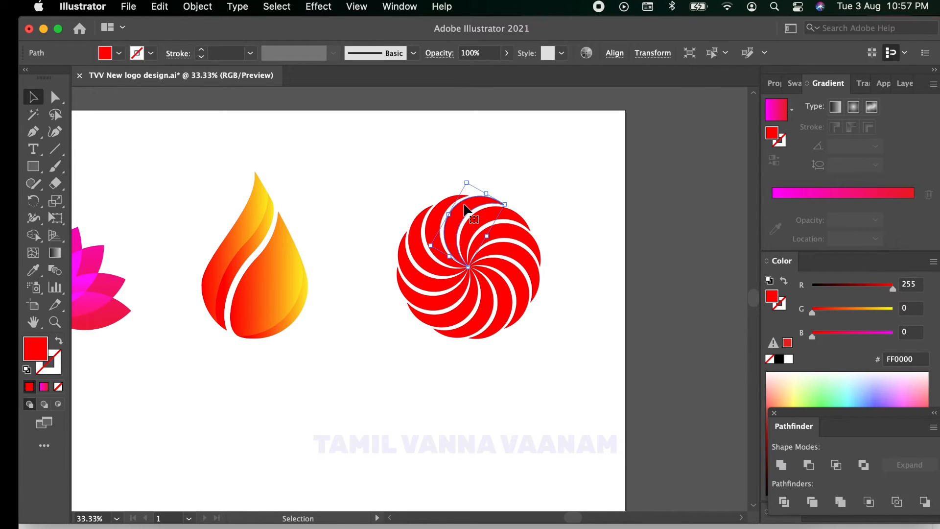
{"action": "left_click", "coordinate": [510, 241], "text": "shift"}
{"action": "left_click", "coordinate": [520, 283], "text": "shift"}
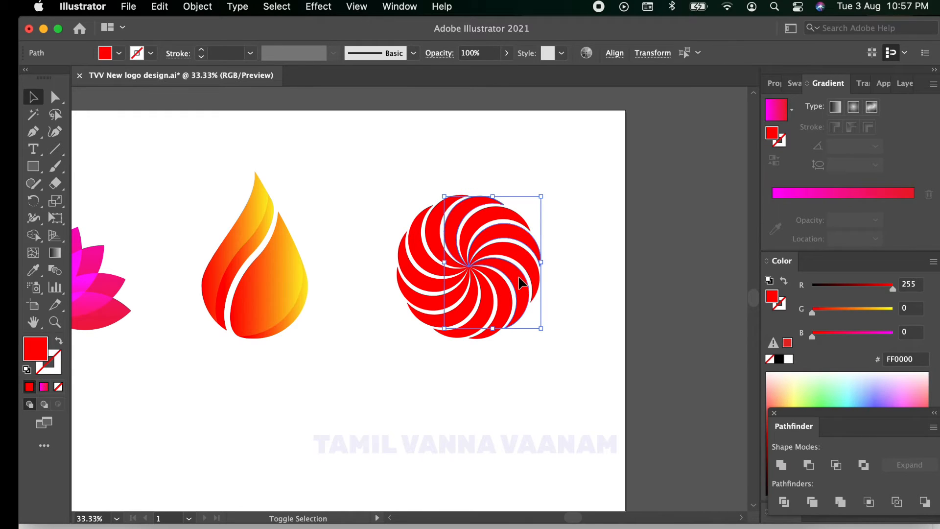
{"action": "left_click", "coordinate": [489, 307], "text": "shift"}
{"action": "left_click", "coordinate": [443, 297], "text": "shift"}
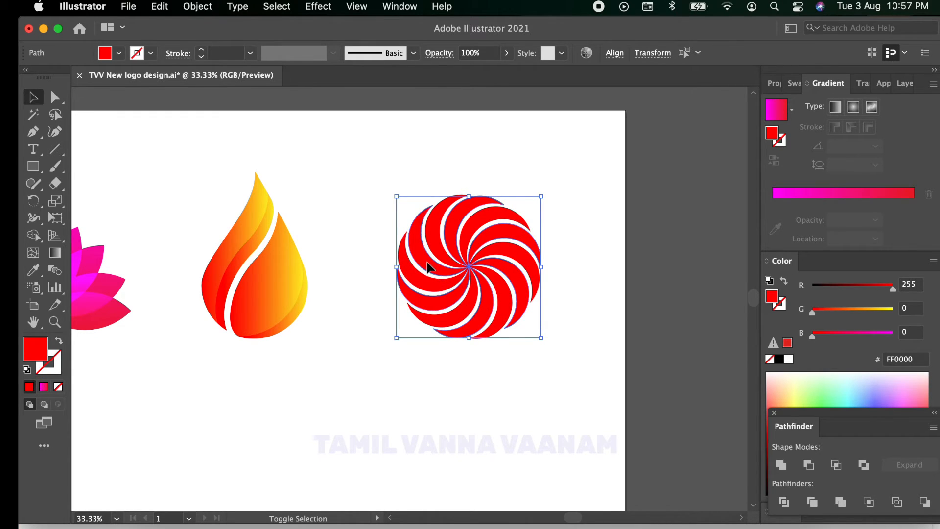
{"action": "left_click", "coordinate": [558, 341]}
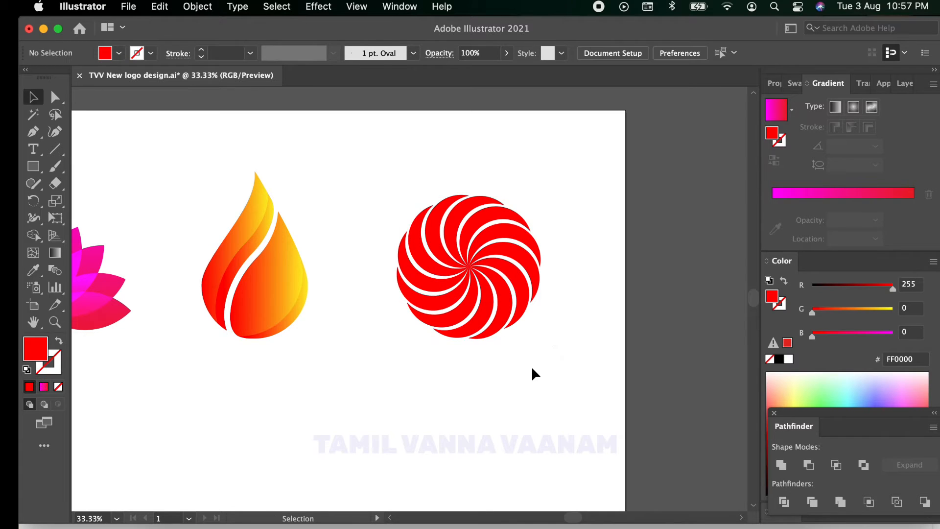
Step: Fill the pinwheel crescent just right of the top centre with yellow (FFFF00)
{"action": "left_click", "coordinate": [465, 205]}
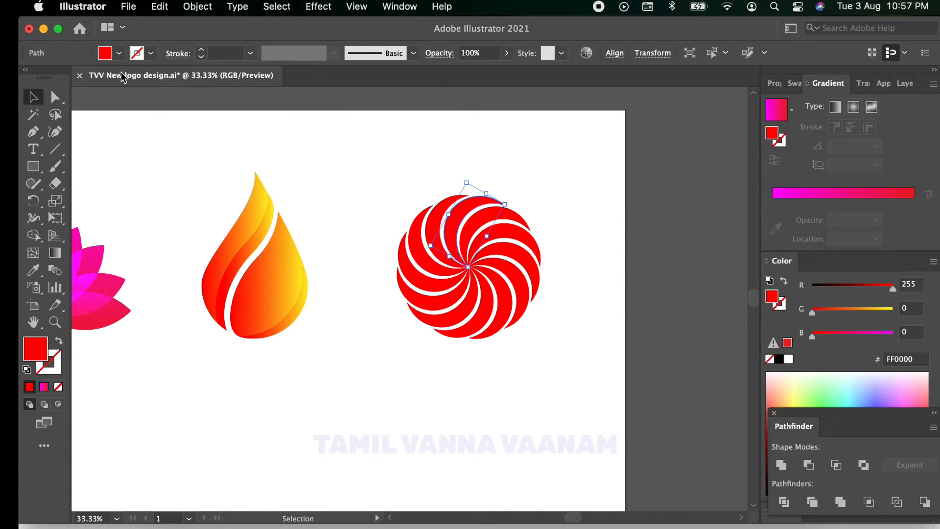
{"action": "left_click", "coordinate": [119, 53]}
{"action": "left_click", "coordinate": [78, 78]}
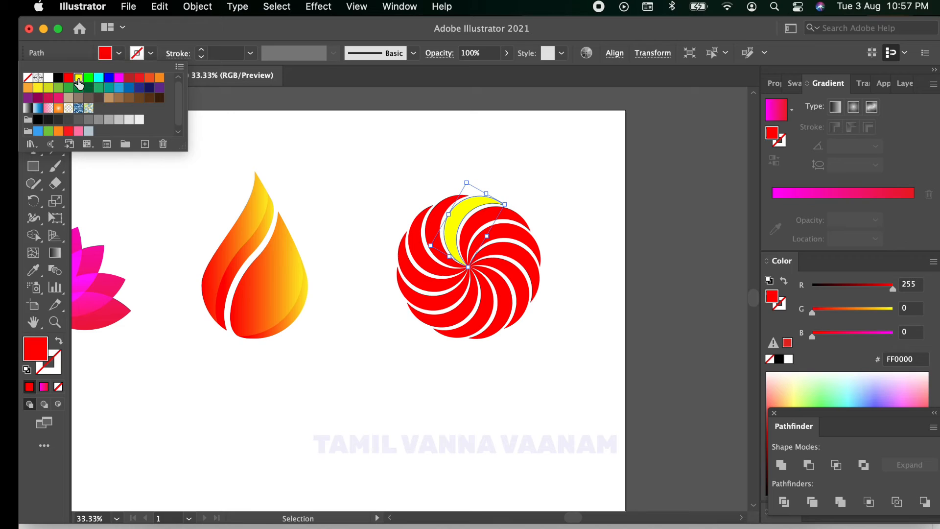
{"action": "left_click", "coordinate": [514, 234]}
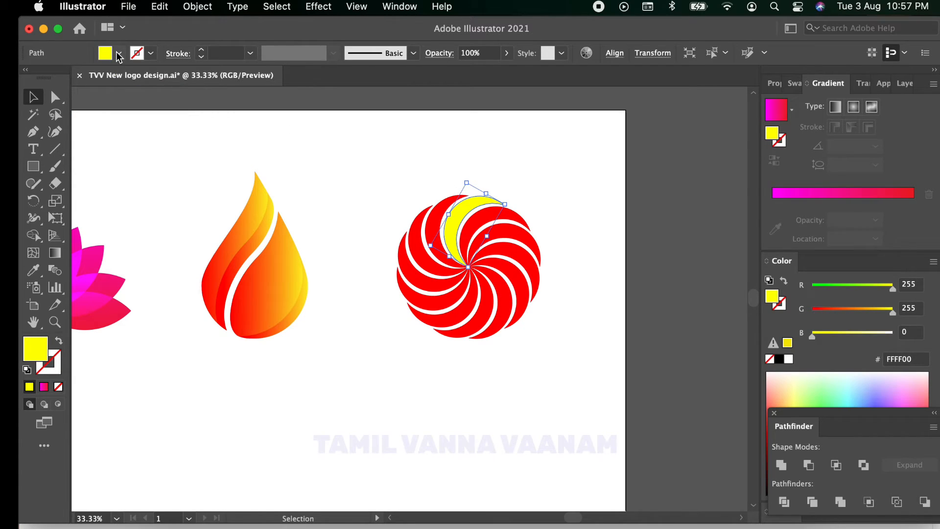
Step: Fill the pinwheel's upper-right crescent with green (00FF00) and its lower-right crescent with magenta (FF00FF)
{"action": "left_click", "coordinate": [514, 233]}
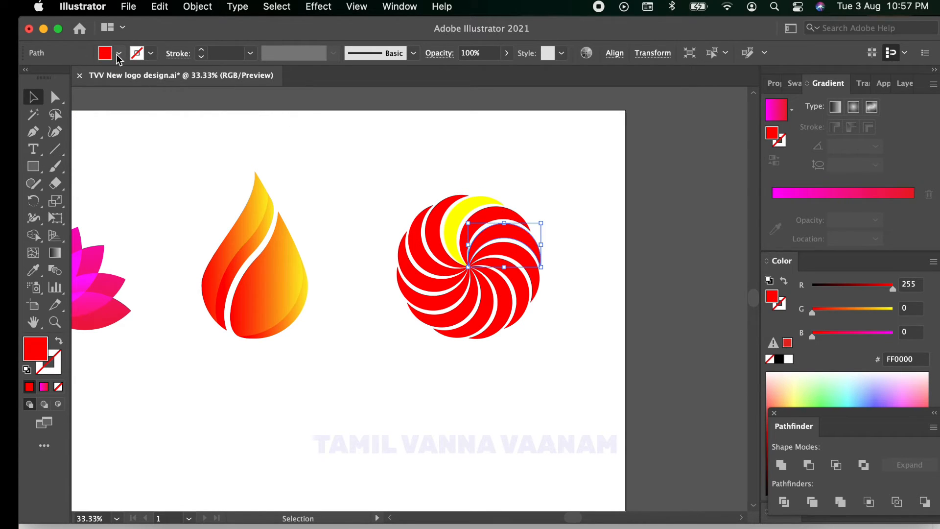
{"action": "left_click", "coordinate": [119, 53]}
{"action": "left_click", "coordinate": [89, 77]}
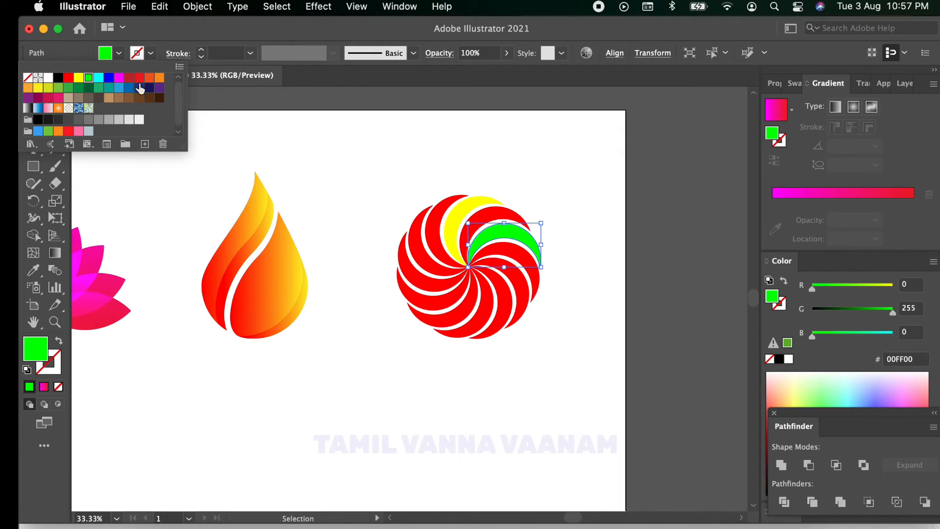
{"action": "left_click", "coordinate": [513, 275]}
{"action": "left_click", "coordinate": [518, 287]}
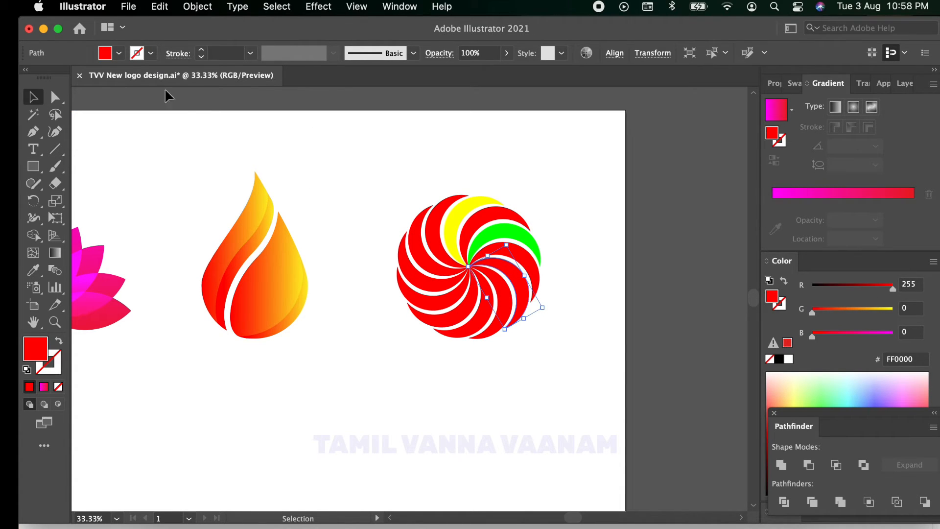
{"action": "left_click", "coordinate": [118, 52]}
{"action": "left_click", "coordinate": [118, 77]}
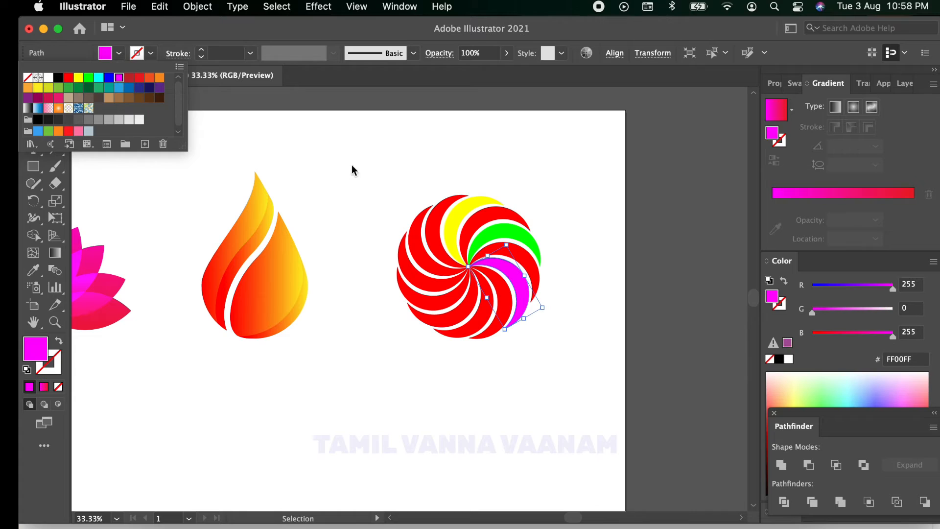
Step: Fill the pinwheel's bottom crescent with dark green and the crescent at its lower left with navy (1B1464)
{"action": "left_click", "coordinate": [467, 331]}
{"action": "left_click", "coordinate": [468, 334]}
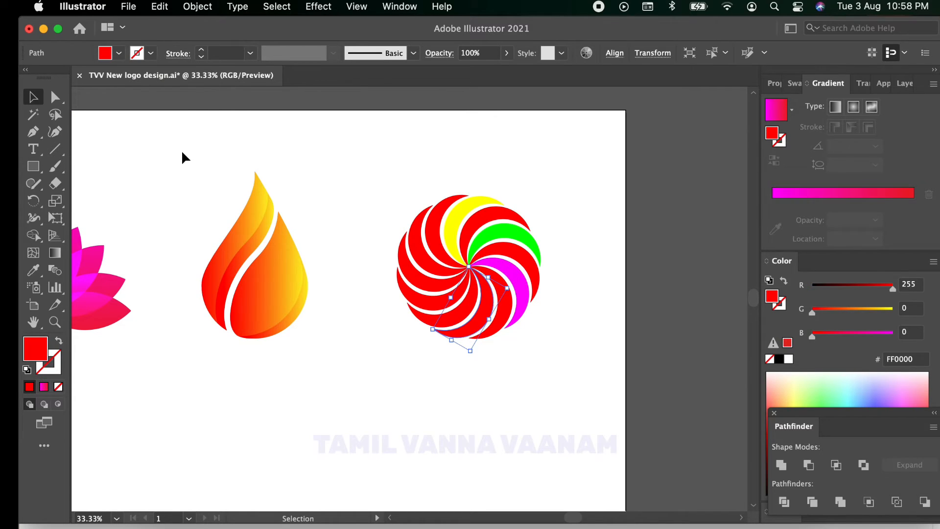
{"action": "left_click", "coordinate": [118, 54]}
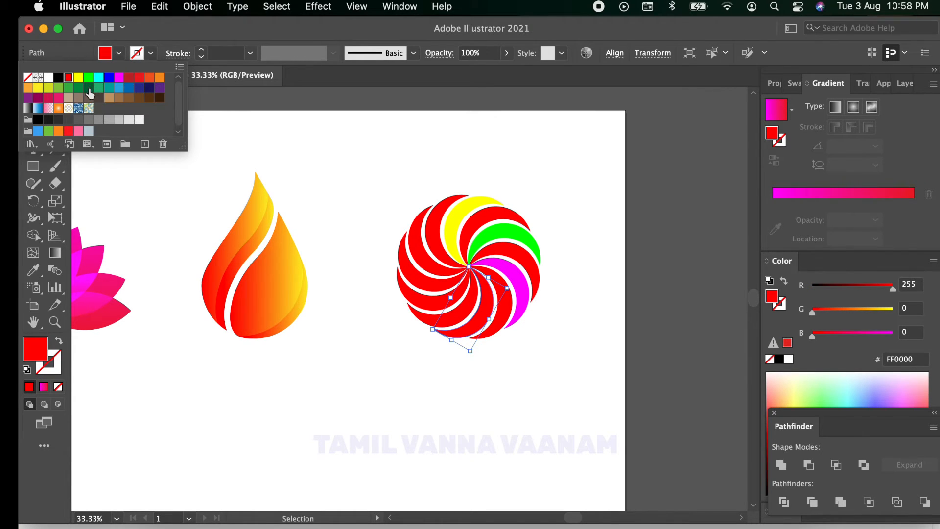
{"action": "left_click", "coordinate": [89, 87]}
{"action": "left_click", "coordinate": [463, 319]}
{"action": "left_click", "coordinate": [424, 307]}
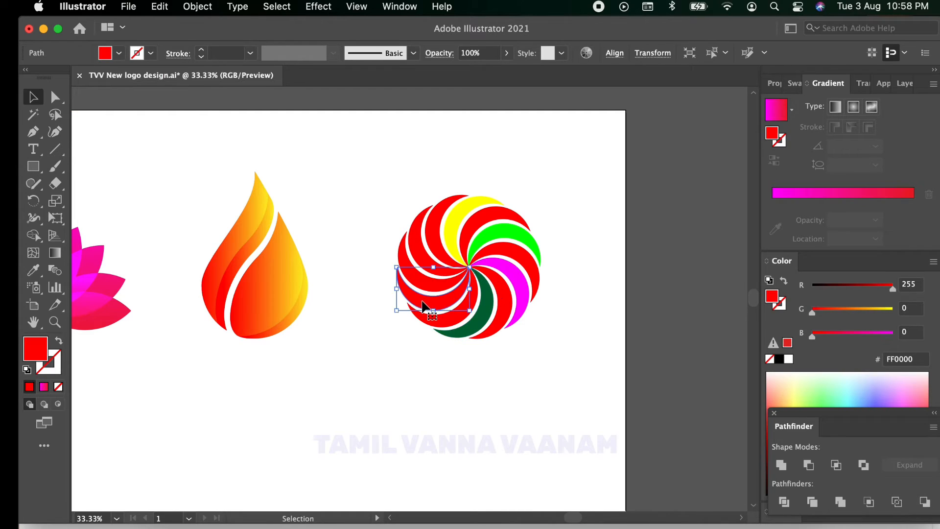
{"action": "left_click", "coordinate": [119, 53]}
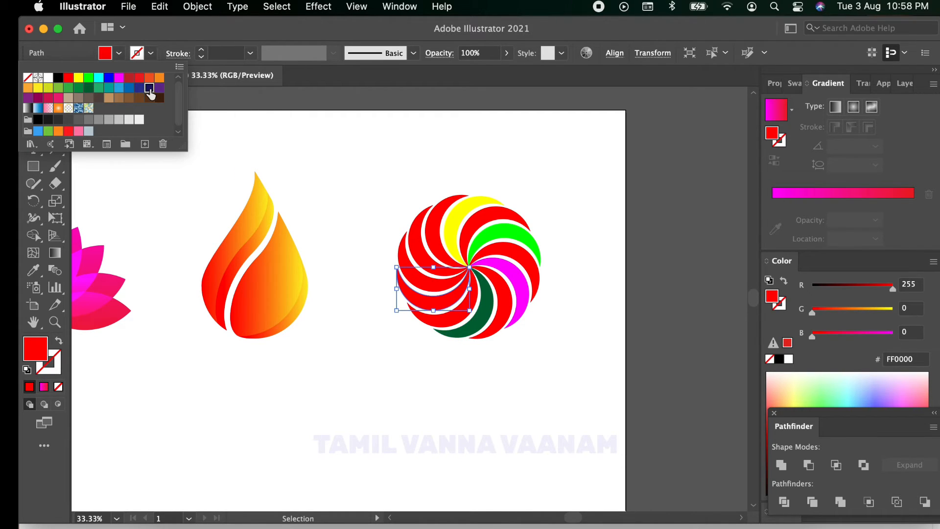
{"action": "left_click", "coordinate": [152, 91]}
Step: Fill the pinwheel's upper-left crescent with purple (662D91)
{"action": "left_click", "coordinate": [414, 237]}
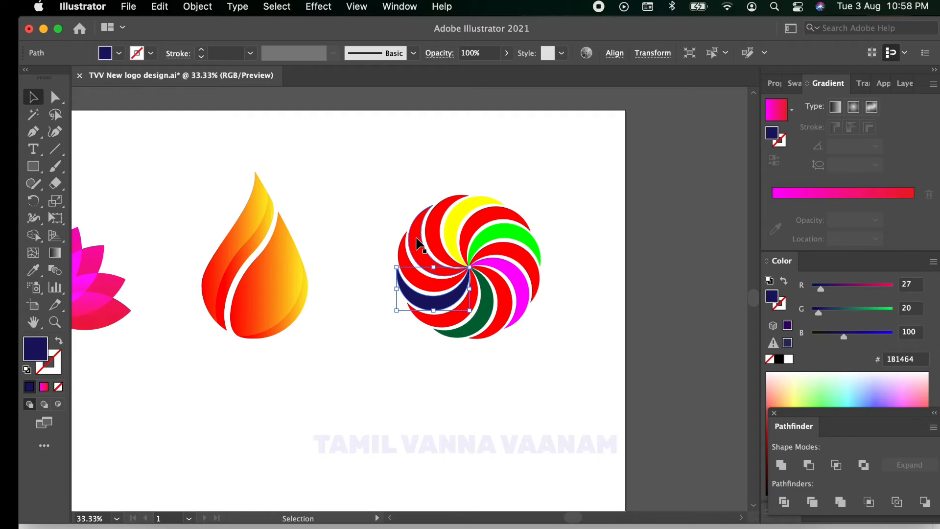
{"action": "left_click", "coordinate": [416, 238]}
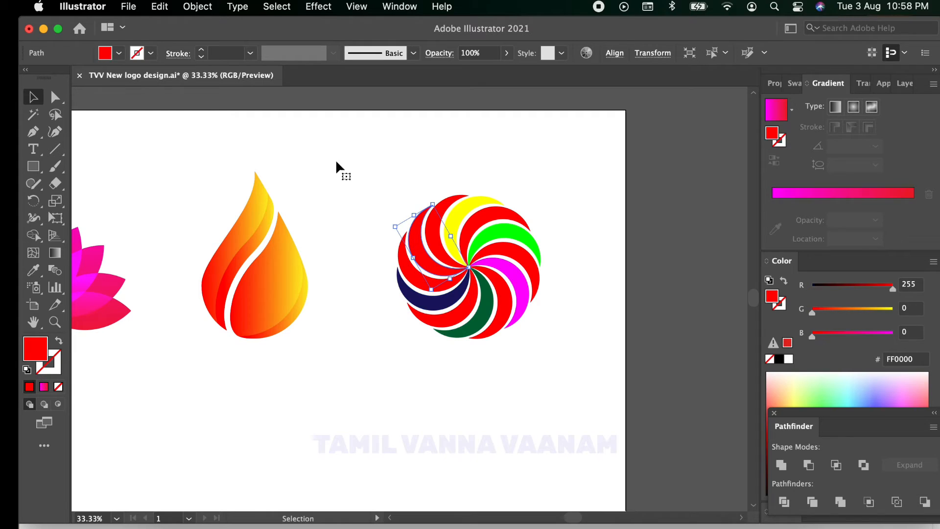
{"action": "left_click", "coordinate": [119, 53]}
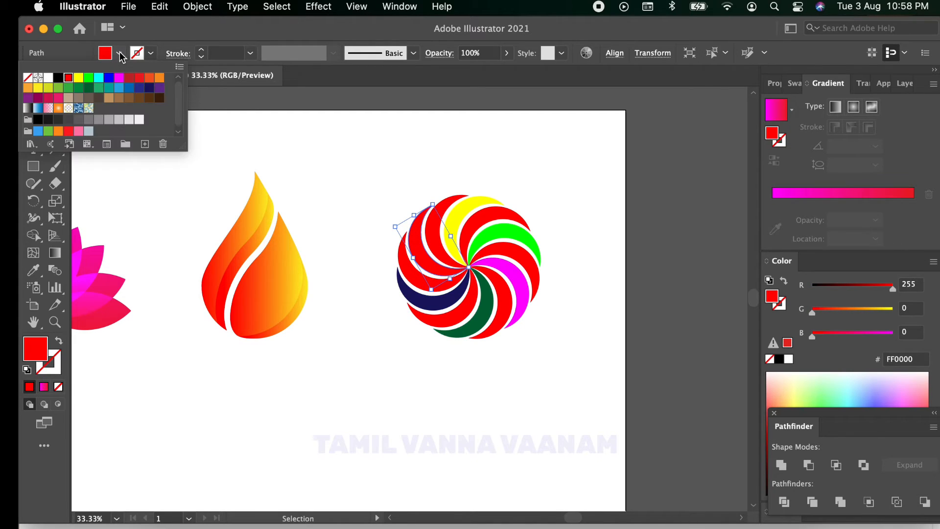
{"action": "left_click", "coordinate": [160, 89]}
{"action": "left_click", "coordinate": [383, 168]}
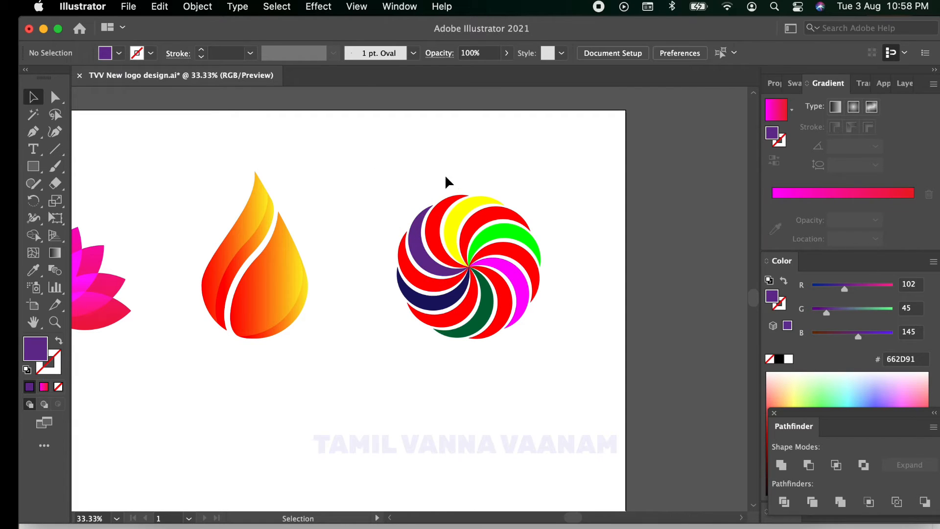
Step: Apply the linear gradient to every crescent of the pinwheel and set its starting stop to green (00FF00)
{"action": "left_click_drag", "start_coordinate": [376, 157], "coordinate": [557, 368]}
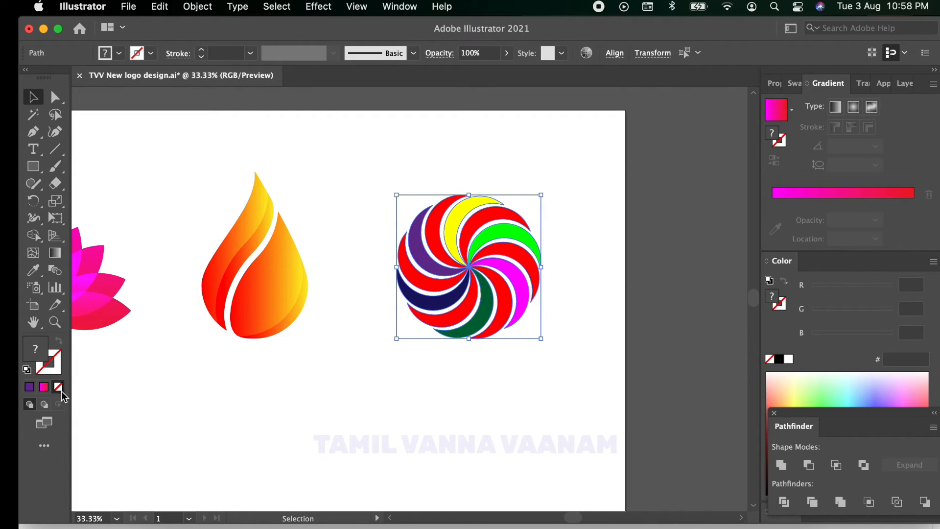
{"action": "left_click", "coordinate": [43, 386]}
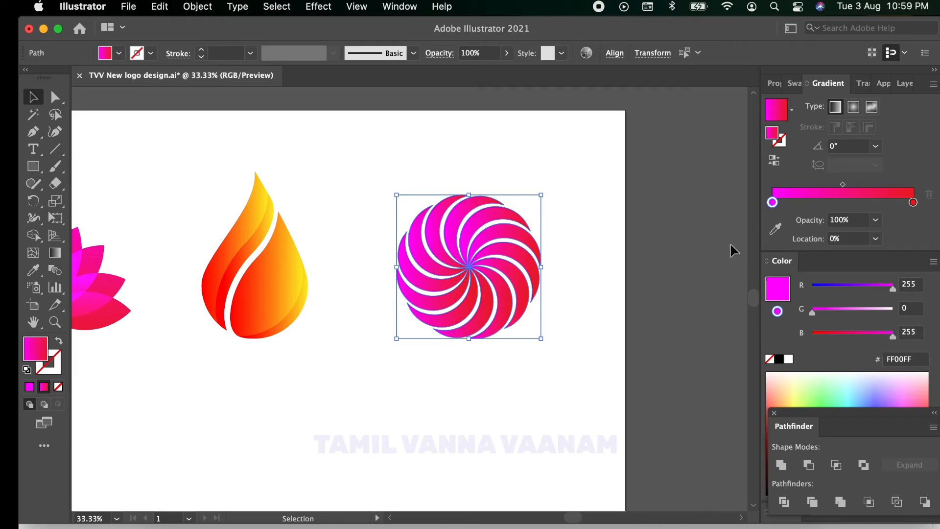
{"action": "double_click", "coordinate": [772, 203]}
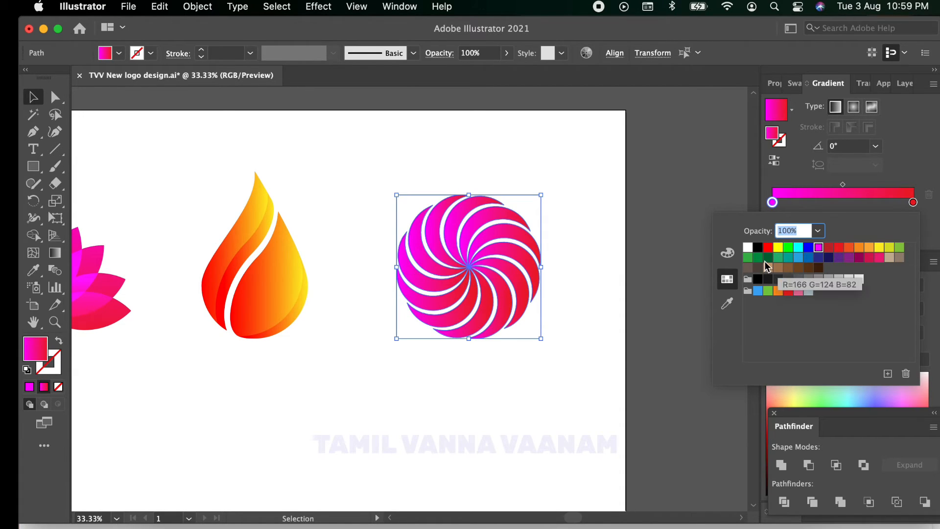
{"action": "left_click", "coordinate": [788, 247]}
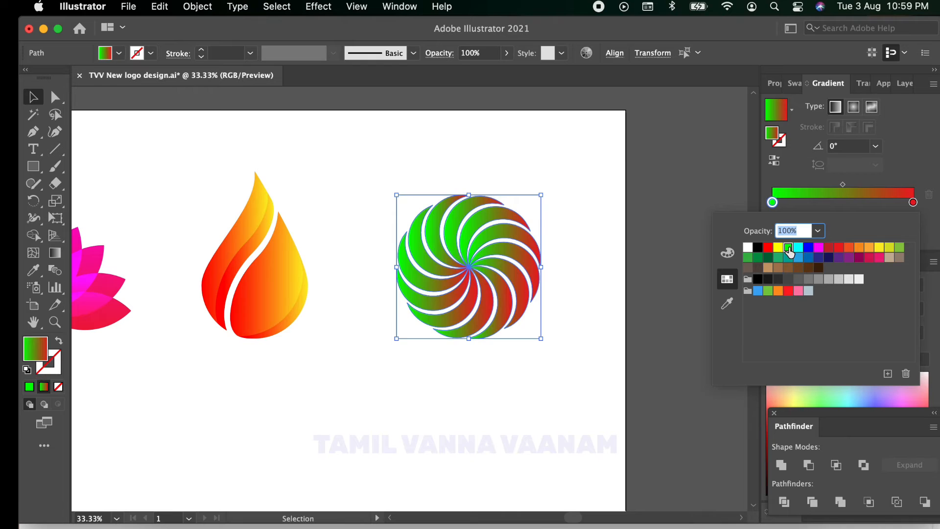
Step: Set the pinwheel gradient's end stop to red (FF1D25) and make the gradient radial
{"action": "left_click", "coordinate": [913, 202]}
{"action": "double_click", "coordinate": [914, 203]}
{"action": "left_click", "coordinate": [915, 203]}
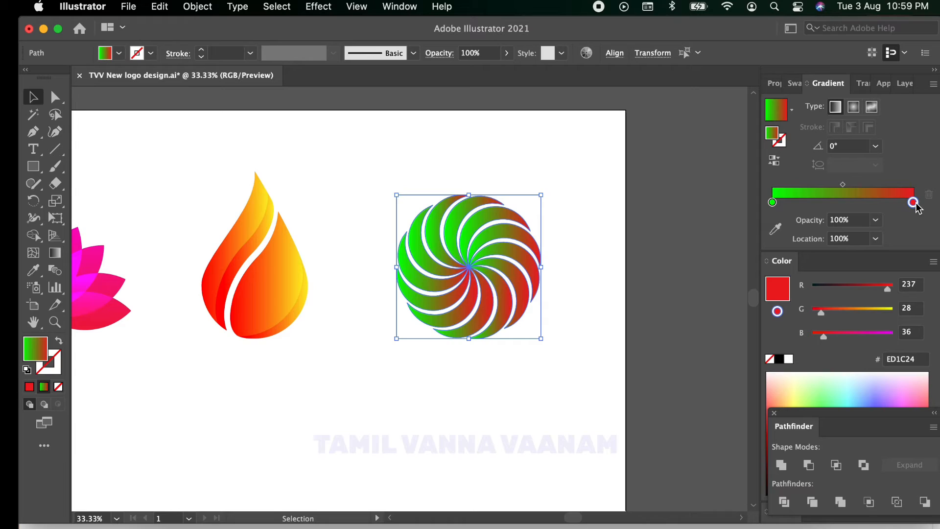
{"action": "double_click", "coordinate": [914, 204]}
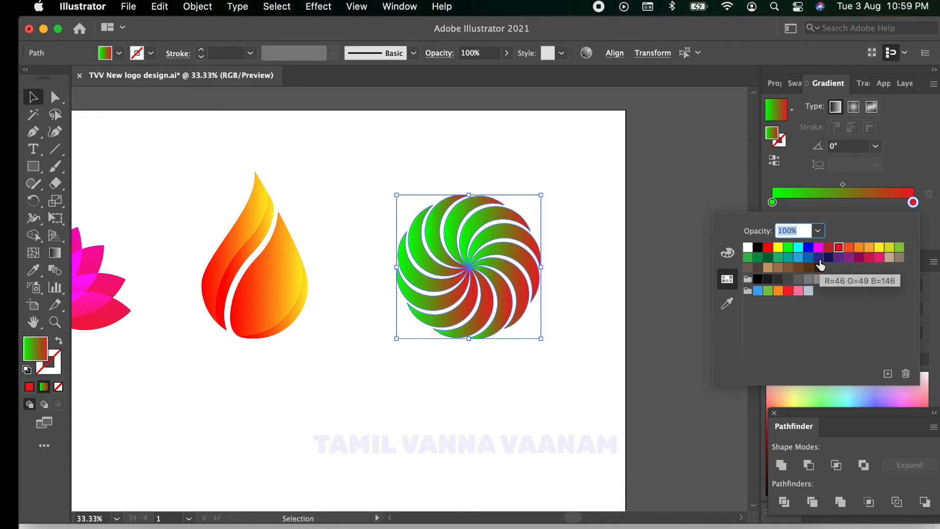
{"action": "left_click", "coordinate": [788, 291]}
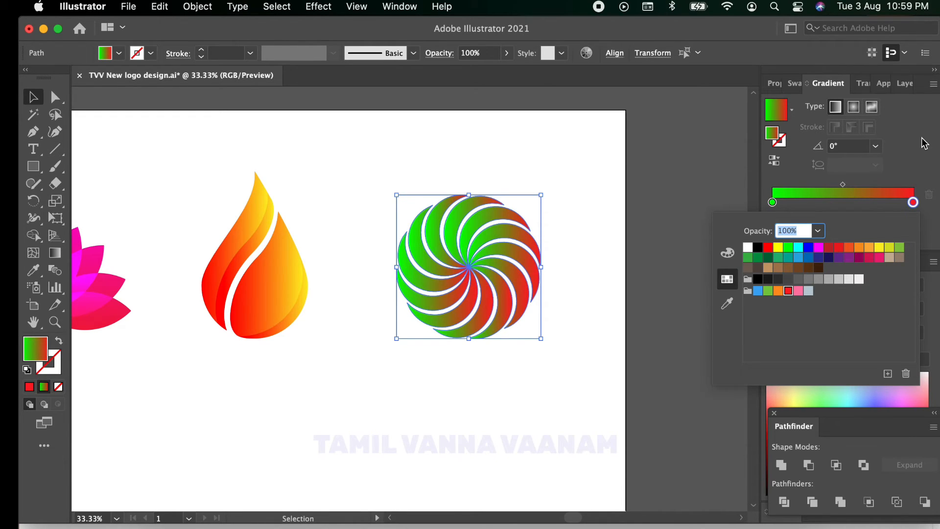
{"action": "left_click", "coordinate": [854, 106]}
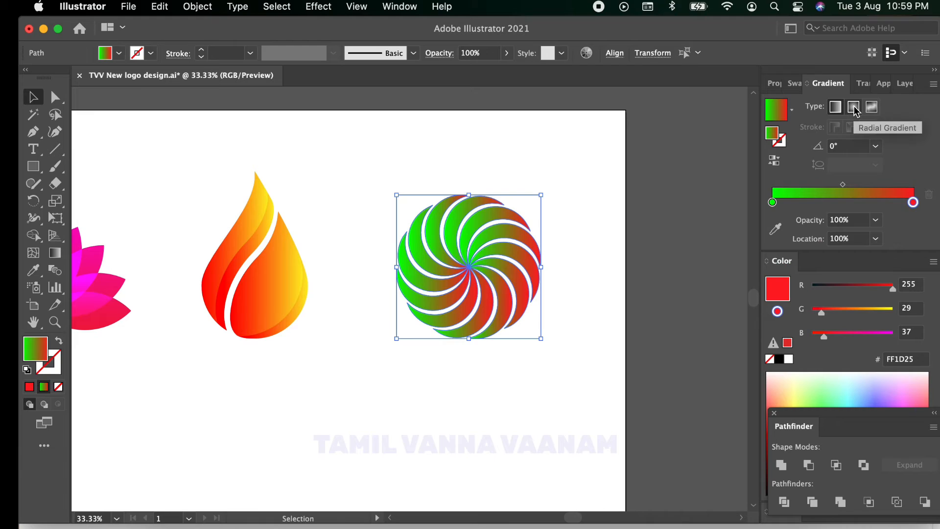
{"action": "left_click", "coordinate": [853, 108]}
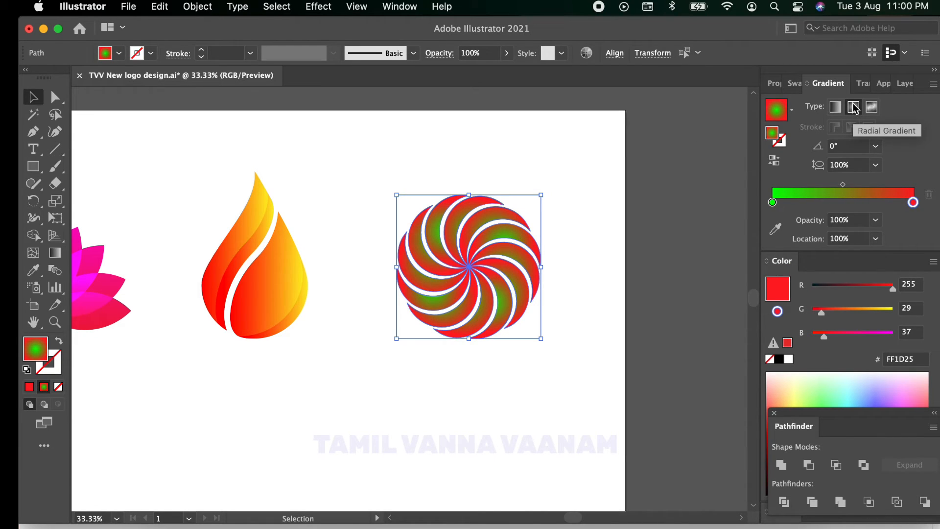
Step: Add a middle stop at about 31% to the pinwheel's radial gradient and colour it RGB Yellow (FFFF00)
{"action": "left_click", "coordinate": [816, 203]}
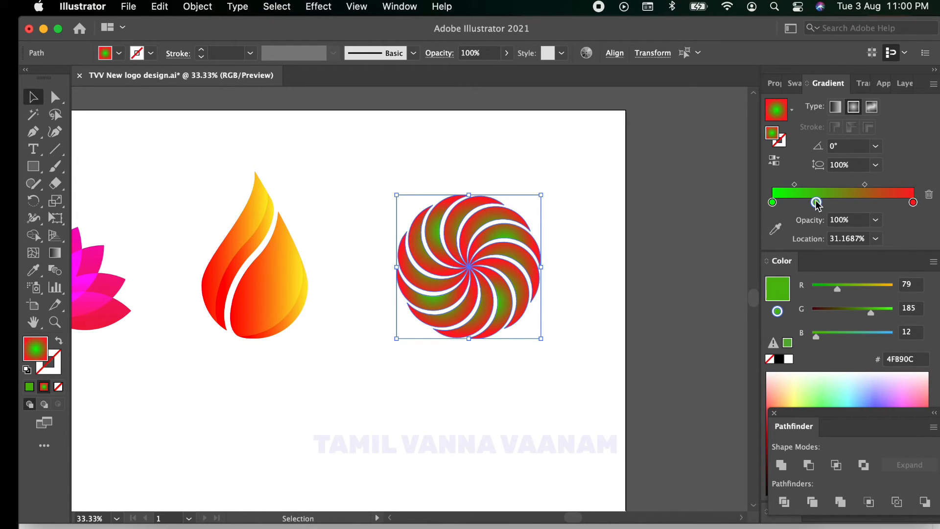
{"action": "double_click", "coordinate": [816, 203]}
{"action": "left_click", "coordinate": [818, 248]}
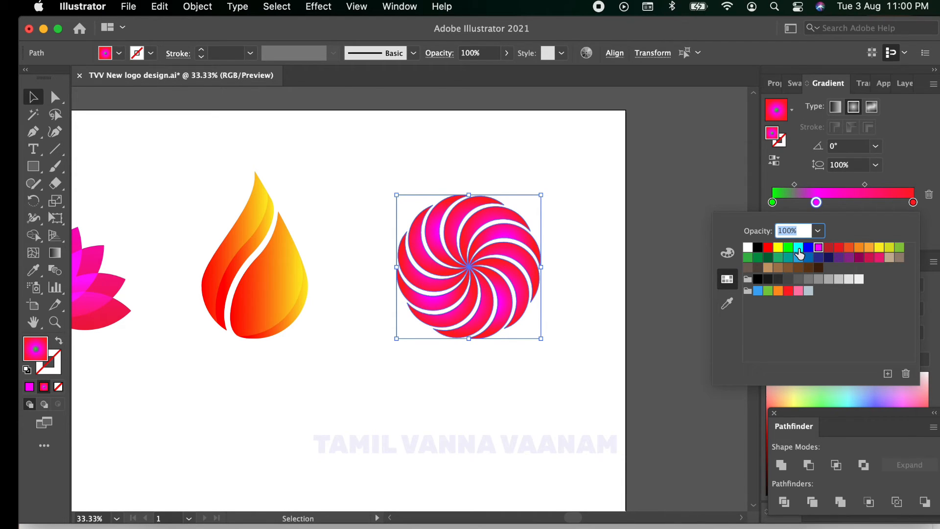
{"action": "left_click", "coordinate": [799, 248]}
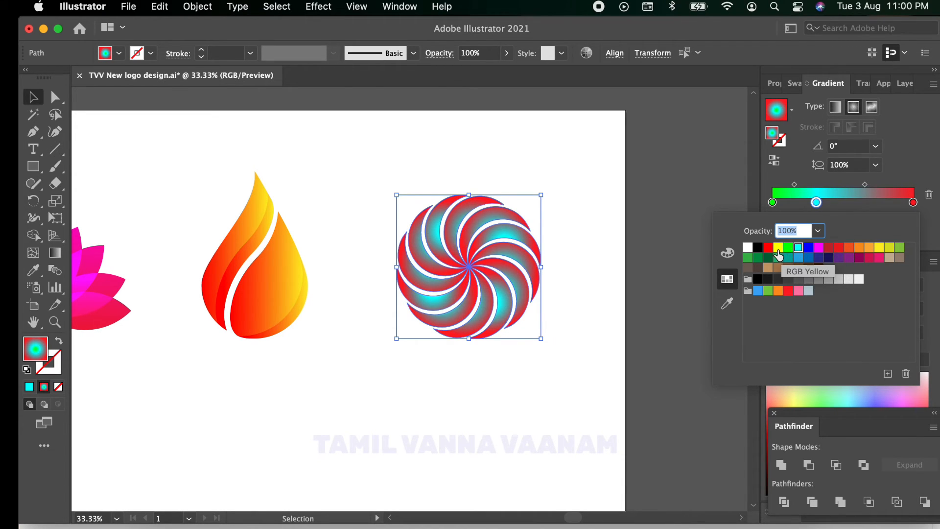
{"action": "left_click", "coordinate": [778, 248]}
{"action": "left_click", "coordinate": [693, 182]}
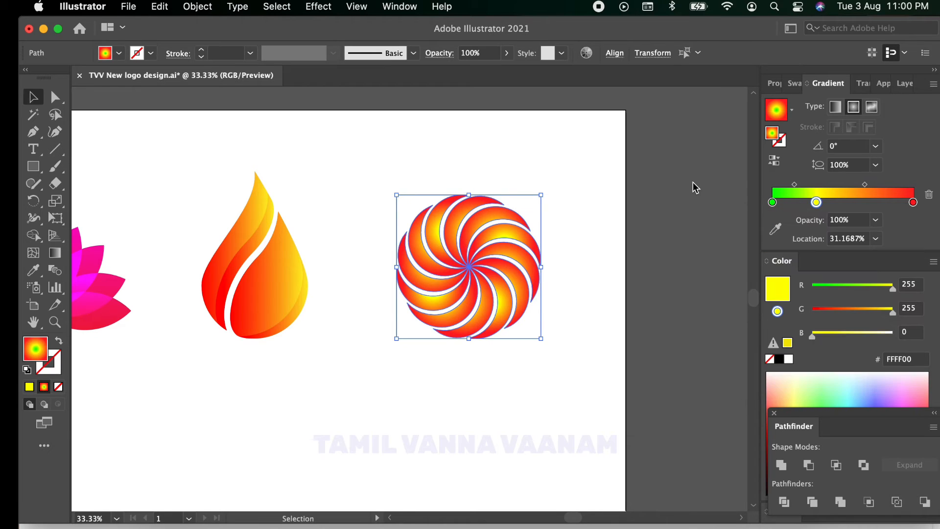
{"action": "left_click", "coordinate": [684, 171]}
Step: Enlarge the whole lotus slightly and proportionally, keeping its base in place
{"action": "scroll", "coordinate": [424, 28], "scroll_direction": "up", "scroll_amount": 1}
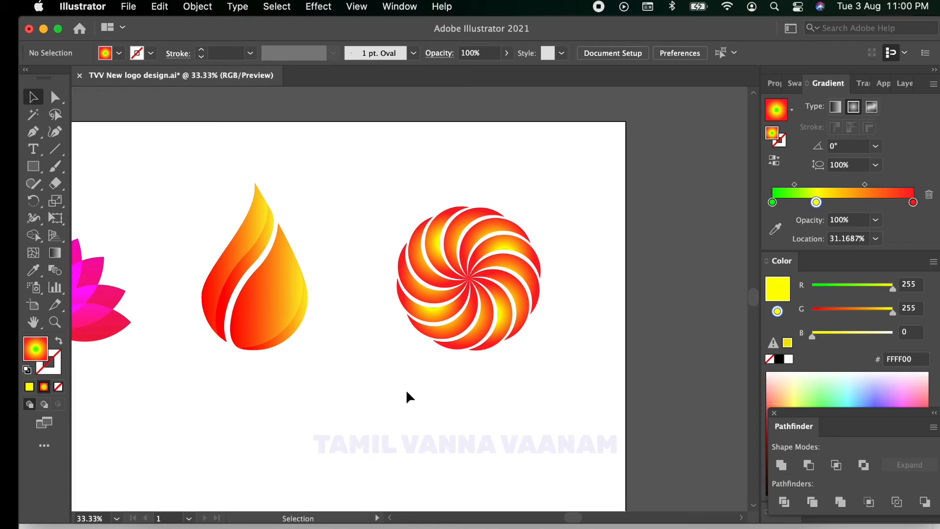
{"action": "scroll", "coordinate": [409, 370], "scroll_direction": "down", "scroll_amount": 2}
{"action": "scroll", "coordinate": [410, 371], "scroll_direction": "up", "scroll_amount": 1}
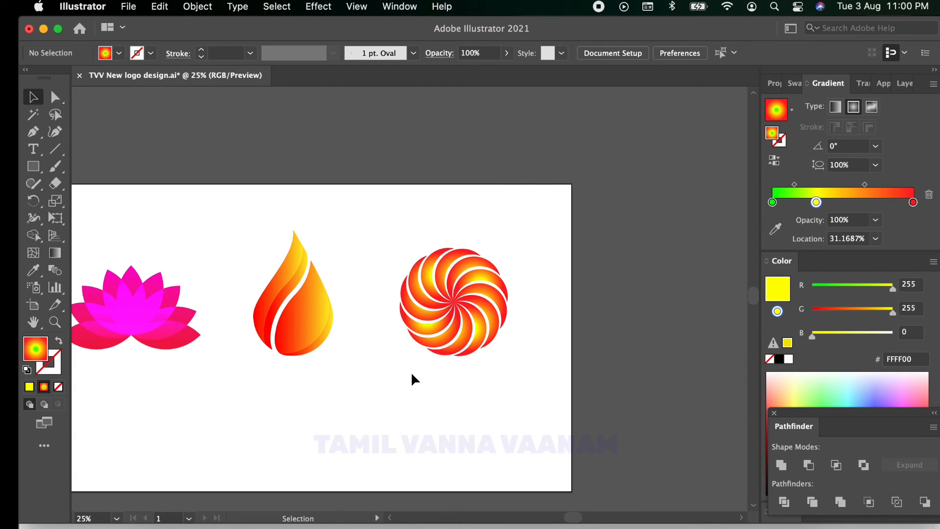
{"action": "left_click_drag", "start_coordinate": [91, 239], "coordinate": [214, 389]}
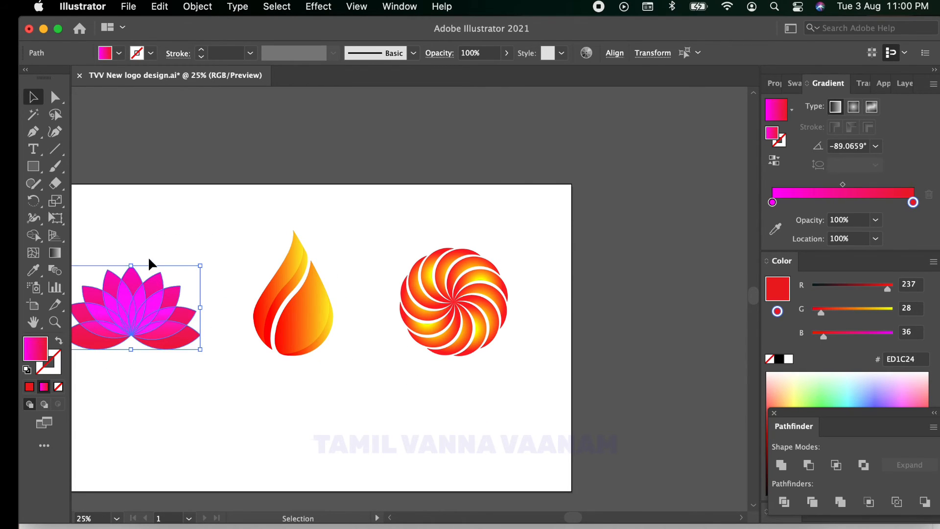
{"action": "left_click_drag", "start_coordinate": [130, 265], "coordinate": [130, 253]}
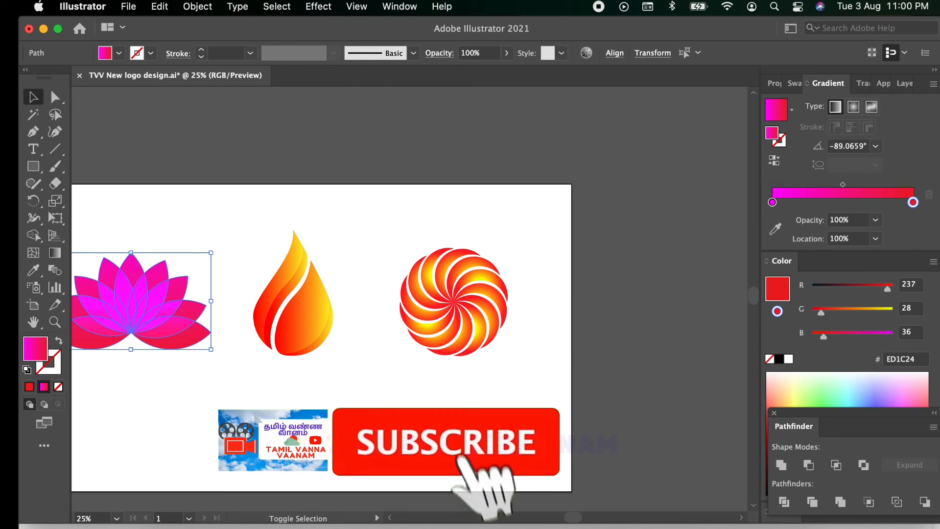
{"action": "left_click", "coordinate": [254, 415]}
Step: Draw a thin, flat ellipse filled with dark grey (4D4D4D) and no stroke, centred just below the lotus
{"action": "left_click_drag", "start_coordinate": [254, 416], "coordinate": [329, 409]}
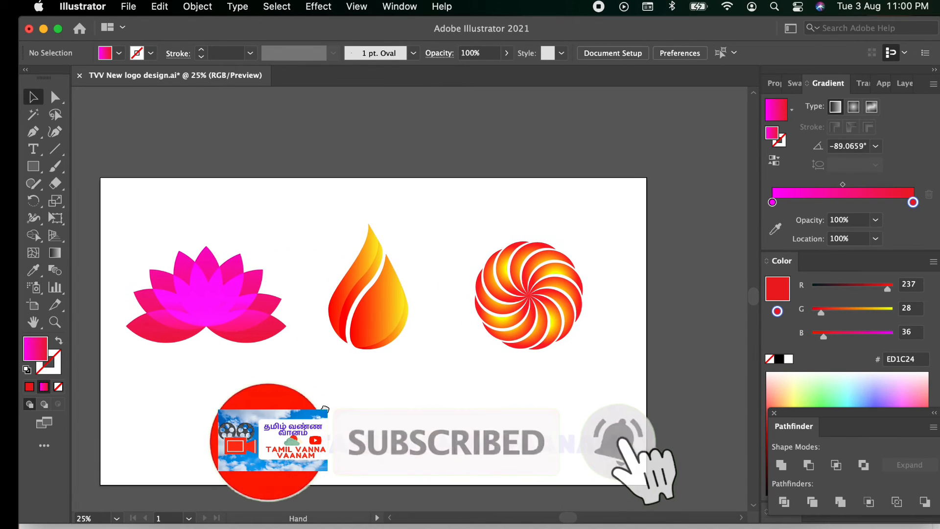
{"action": "left_click", "coordinate": [119, 53]}
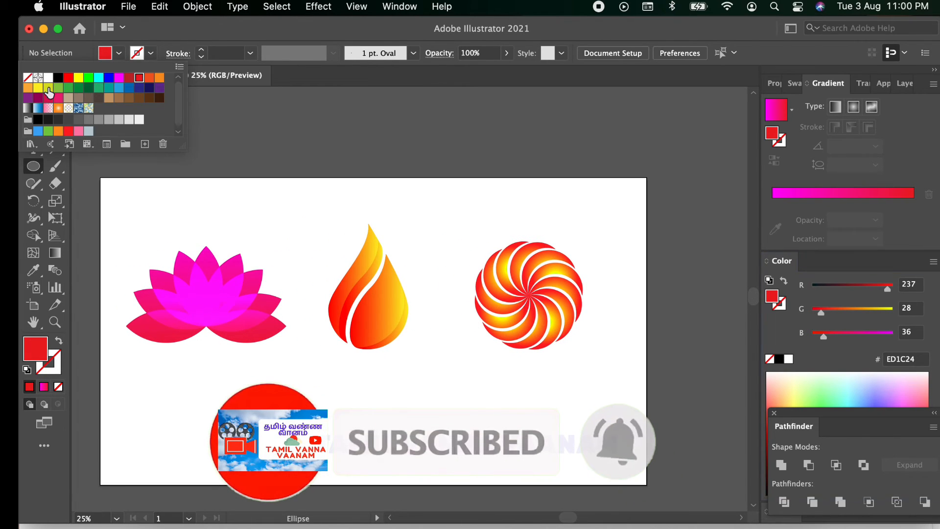
{"action": "left_click", "coordinate": [58, 77]}
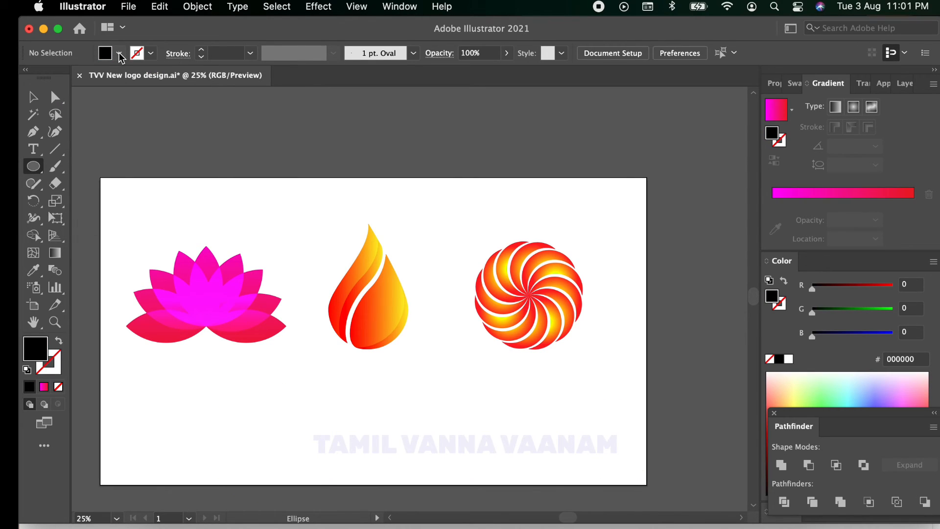
{"action": "left_click", "coordinate": [119, 53]}
{"action": "left_click", "coordinate": [69, 120]}
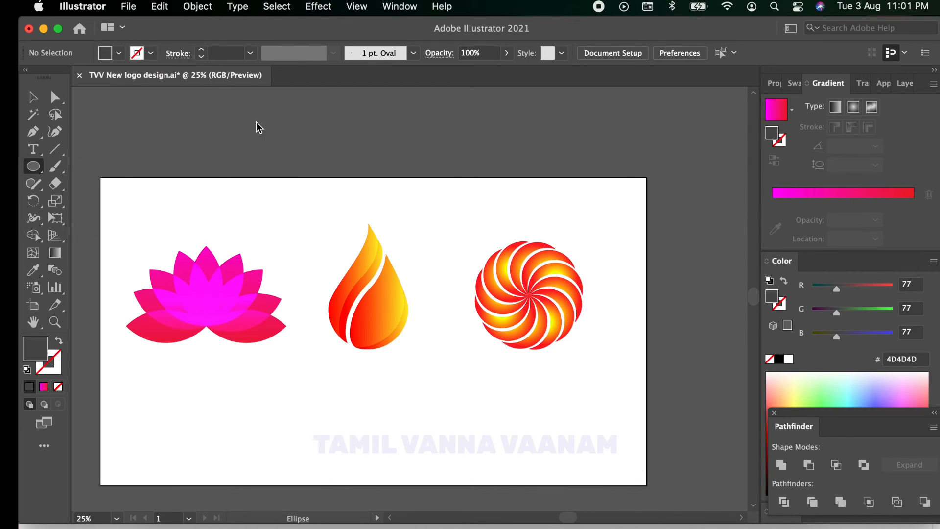
{"action": "left_click", "coordinate": [32, 170]}
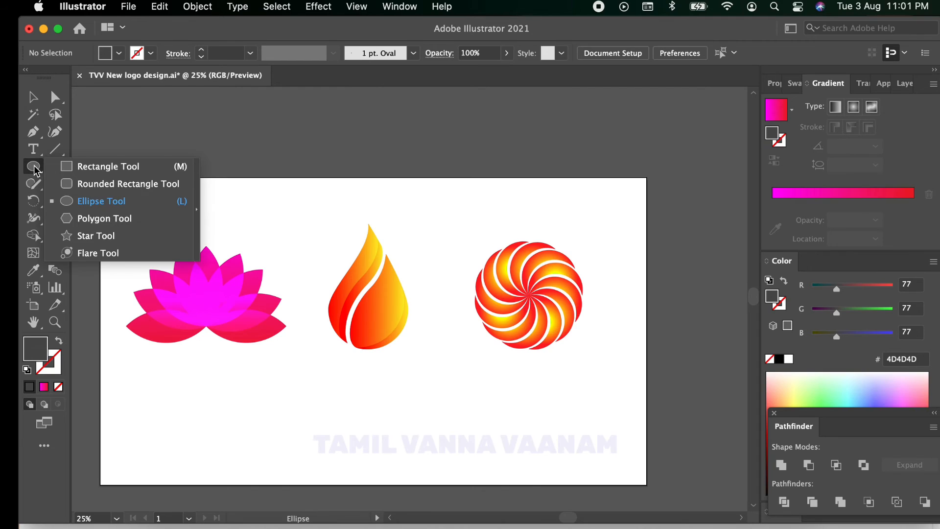
{"action": "left_click", "coordinate": [93, 201]}
{"action": "left_click_drag", "start_coordinate": [173, 356], "coordinate": [241, 369]}
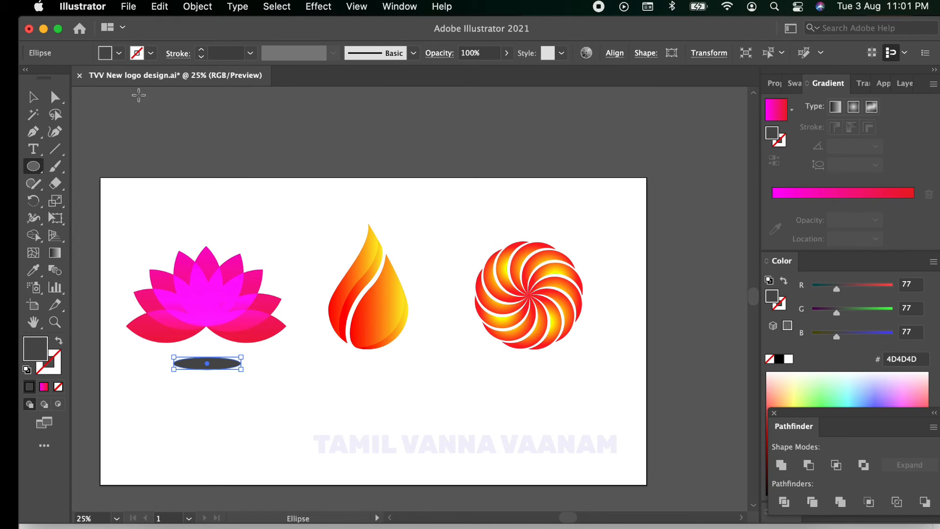
{"action": "left_click", "coordinate": [31, 98]}
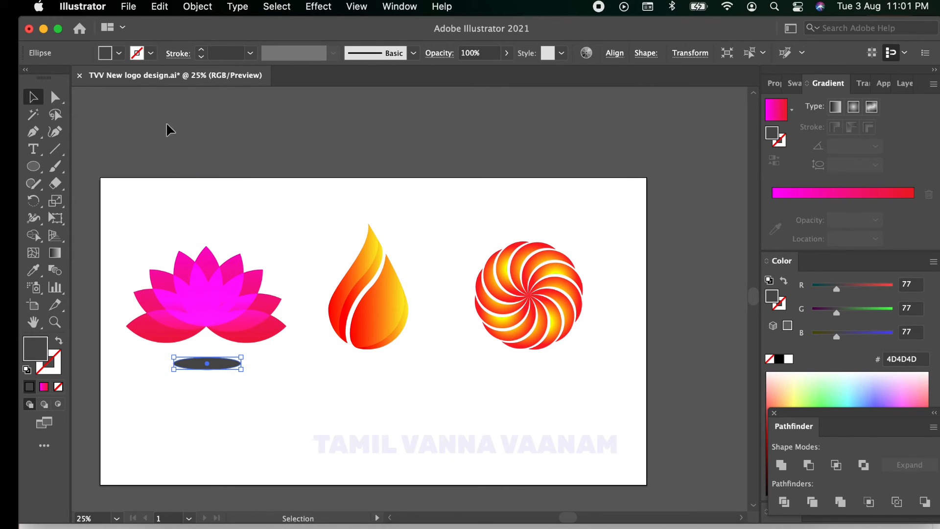
Step: Fill the ellipse below the lotus with grey 999999 and apply a Gaussian Blur with a radius of about 12.6 pixels
{"action": "left_click", "coordinate": [119, 53]}
{"action": "left_click", "coordinate": [99, 119]}
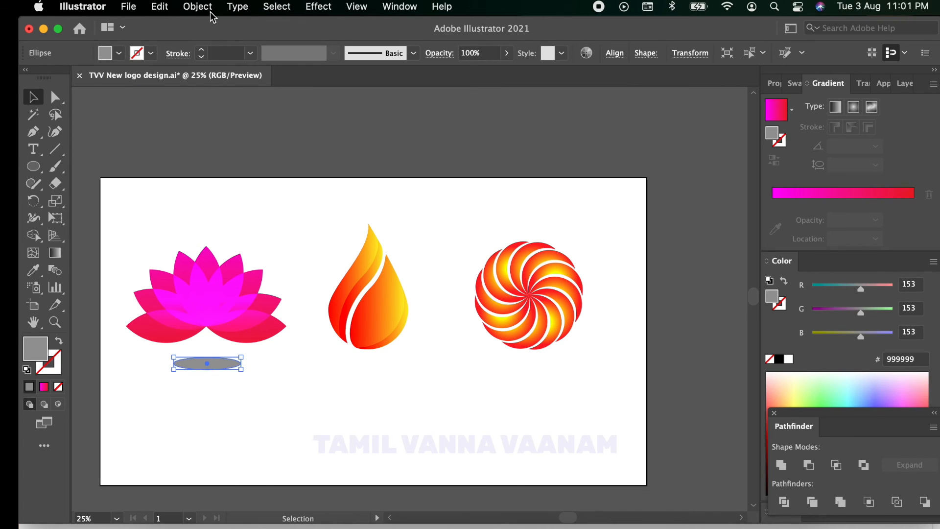
{"action": "left_click", "coordinate": [314, 4]}
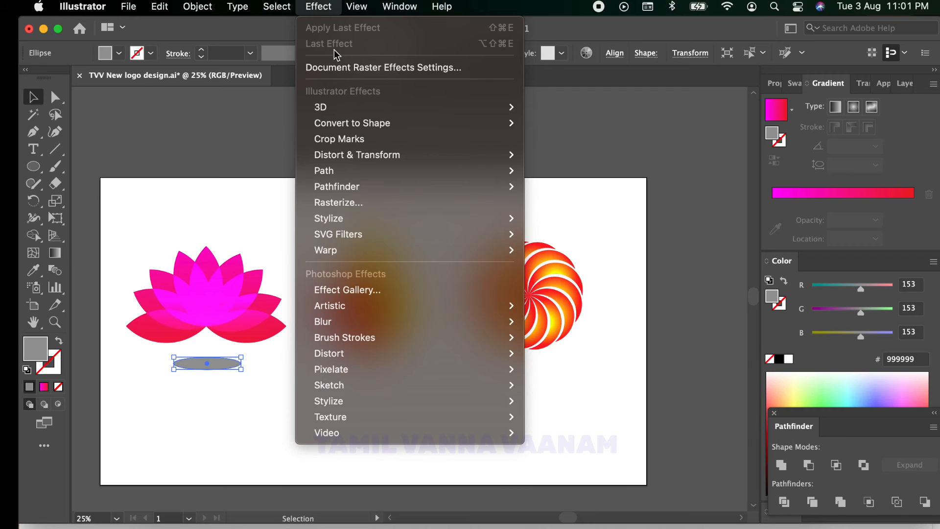
{"action": "mouse_move", "coordinate": [391, 321]}
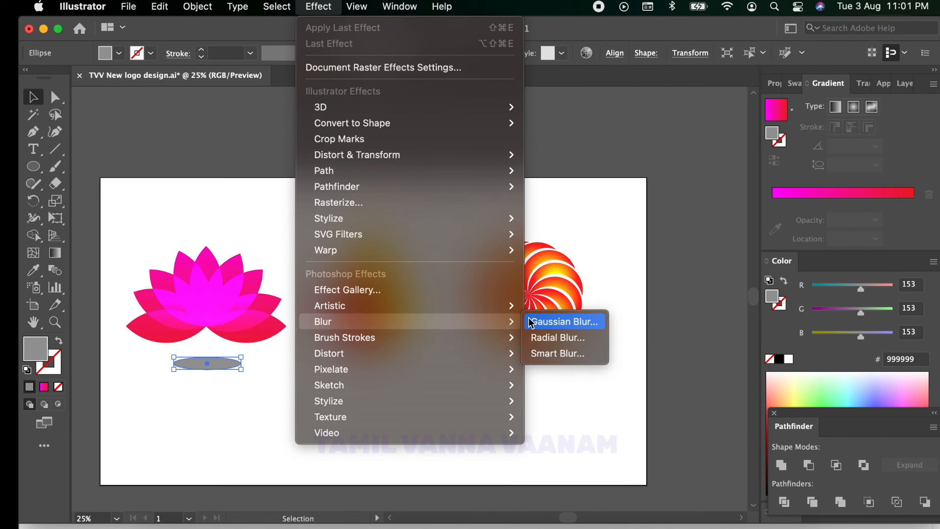
{"action": "left_click", "coordinate": [543, 322]}
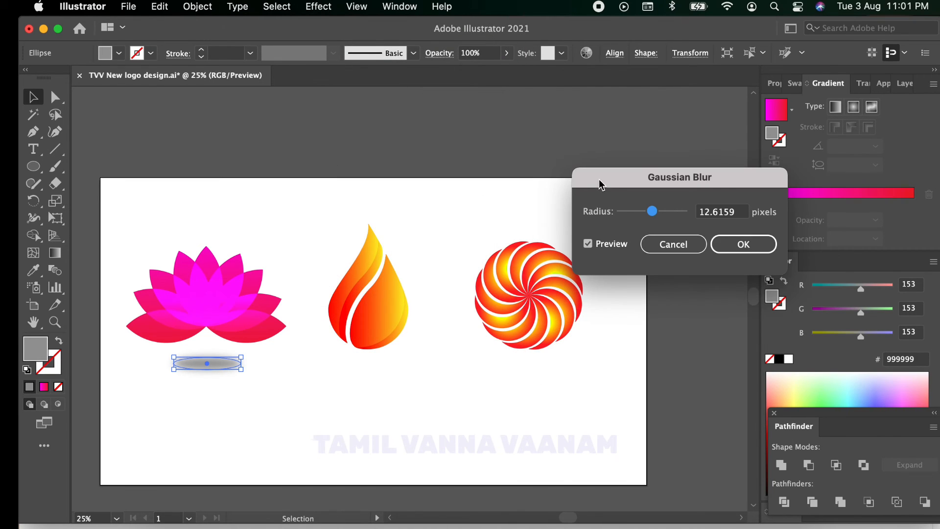
{"action": "left_click_drag", "start_coordinate": [599, 184], "coordinate": [270, 158]}
{"action": "left_click_drag", "start_coordinate": [322, 186], "coordinate": [323, 193]}
{"action": "left_click", "coordinate": [412, 218]}
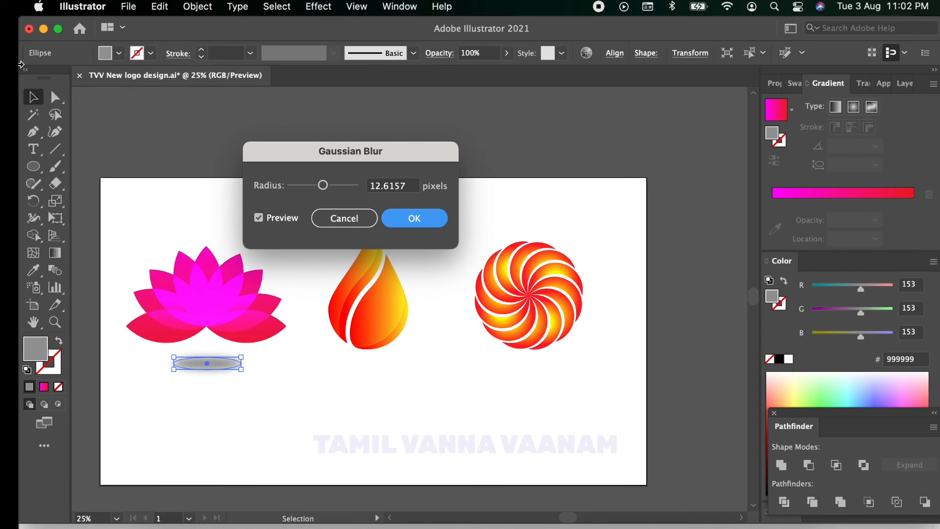
Step: Lighten the fill of the lotus's blurred shadow ellipse to grey B3B3B3 and deselect it
{"action": "left_click", "coordinate": [118, 53]}
{"action": "left_click", "coordinate": [109, 119]}
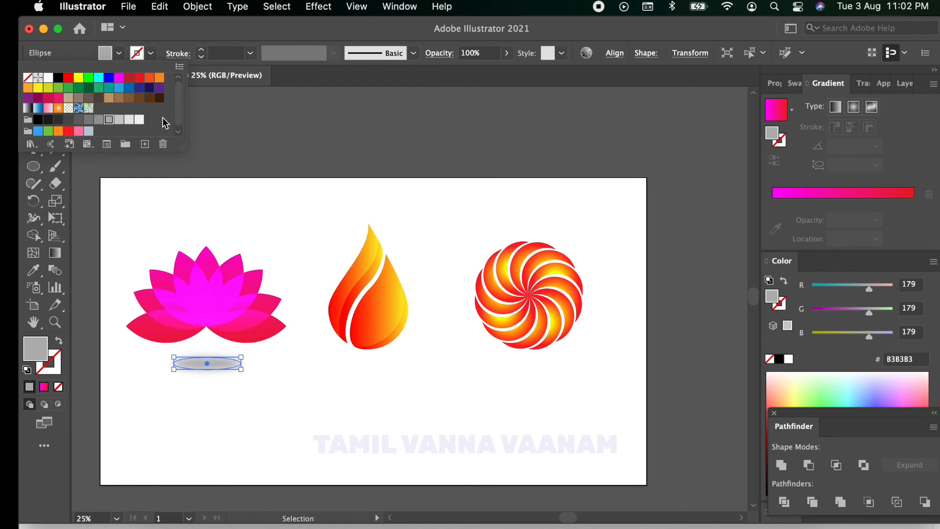
{"action": "left_click", "coordinate": [291, 123]}
{"action": "left_click", "coordinate": [272, 140]}
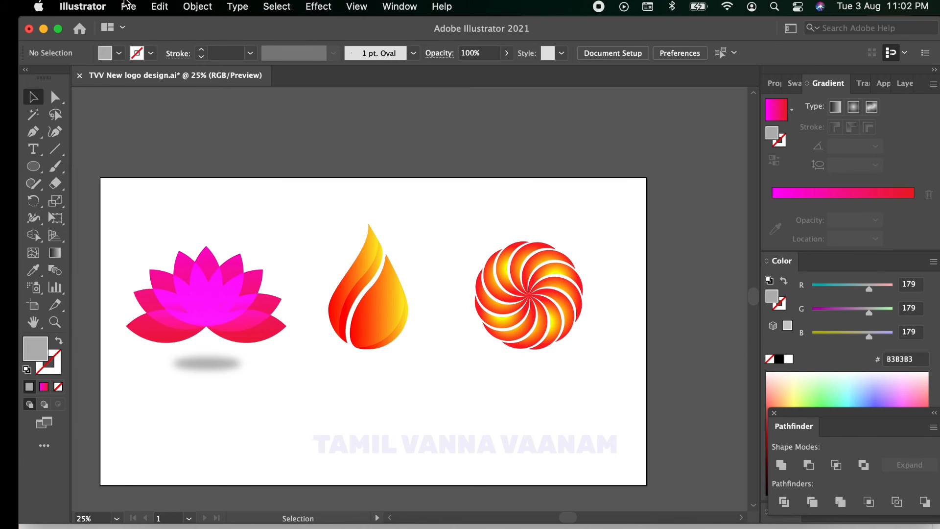
Step: Duplicate the lotus's blurred shadow so that one copy sits beneath the flame drop and another beneath the pinwheel
{"action": "left_click", "coordinate": [223, 364]}
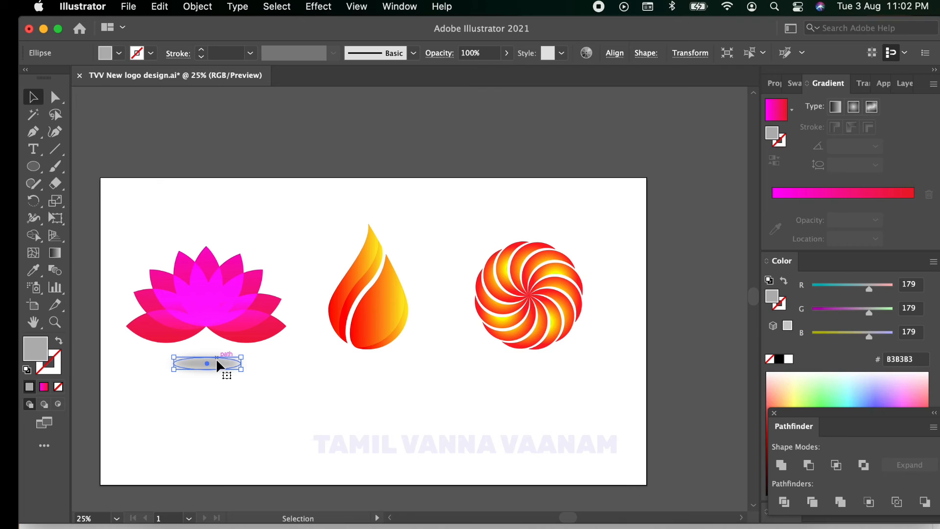
{"action": "left_click_drag", "start_coordinate": [216, 360], "coordinate": [540, 373]}
{"action": "left_click", "coordinate": [420, 414]}
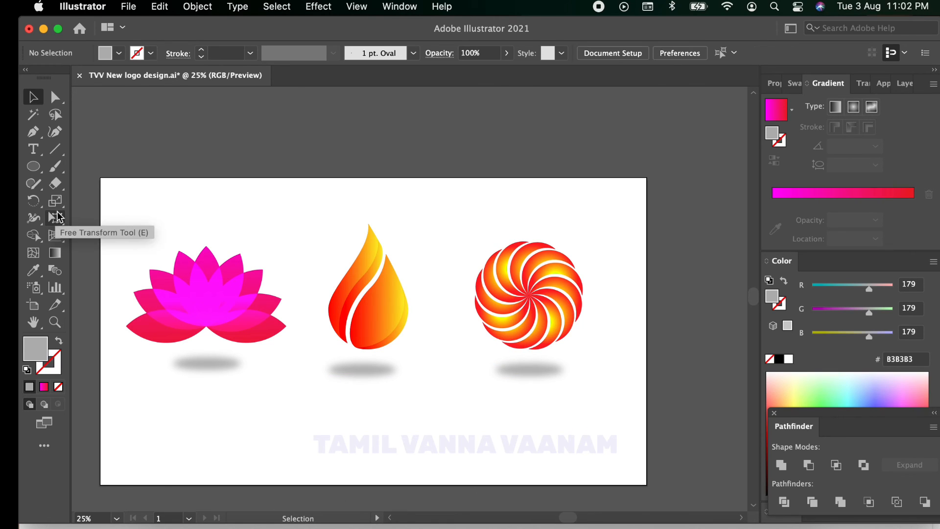
Step: Add a line of LOREM IPSUM placeholder text in the Trajan Color font just below the lotus's shadow
{"action": "left_click", "coordinate": [247, 7]}
{"action": "mouse_move", "coordinate": [331, 61]}
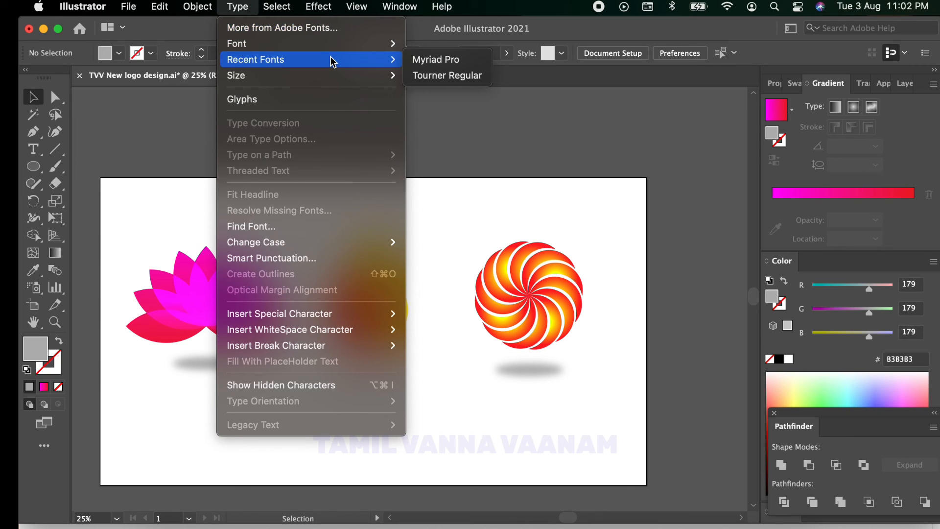
{"action": "mouse_move", "coordinate": [387, 44]}
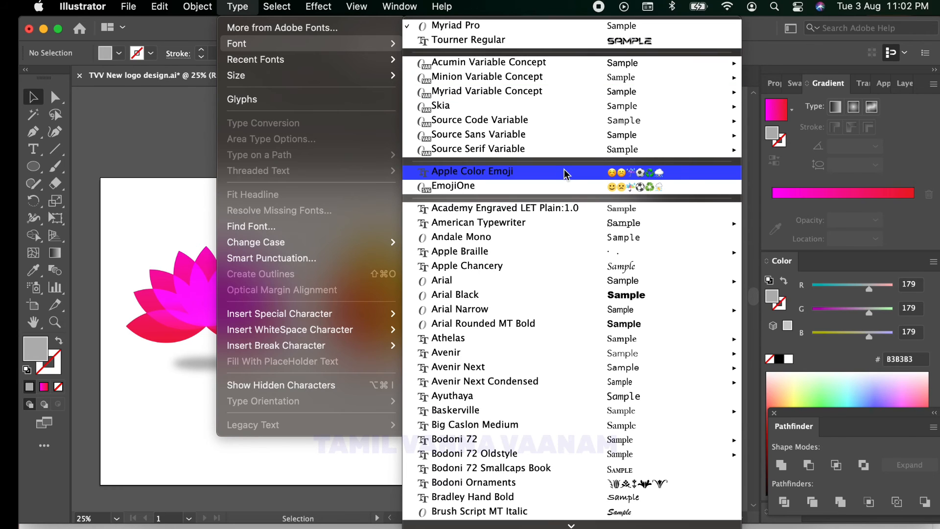
{"action": "scroll", "coordinate": [560, 171], "scroll_direction": "down", "scroll_amount": 5}
{"action": "scroll", "coordinate": [563, 230], "scroll_direction": "down", "scroll_amount": 20}
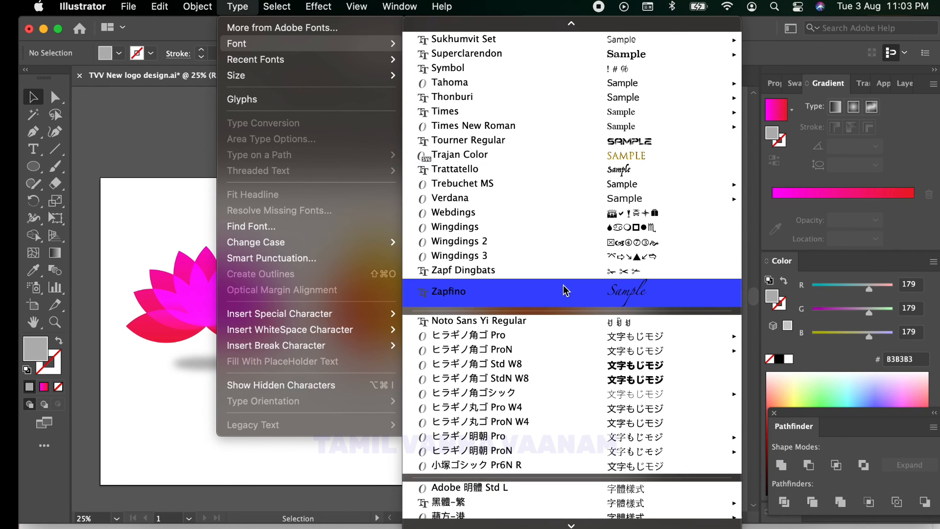
{"action": "left_click", "coordinate": [521, 156]}
{"action": "key", "text": "t"}
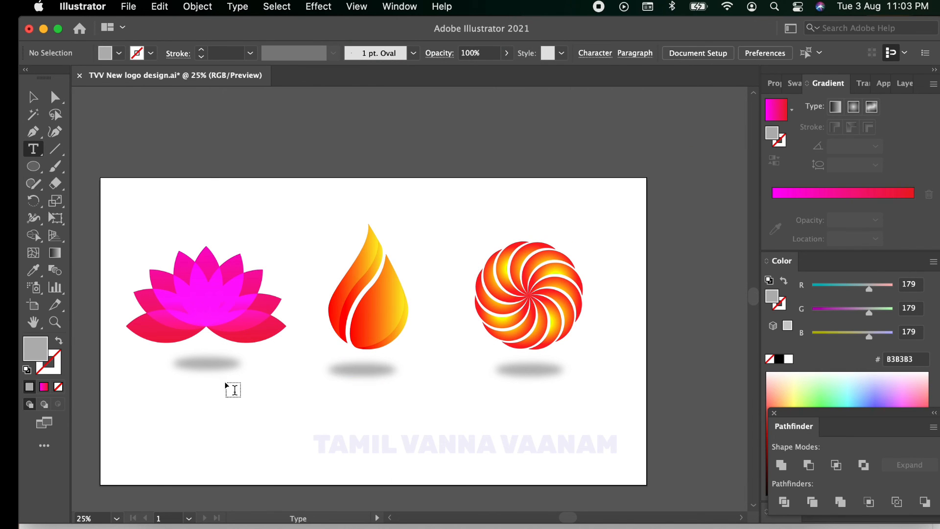
{"action": "left_click", "coordinate": [171, 383]}
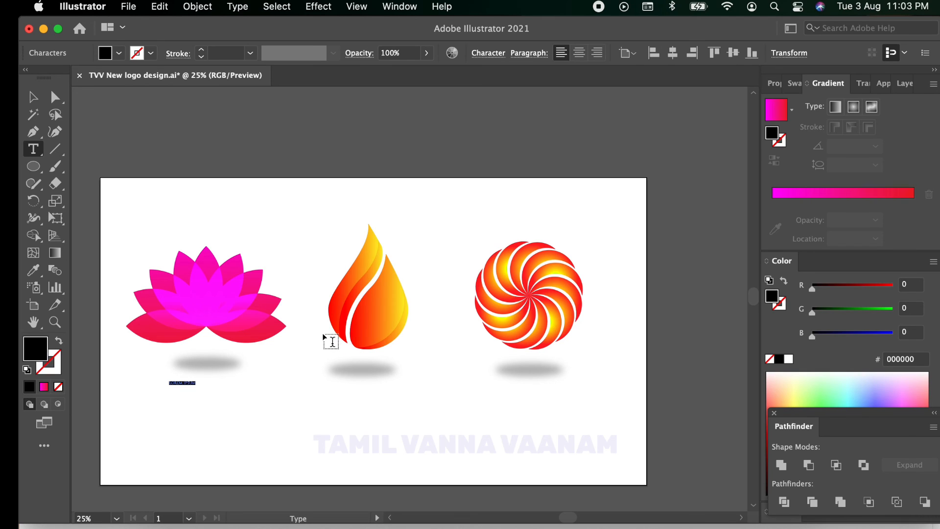
{"action": "key", "text": "Escape"}
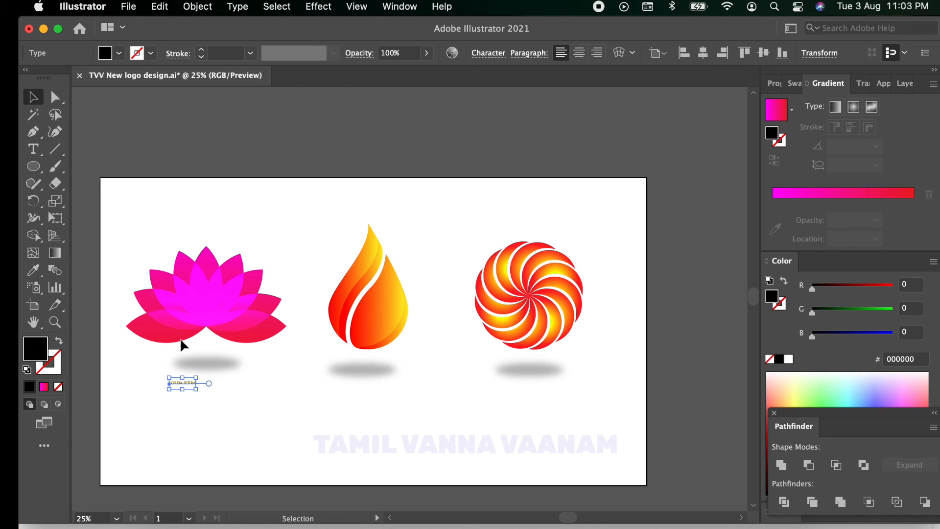
Step: Increase the placeholder text's font size to a little over 42 pt, making the line wider than the lotus's shadow
{"action": "left_click", "coordinate": [775, 83]}
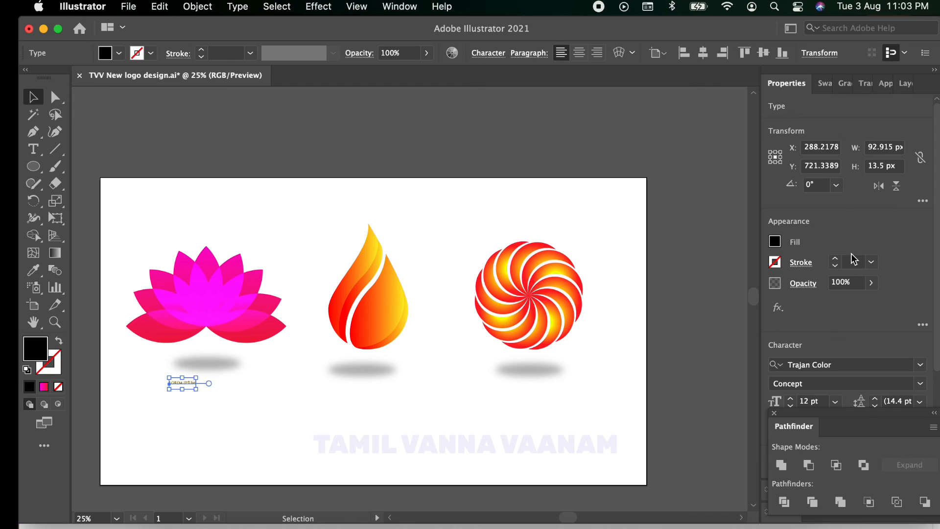
{"action": "scroll", "coordinate": [854, 353], "scroll_direction": "down", "scroll_amount": 5}
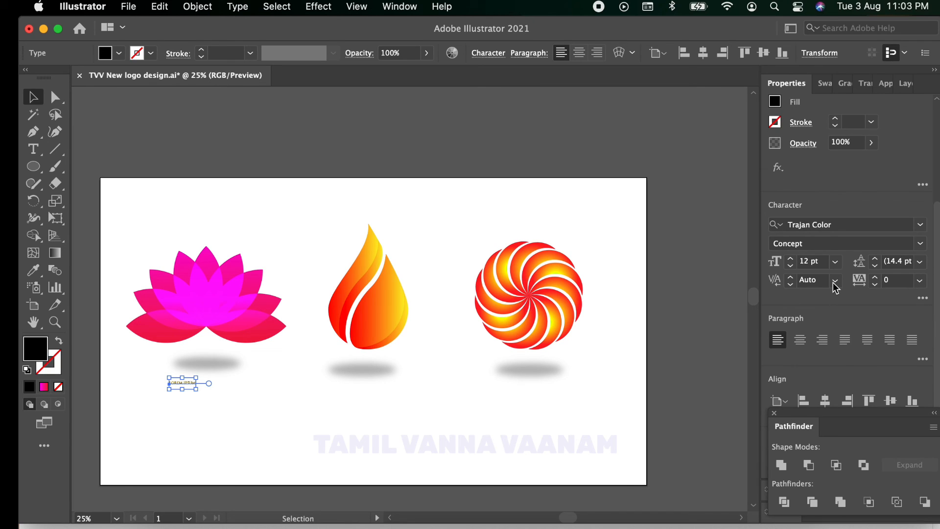
{"action": "left_click", "coordinate": [791, 259]}
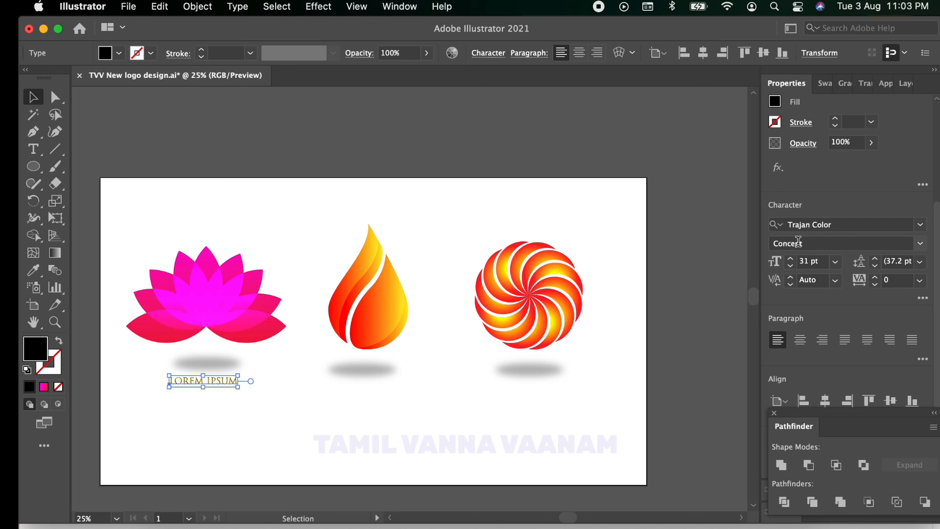
{"action": "left_click", "coordinate": [791, 260]}
{"action": "left_click", "coordinate": [791, 259]}
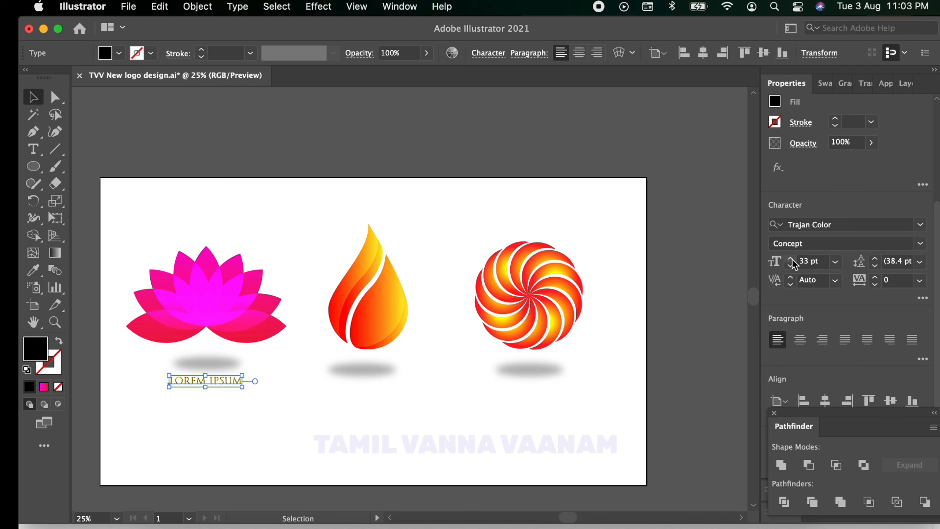
{"action": "left_click", "coordinate": [791, 259]}
{"action": "left_click", "coordinate": [792, 259]}
{"action": "left_click", "coordinate": [792, 260]}
{"action": "left_click", "coordinate": [791, 260]}
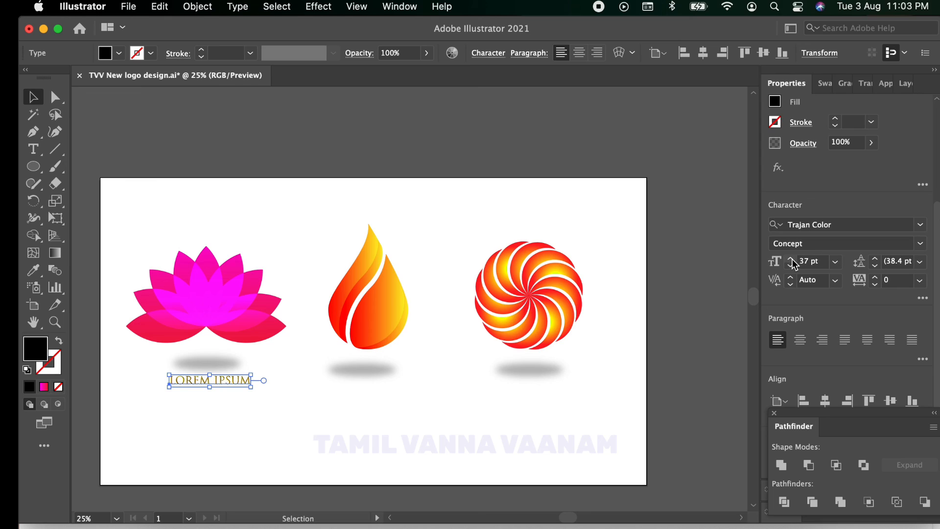
{"action": "left_click", "coordinate": [791, 260]}
{"action": "left_click", "coordinate": [792, 260]}
{"action": "left_click", "coordinate": [791, 259]}
{"action": "left_click", "coordinate": [792, 259]}
{"action": "left_click", "coordinate": [791, 259]}
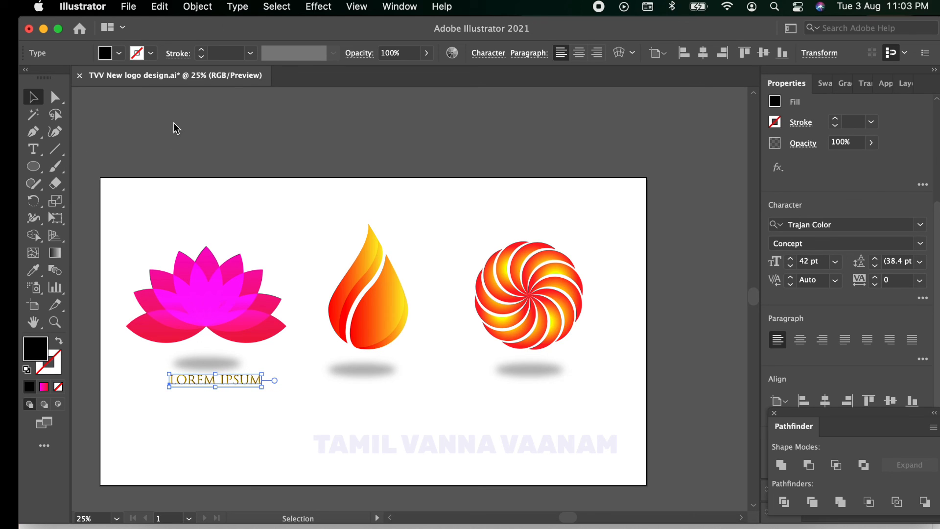
{"action": "left_click_drag", "start_coordinate": [218, 146], "coordinate": [269, 220]}
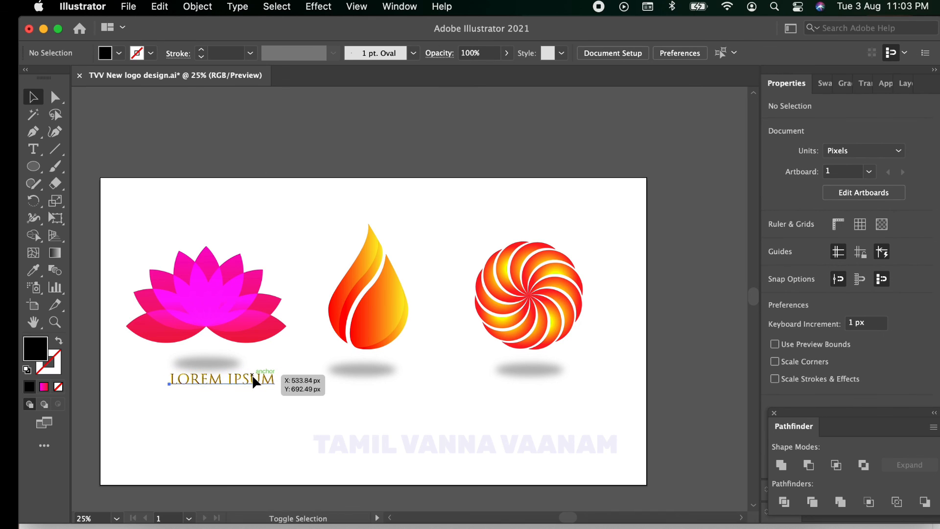
Step: Centre the LOREM IPSUM text below the lotus's shadow and place copies at the same height beneath the flame drop and pinwheel
{"action": "left_click_drag", "start_coordinate": [252, 380], "coordinate": [562, 396]}
{"action": "left_click", "coordinate": [401, 126]}
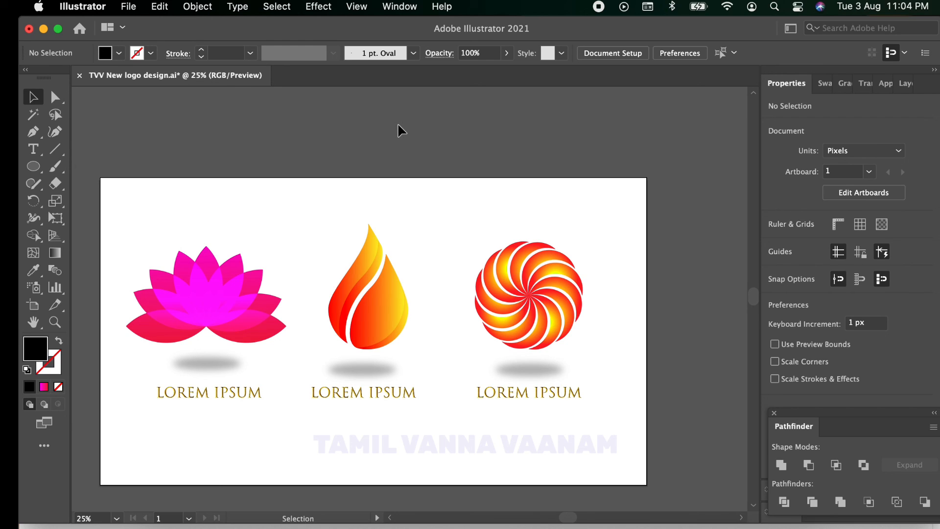
Step: Try the Hard Light blending mode on all the lotus petals
{"action": "left_click_drag", "start_coordinate": [112, 220], "coordinate": [283, 335]}
{"action": "left_click", "coordinate": [865, 83]}
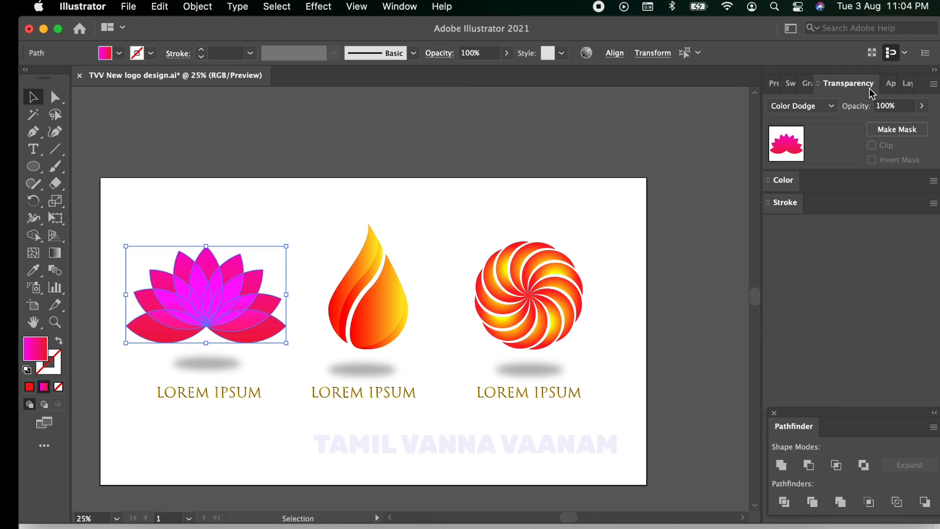
{"action": "left_click", "coordinate": [830, 109]}
{"action": "left_click", "coordinate": [820, 275]}
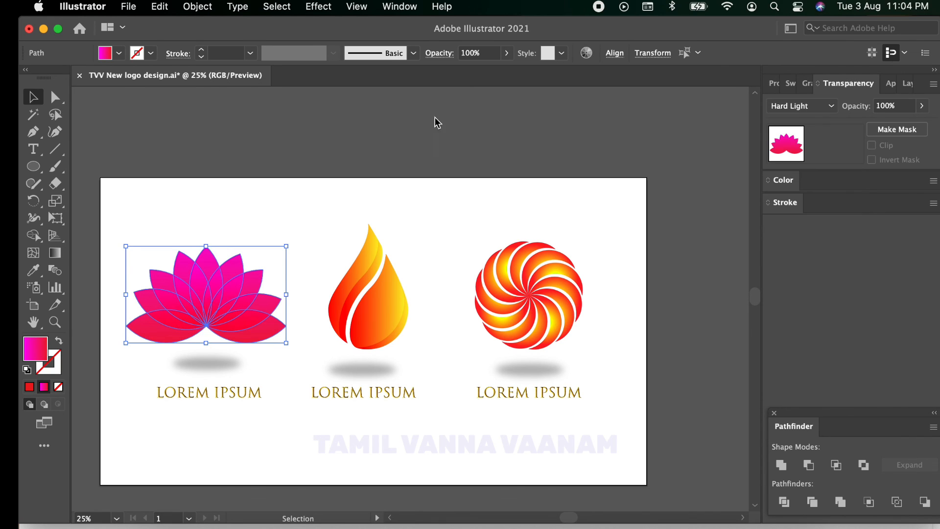
{"action": "left_click", "coordinate": [437, 122]}
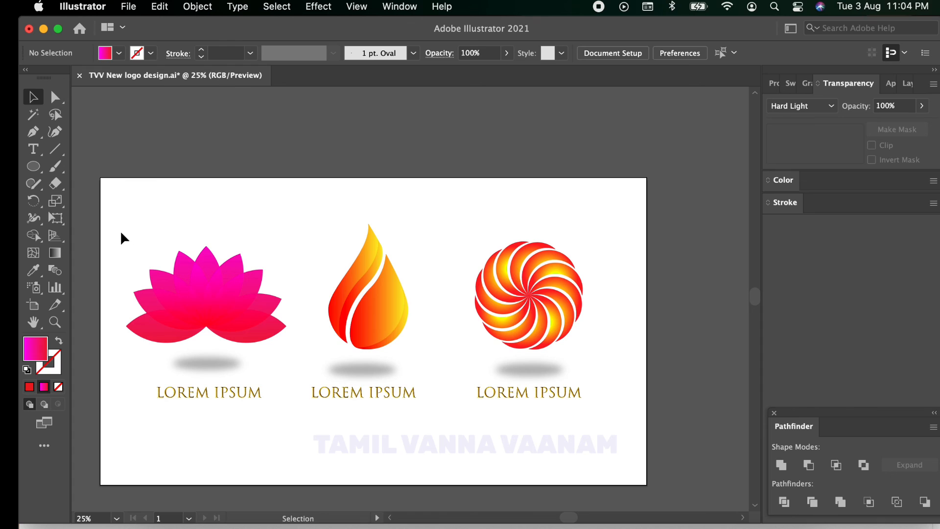
Step: Set the blending mode of all the lotus petals to Multiply and deselect them
{"action": "left_click_drag", "start_coordinate": [123, 239], "coordinate": [282, 331]}
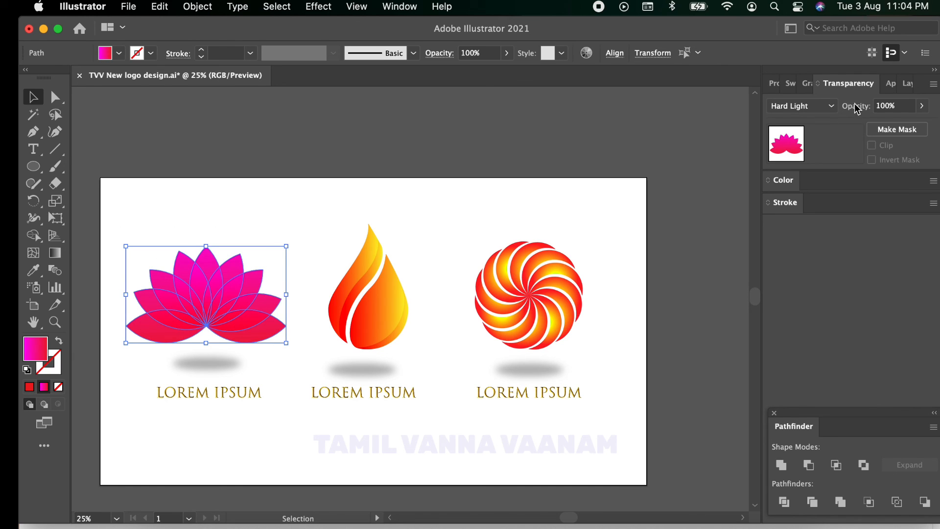
{"action": "left_click", "coordinate": [831, 106]}
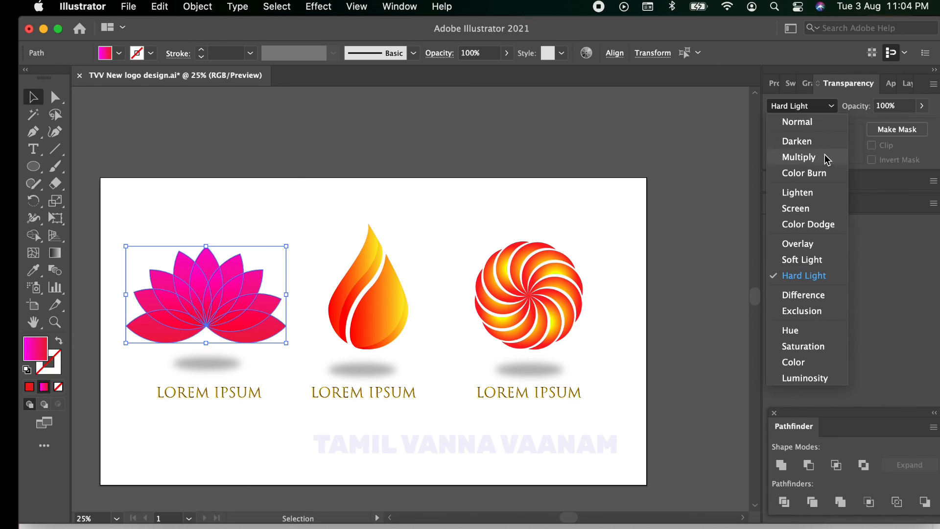
{"action": "left_click", "coordinate": [640, 147]}
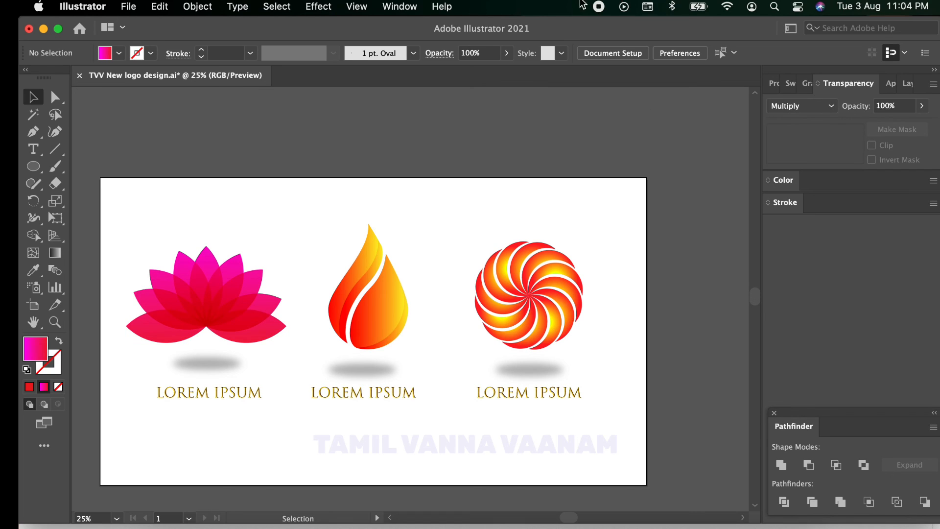